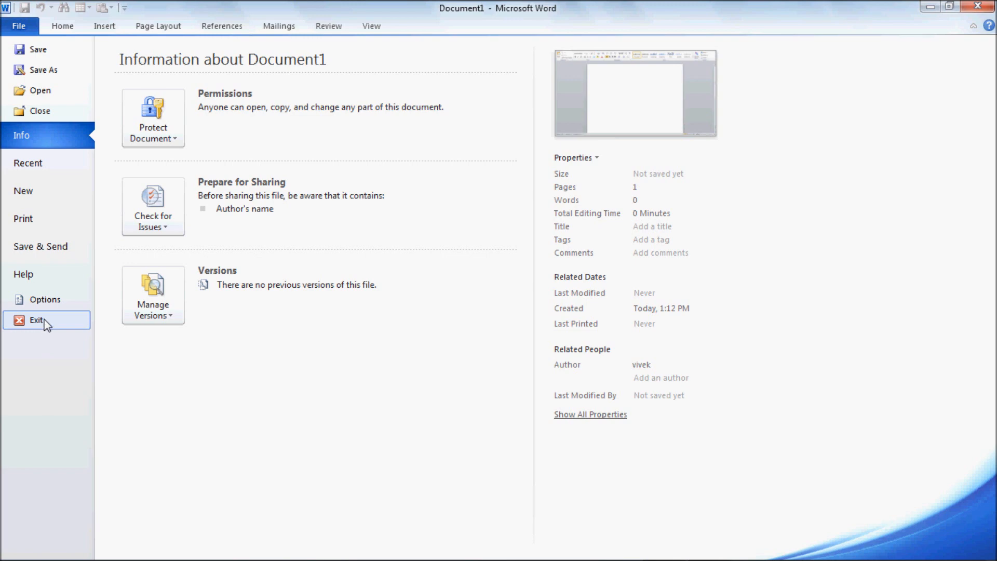
Return to the blank document and enter "New" with "Ctrl +N" two tab stops over as the first line.
{"action": "key", "text": "Escape"}
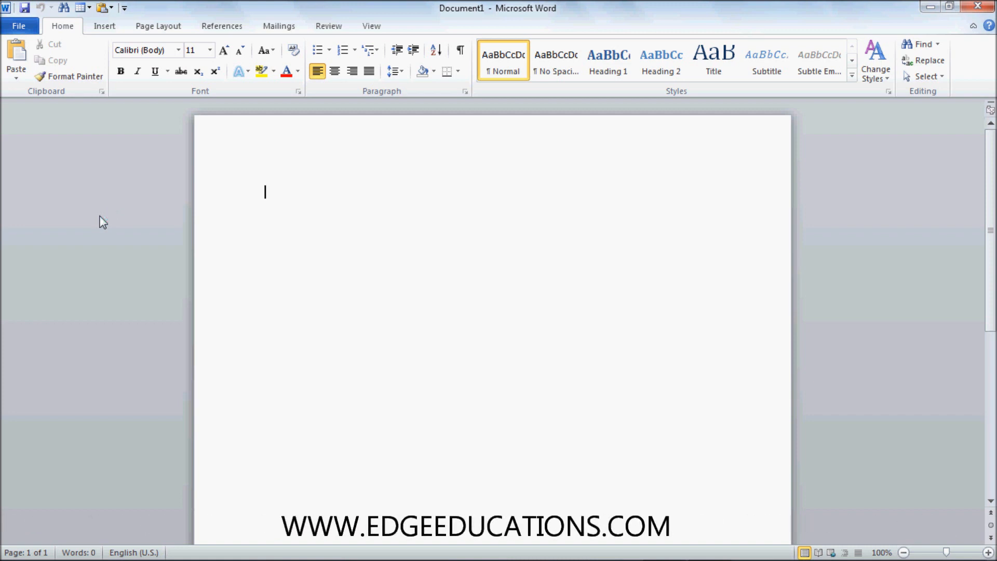
{"action": "type", "text": "New"}
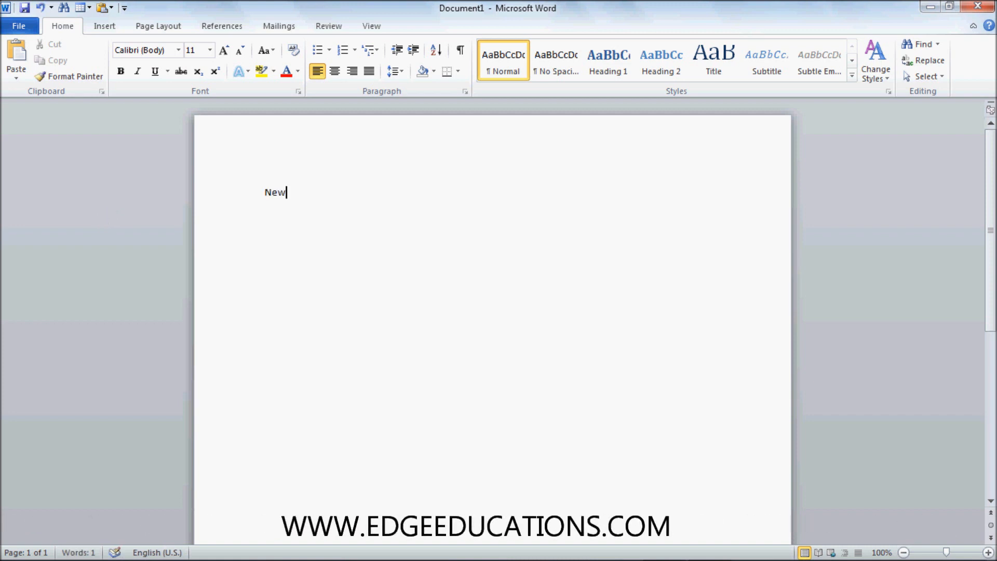
{"action": "key", "text": "Tab"}
{"action": "key", "text": "Tab"}
{"action": "type", "text": "Ctrl +N"}
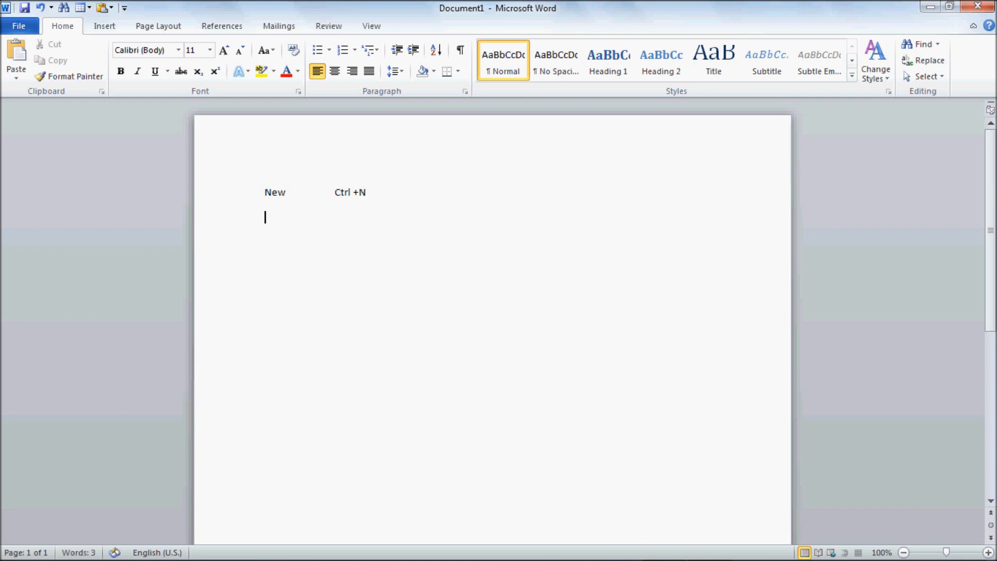
Add a second line with "Open" and the tab-aligned shortcut "Ctrl +O".
{"action": "key", "text": "Return"}
{"action": "type", "text": "Open"}
{"action": "key", "text": "Tab"}
{"action": "type", "text": "Ct"}
{"action": "type", "text": "rl +O "}
Add a third line with "Save" and the tab-aligned shortcut "Ctrl+ S".
{"action": "type", "text": "Save"}
{"action": "key", "text": "Tab"}
{"action": "type", "text": "S"}
{"action": "key", "text": "BackSpace"}
{"action": "type", "text": "Ctrl+"}
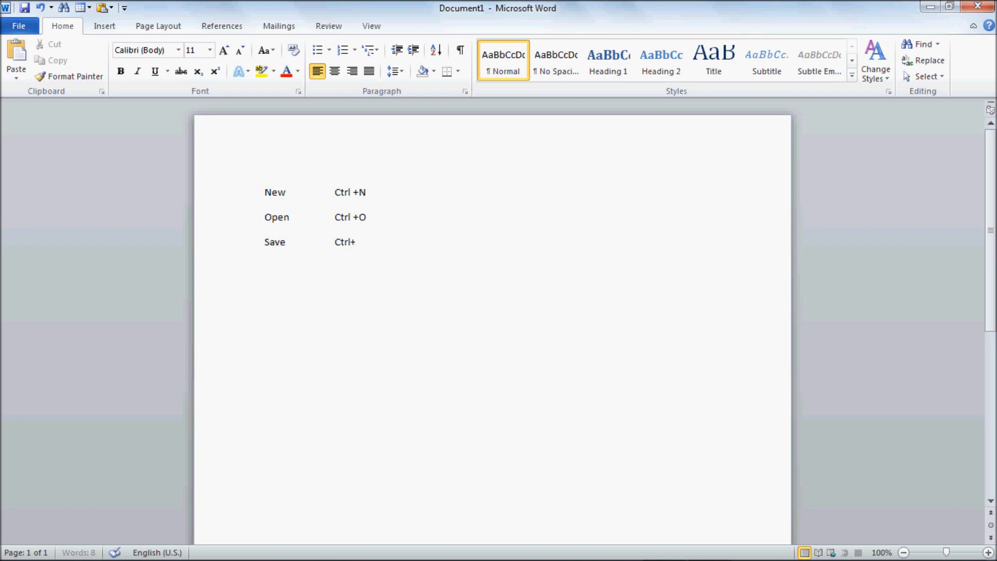
{"action": "type", "text": " S"}
Add a fourth line with "Exit" and the tab-aligned shortcut "Alt+F4".
{"action": "type", "text": "Exit"}
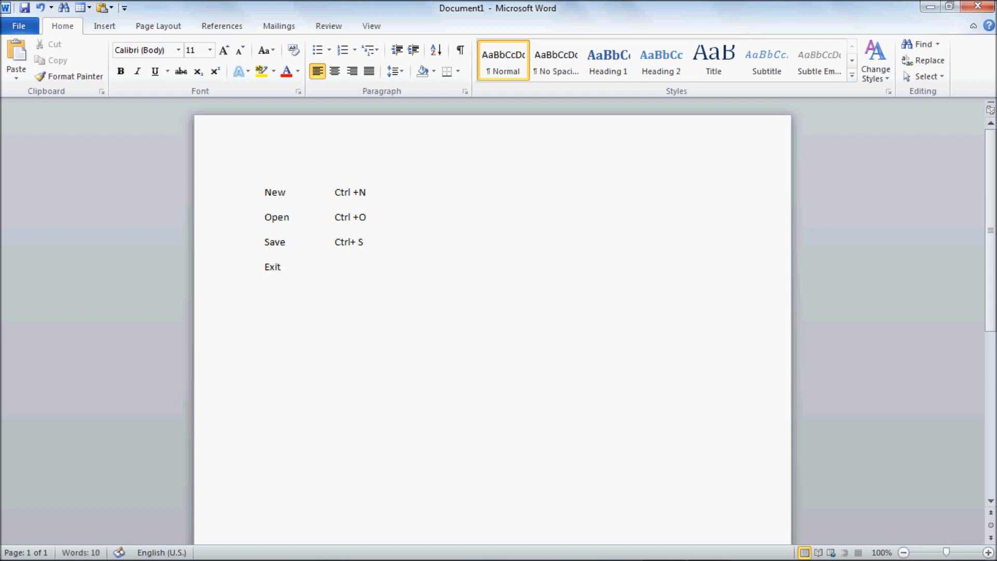
{"action": "key", "text": "Tab"}
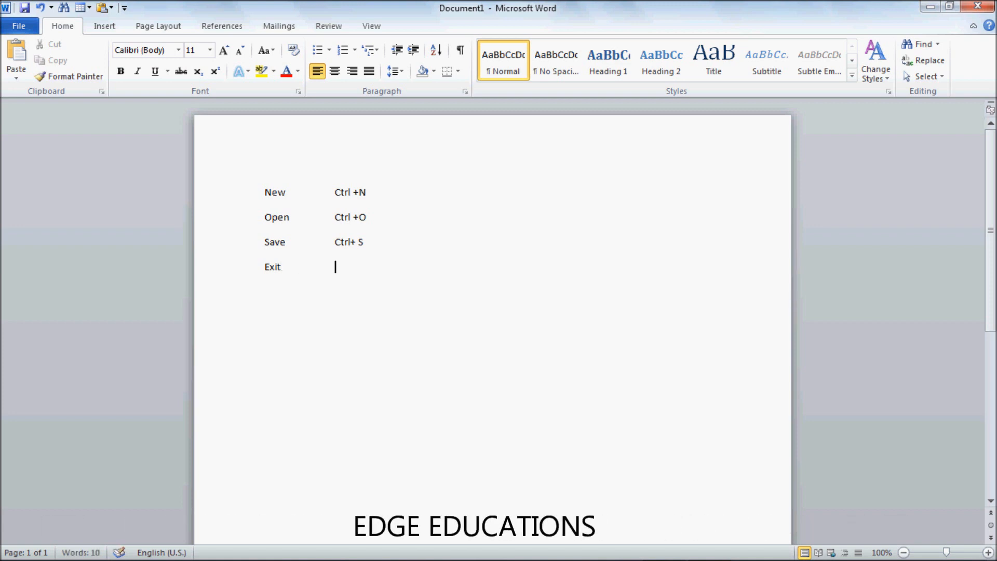
{"action": "type", "text": "Alt+F4"}
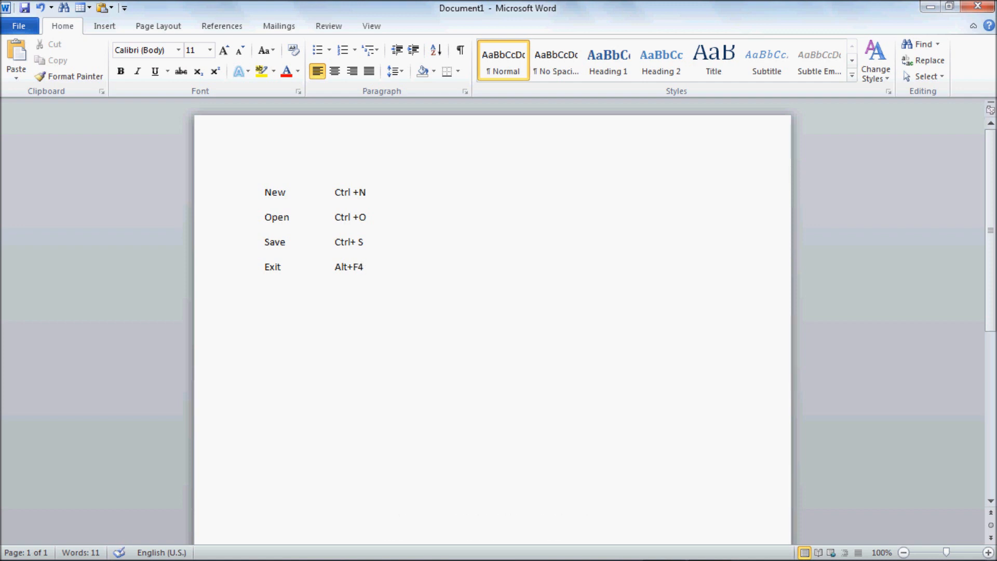
Add a fifth line with "Close" and the tab-aligned shortcut "Ctrl +F4".
{"action": "key", "text": "Return"}
{"action": "type", "text": "Close"}
{"action": "key", "text": "Tab"}
{"action": "type", "text": "Ctrl"}
{"action": "type", "text": " +F"}
{"action": "type", "text": "4"}
Add a sixth line with "Minimize" and the tab-aligned shortcut "Window+M".
{"action": "type", "text": "Mini"}
{"action": "type", "text": "mize"}
{"action": "key", "text": "Tab"}
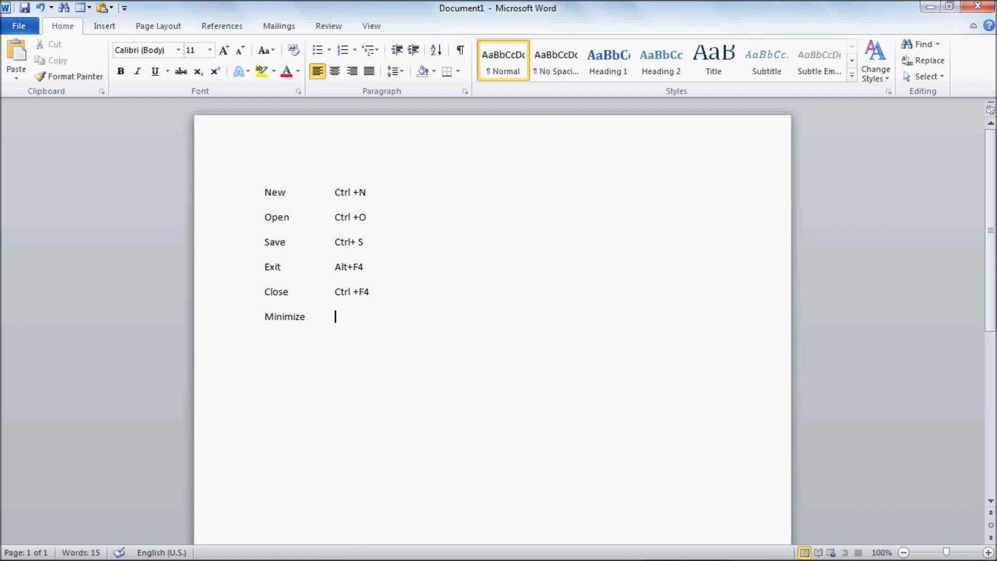
{"action": "type", "text": "Window+M"}
Add a seventh line with "Restore" and the tab-aligned shortcut "Alt+Space+R".
{"action": "key", "text": "Return"}
{"action": "type", "text": "Restore"}
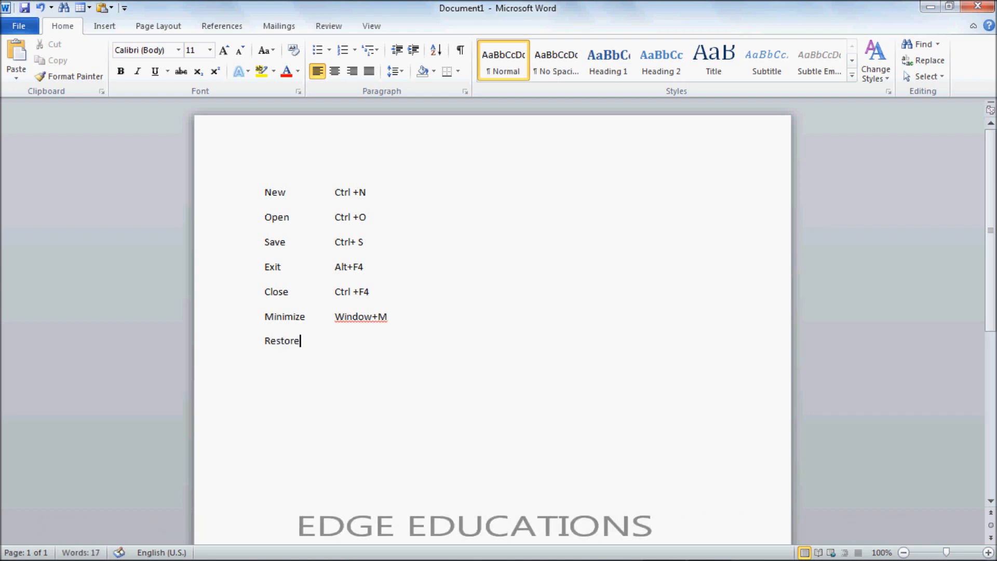
{"action": "key", "text": "Tab"}
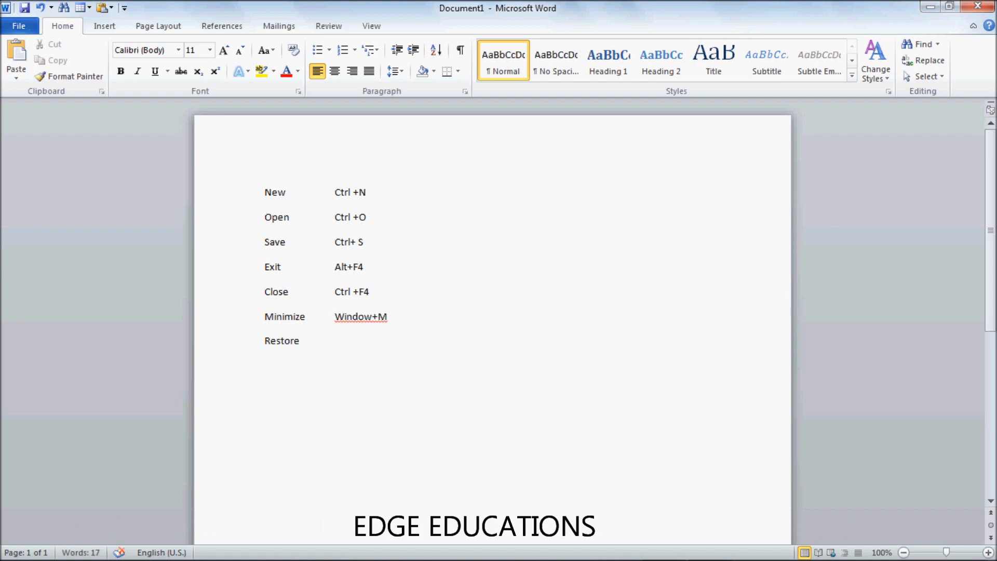
{"action": "type", "text": "Alt+Space+R"}
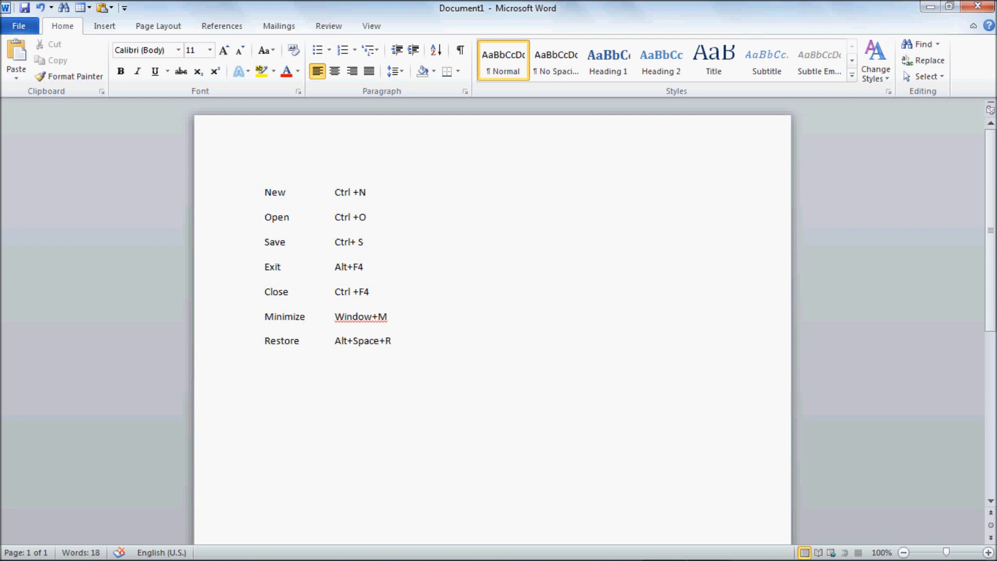
{"action": "key", "text": "Up"}
{"action": "key", "text": "Up"}
{"action": "key", "text": "Up"}
{"action": "key", "text": "Down"}
{"action": "key", "text": "Down"}
{"action": "key", "text": "Down"}
{"action": "left_click", "coordinate": [32, 29]}
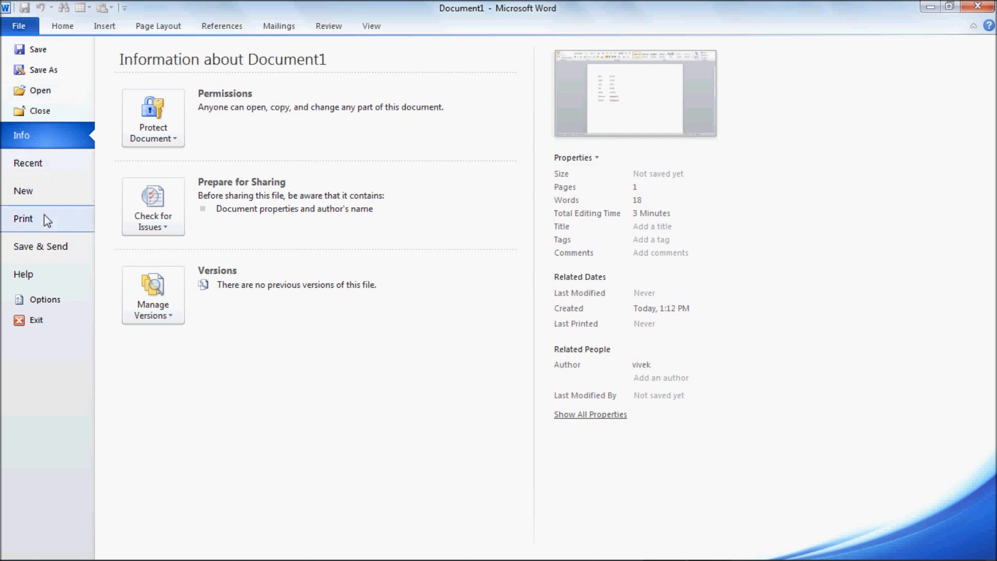
{"action": "key", "text": "Escape"}
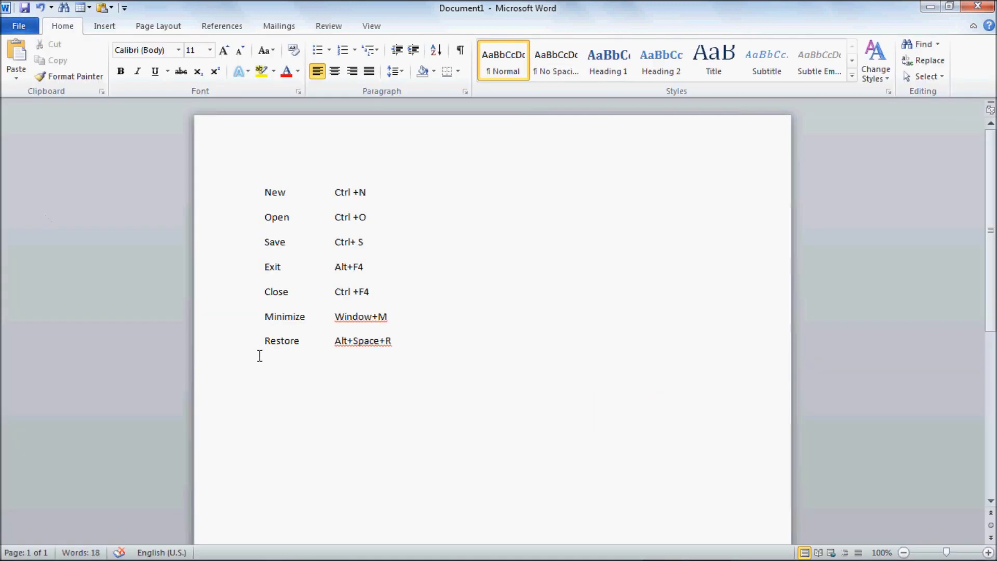
Add an eighth line with "Print" and the tab-aligned shortcut "Ctrl+p".
{"action": "type", "text": "Print"}
{"action": "key", "text": "Tab"}
{"action": "type", "text": "Ctrl+p"}
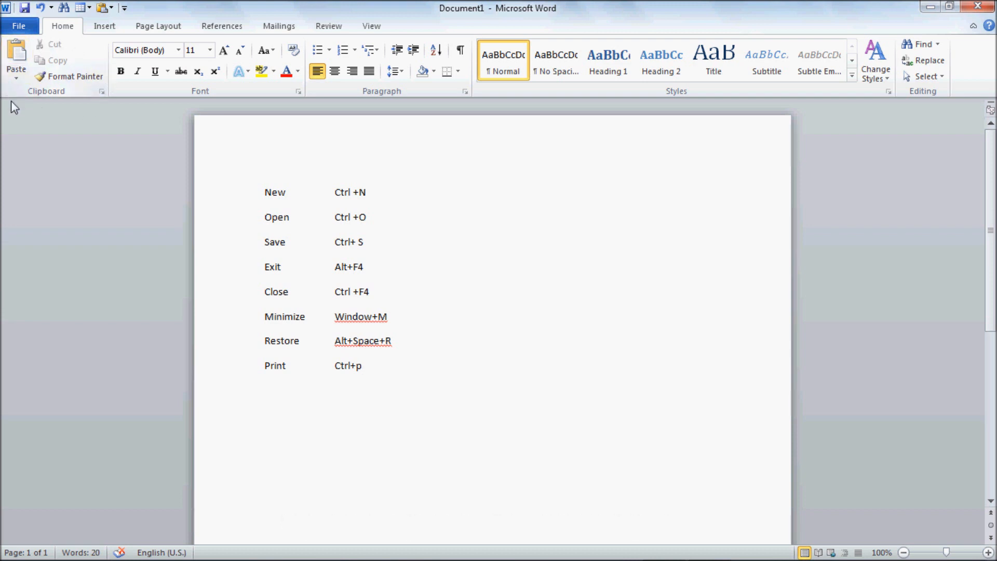
Open the existing document Edge Educations.docx from the Documents library.
{"action": "mouse_move", "coordinate": [100, 102]}
{"action": "left_click", "coordinate": [7, 31]}
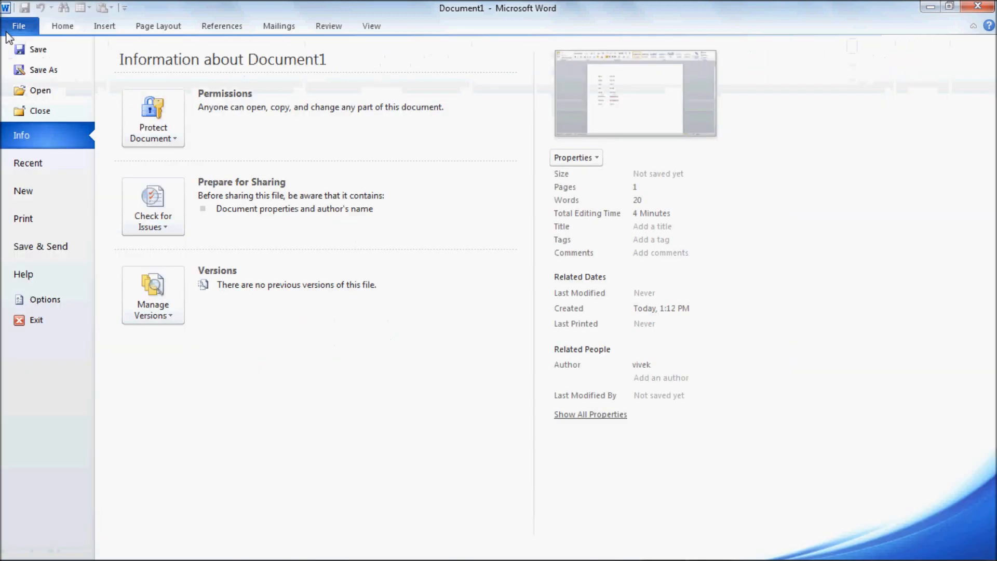
{"action": "left_click", "coordinate": [41, 91]}
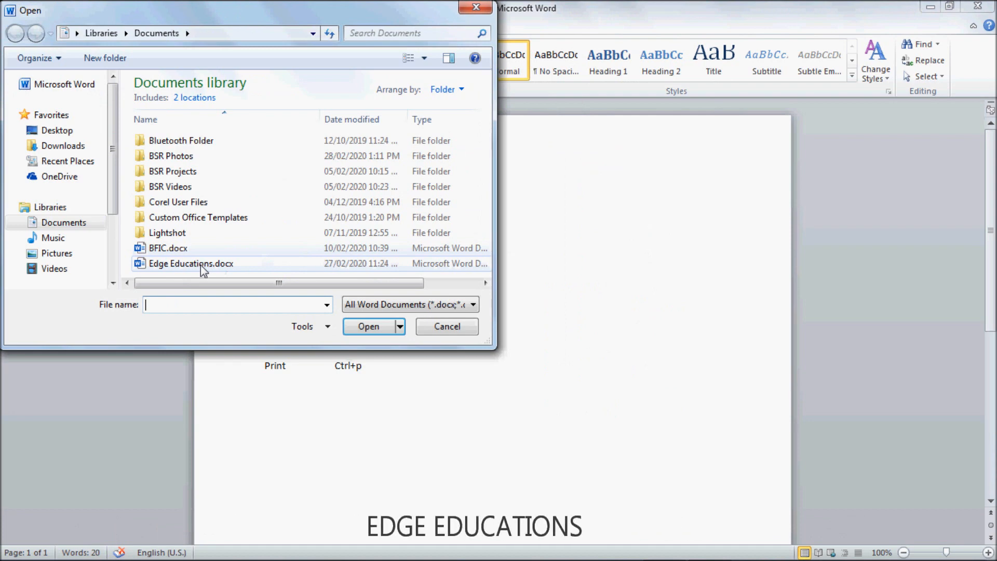
{"action": "left_click", "coordinate": [201, 265]}
{"action": "left_click", "coordinate": [369, 326]}
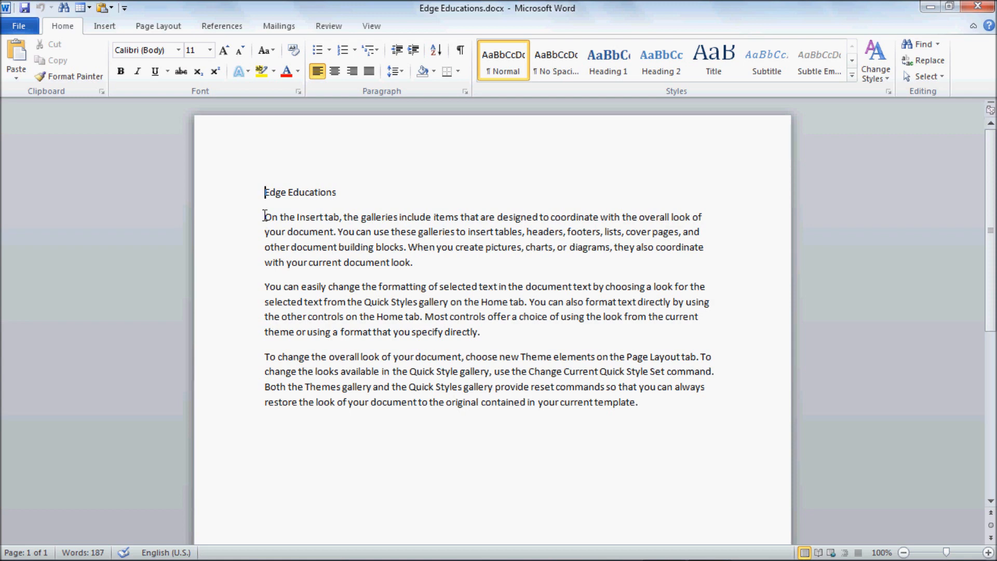
{"action": "left_click_drag", "start_coordinate": [264, 215], "coordinate": [420, 261]}
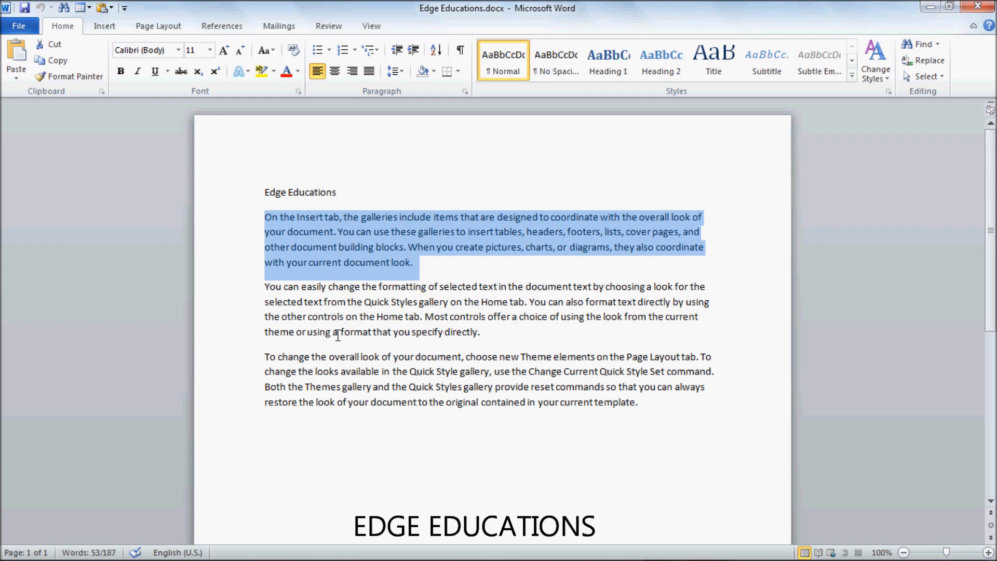
{"action": "left_click", "coordinate": [345, 245]}
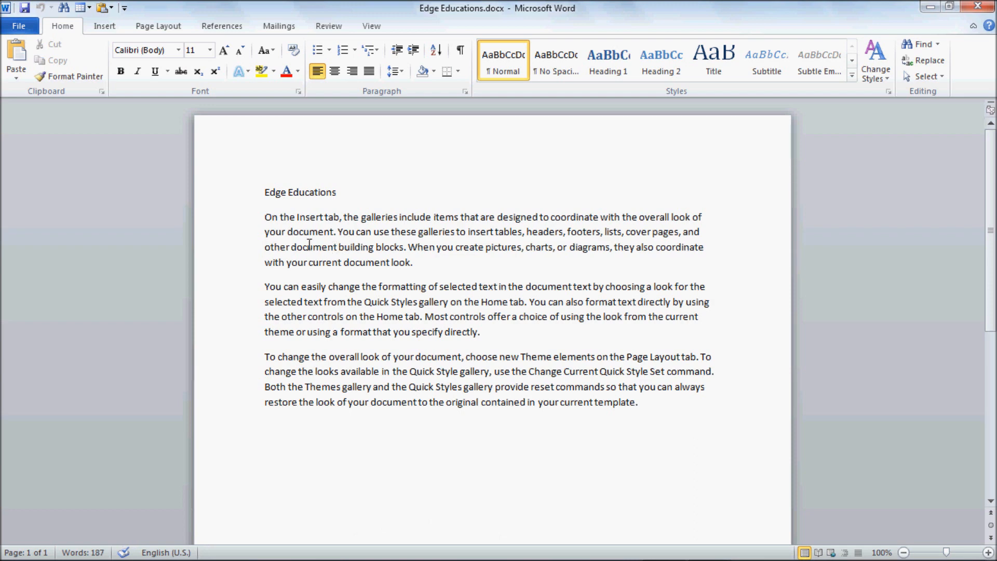
{"action": "left_click_drag", "start_coordinate": [265, 218], "coordinate": [420, 265]}
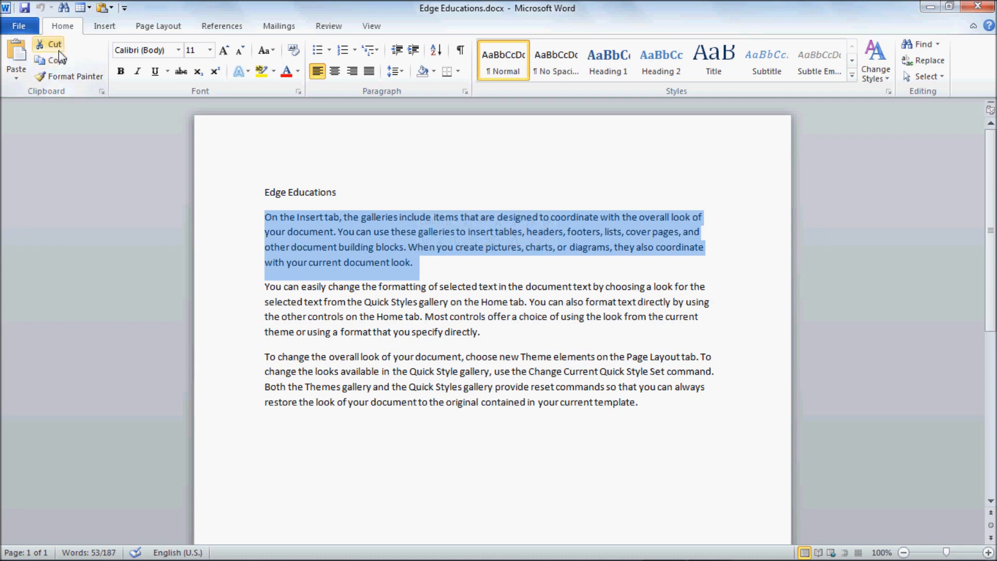
{"action": "left_click", "coordinate": [417, 262]}
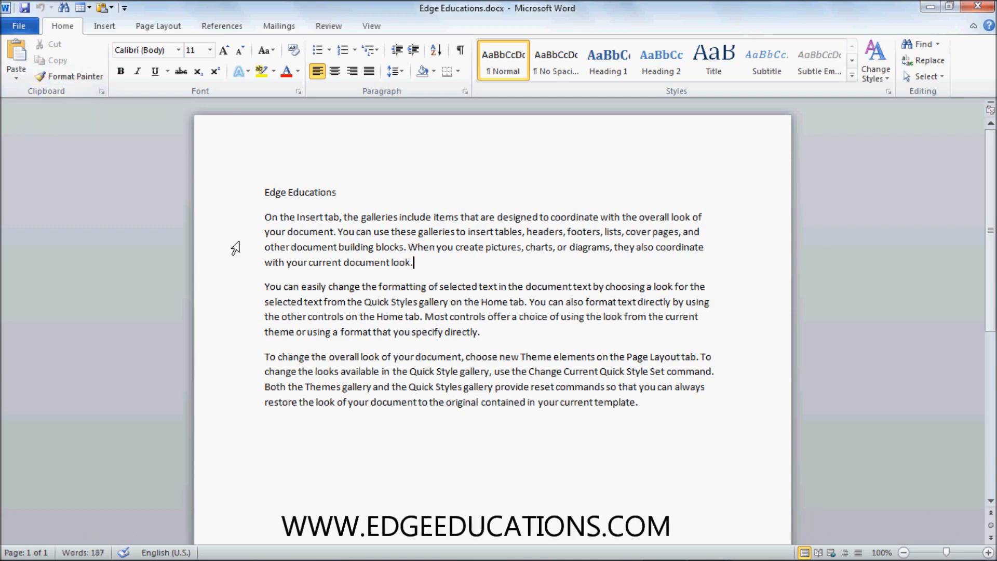
Cut the "On the Insert tab" paragraph and paste it on a new line after the "You can easily change" paragraph.
{"action": "left_click_drag", "start_coordinate": [264, 217], "coordinate": [417, 260]}
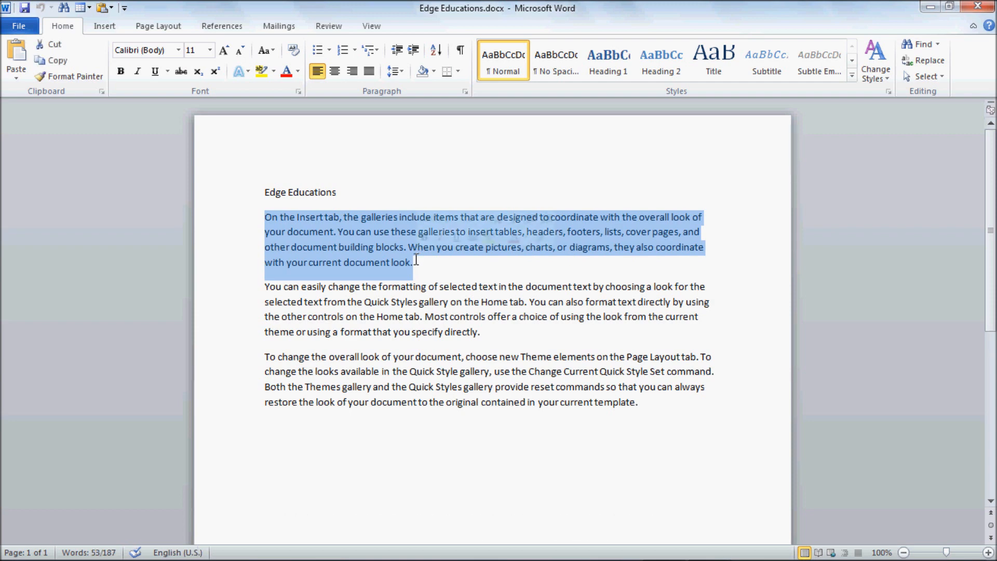
{"action": "left_click", "coordinate": [51, 45]}
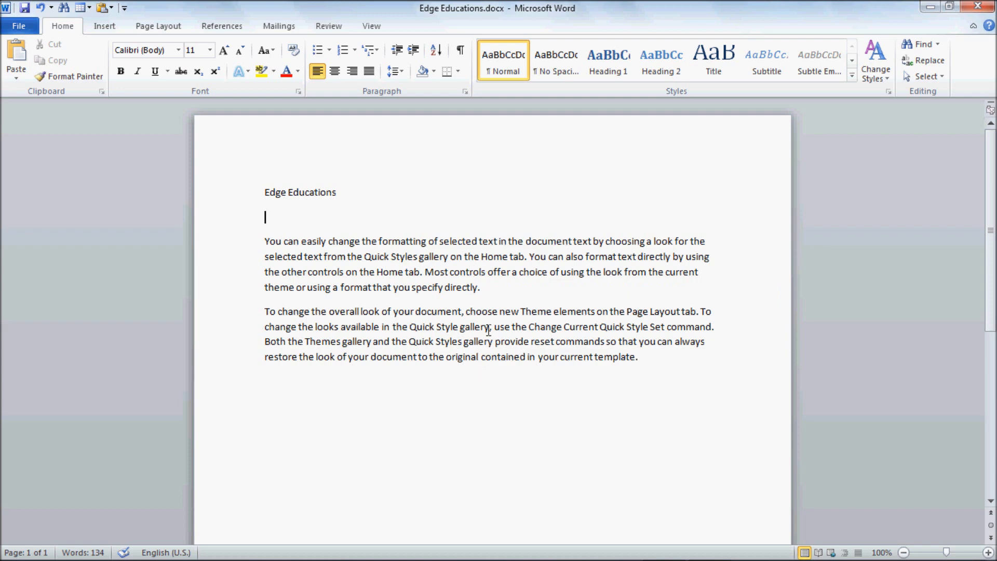
{"action": "left_click", "coordinate": [483, 289]}
{"action": "key", "text": "Return"}
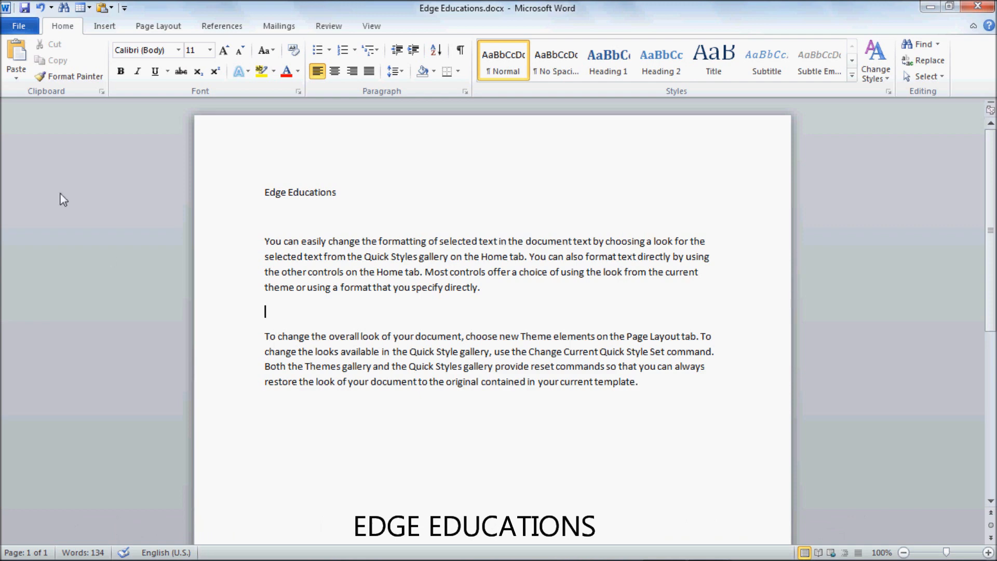
{"action": "left_click", "coordinate": [9, 57]}
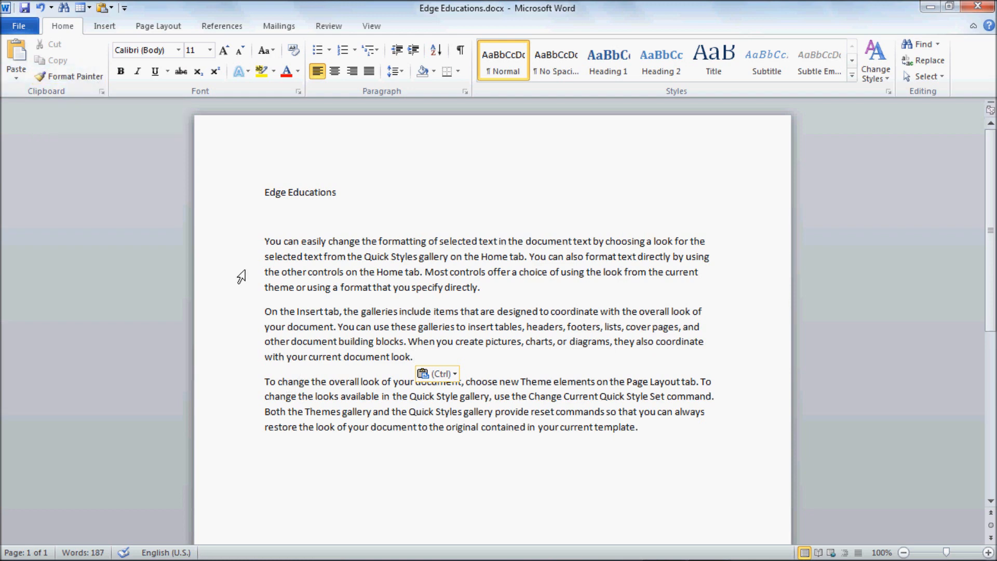
Copy the "You can easily change the formatting" paragraph and paste it on a new line at the end of the document.
{"action": "left_click_drag", "start_coordinate": [265, 242], "coordinate": [503, 287]}
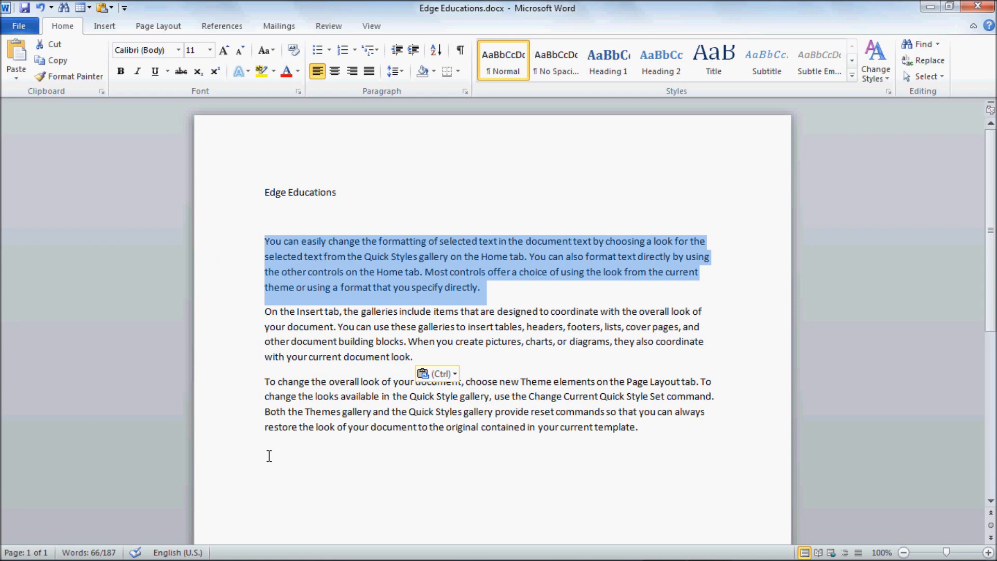
{"action": "left_click", "coordinate": [56, 67]}
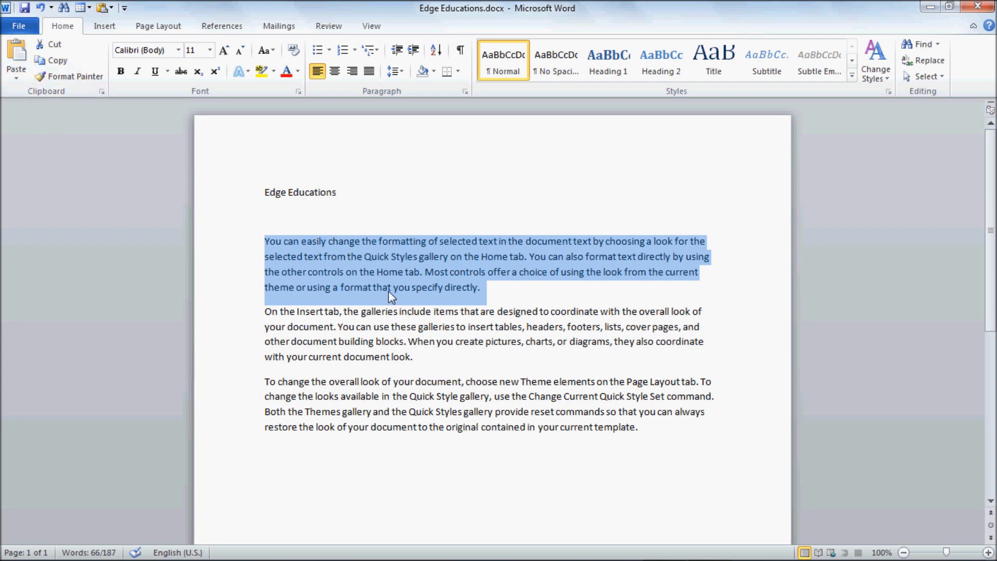
{"action": "left_click", "coordinate": [644, 431]}
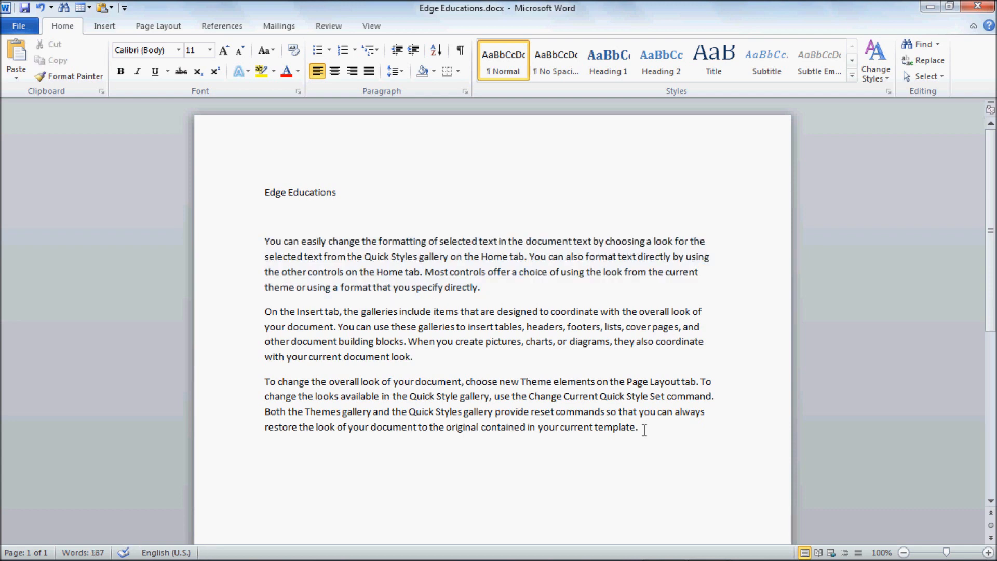
{"action": "key", "text": "Return"}
{"action": "left_click", "coordinate": [16, 55]}
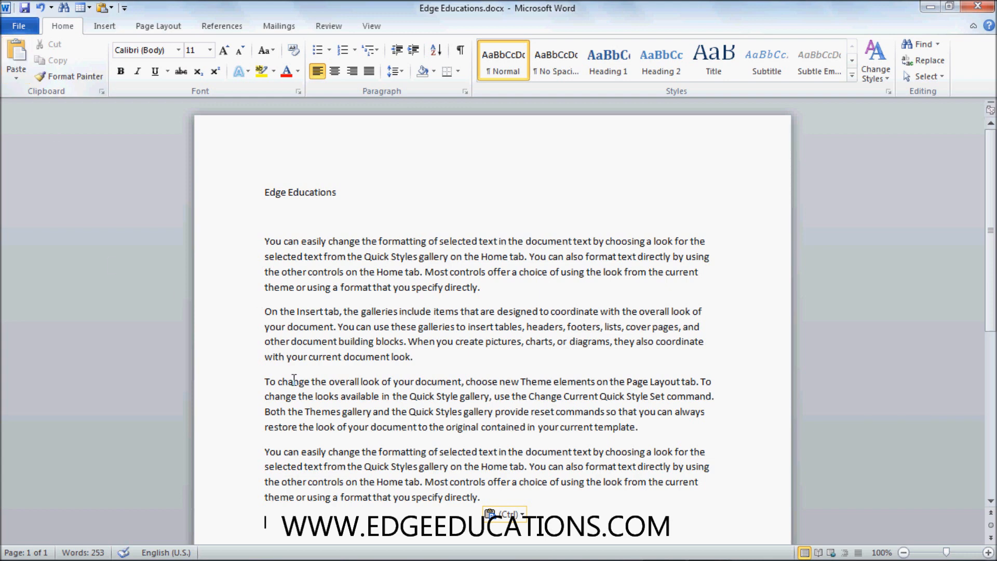
{"action": "left_click_drag", "start_coordinate": [262, 240], "coordinate": [485, 285]}
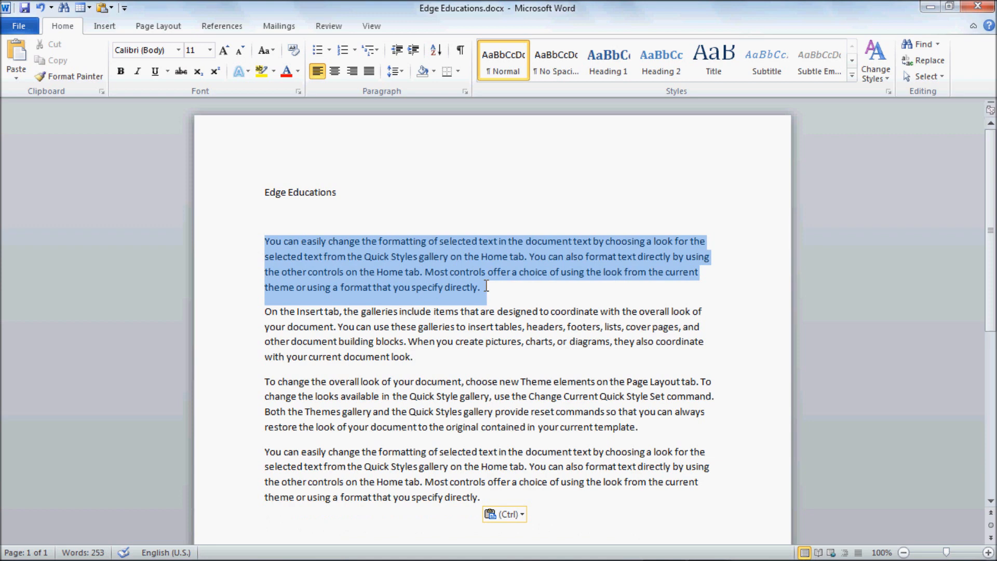
{"action": "left_click", "coordinate": [455, 267]}
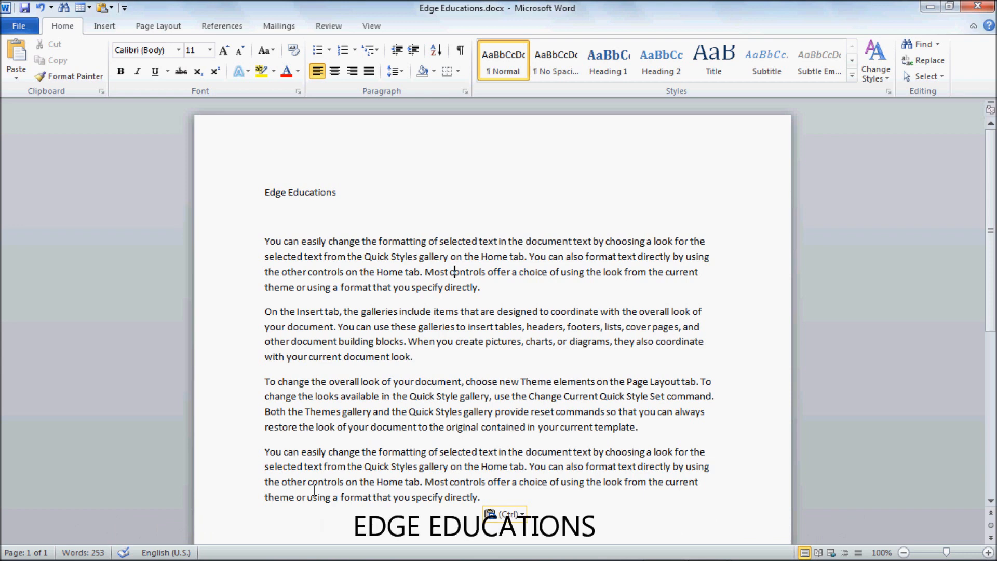
Add a line reading "Cut" with the tab-aligned shortcut "Ctrl+X" below the last paragraph, leaving an empty line between them.
{"action": "scroll", "coordinate": [314, 490], "scroll_direction": "down", "scroll_amount": 2}
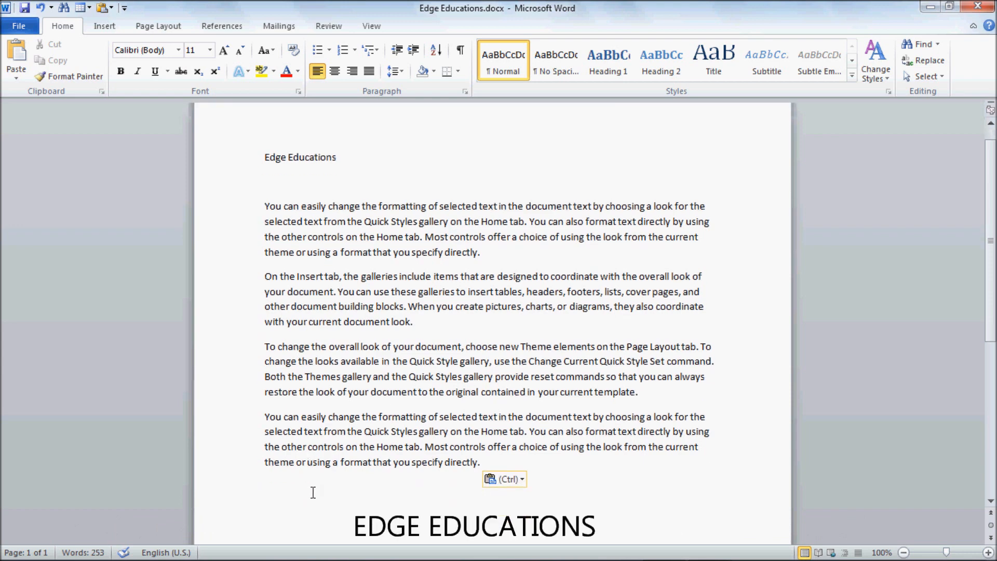
{"action": "left_click", "coordinate": [488, 427]}
{"action": "key", "text": "Return"}
{"action": "key", "text": "Return"}
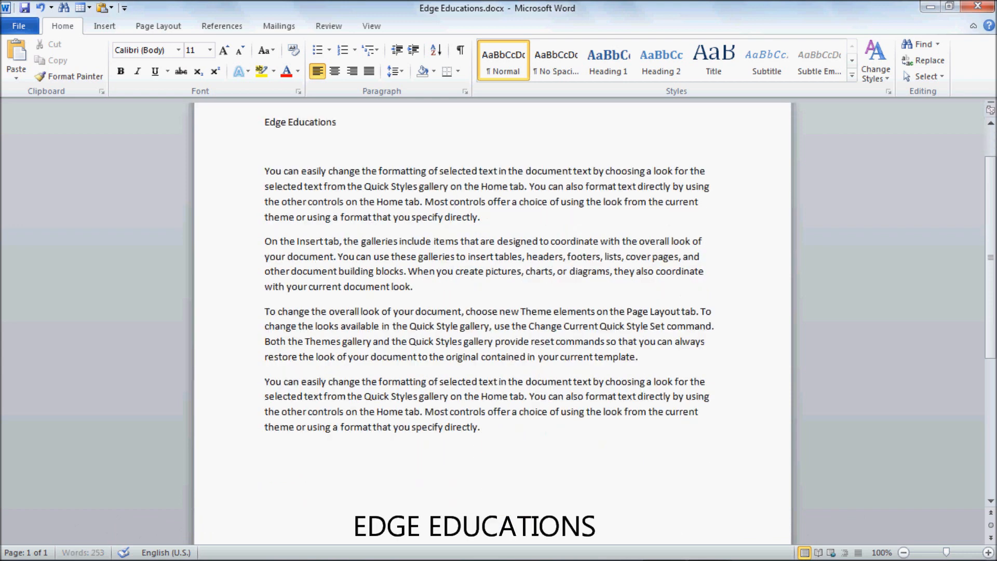
{"action": "type", "text": "cut"}
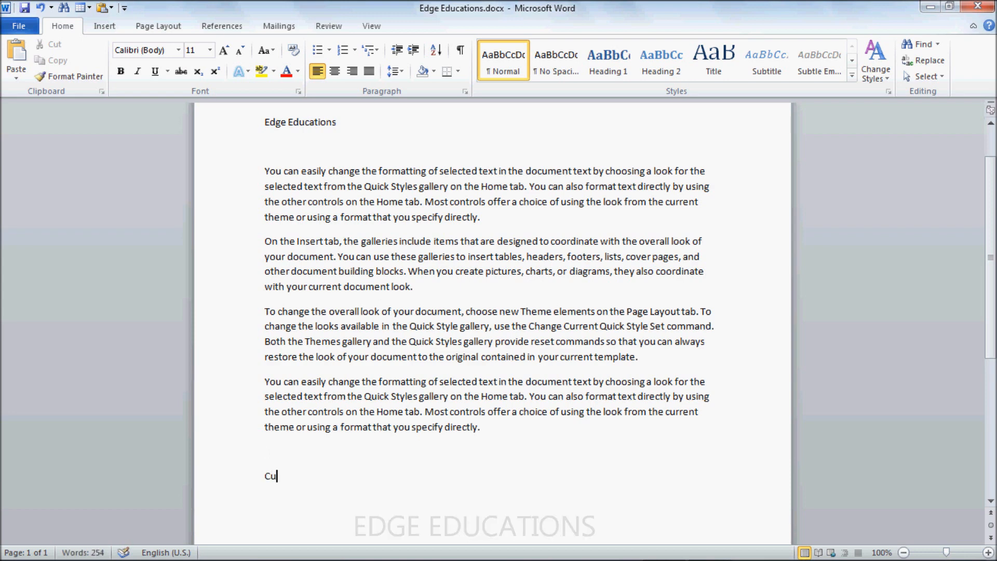
{"action": "key", "text": "Tab"}
{"action": "key", "text": "Tab"}
{"action": "type", "text": "Ctrl"}
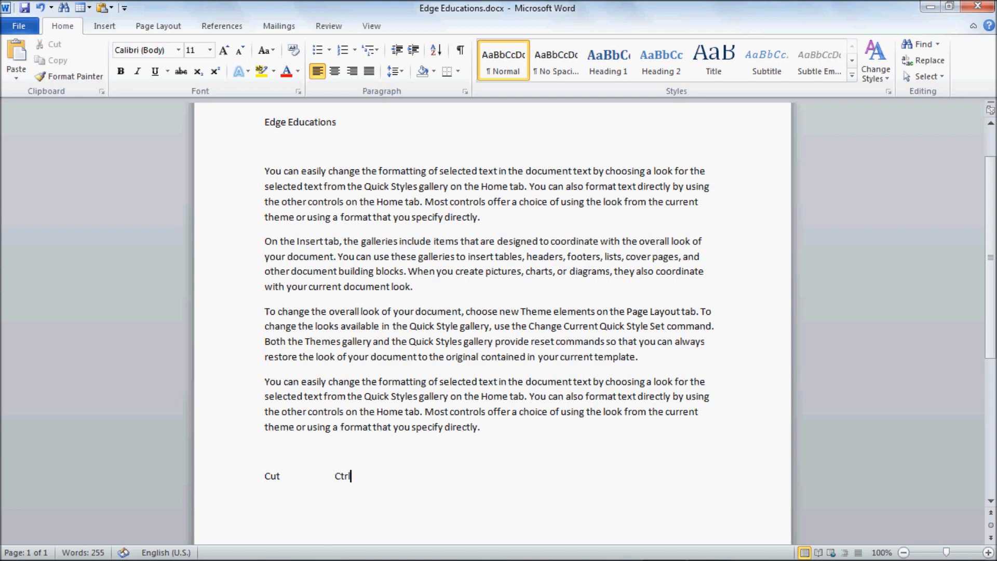
{"action": "type", "text": "+X"}
Add a second line with "Copy" and the tab-aligned shortcut "Ctrl + C".
{"action": "key", "text": "Return"}
{"action": "type", "text": "Copy"}
{"action": "key", "text": "Tab"}
{"action": "type", "text": "Ctr"}
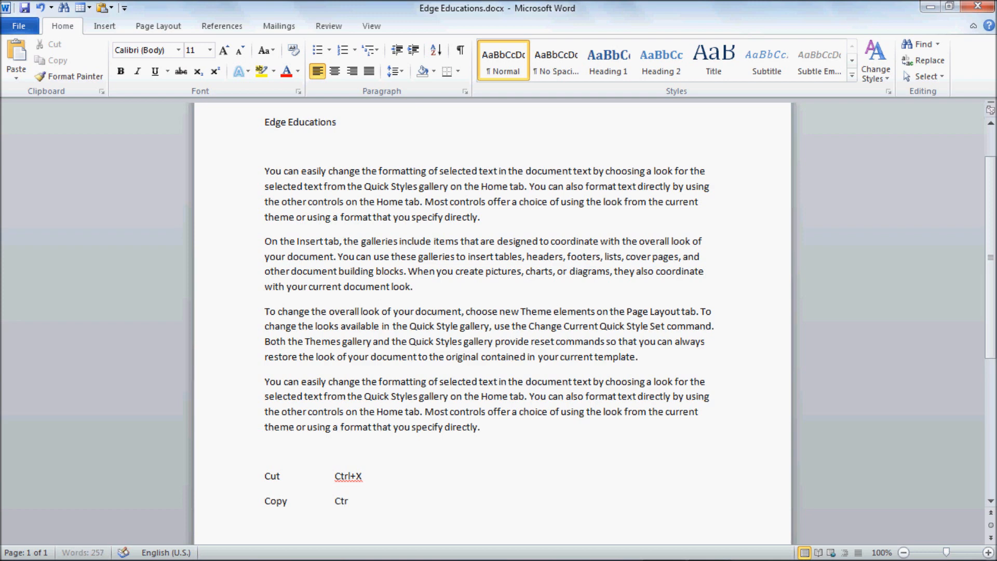
{"action": "type", "text": "l + C"}
Add a third line with "Paste" and the tab-aligned shortcut "Ctrl +V".
{"action": "key", "text": "Return"}
{"action": "type", "text": "Paste"}
{"action": "key", "text": "Tab"}
{"action": "type", "text": "Ctrl +"}
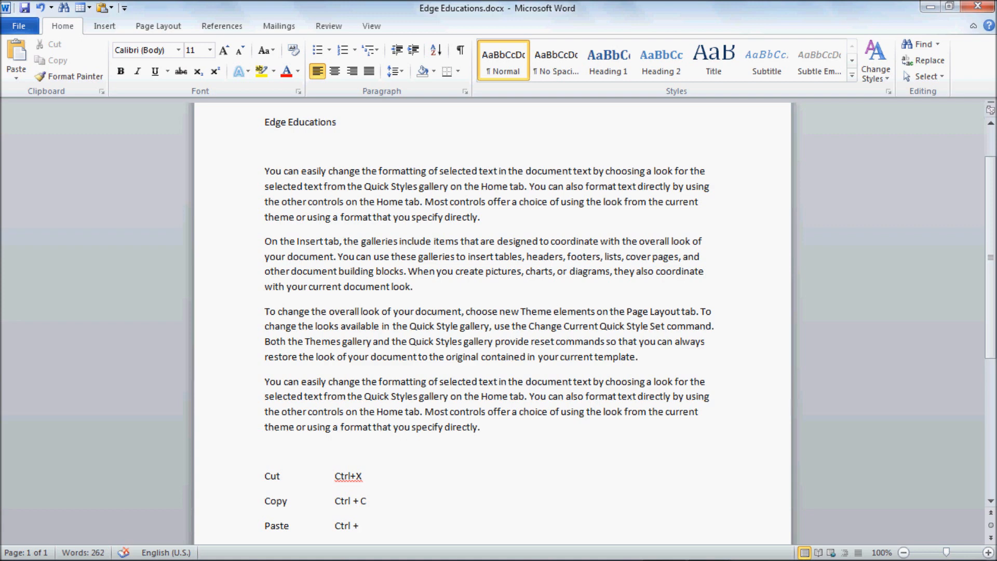
{"action": "type", "text": "V"}
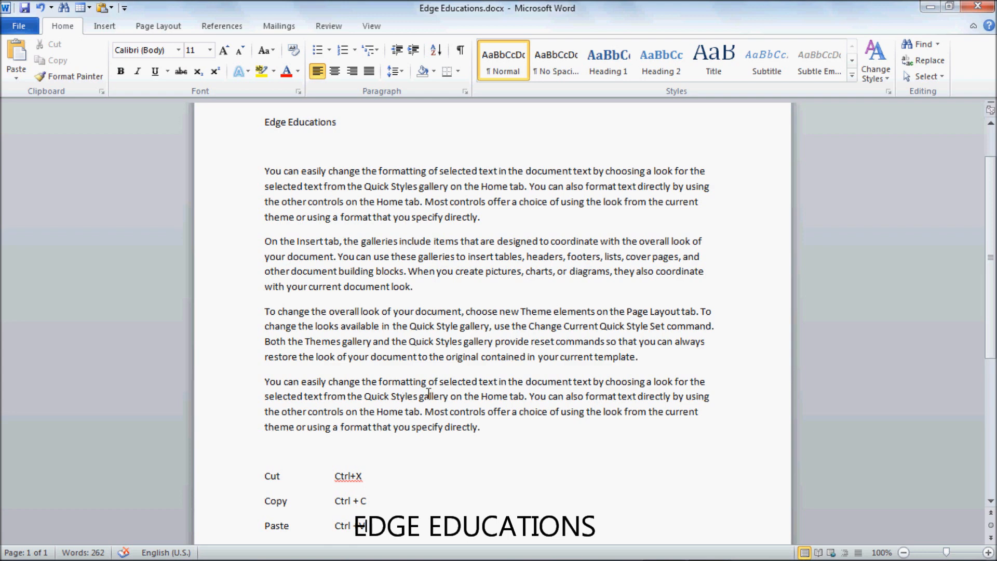
{"action": "scroll", "coordinate": [428, 394], "scroll_direction": "up", "scroll_amount": 1}
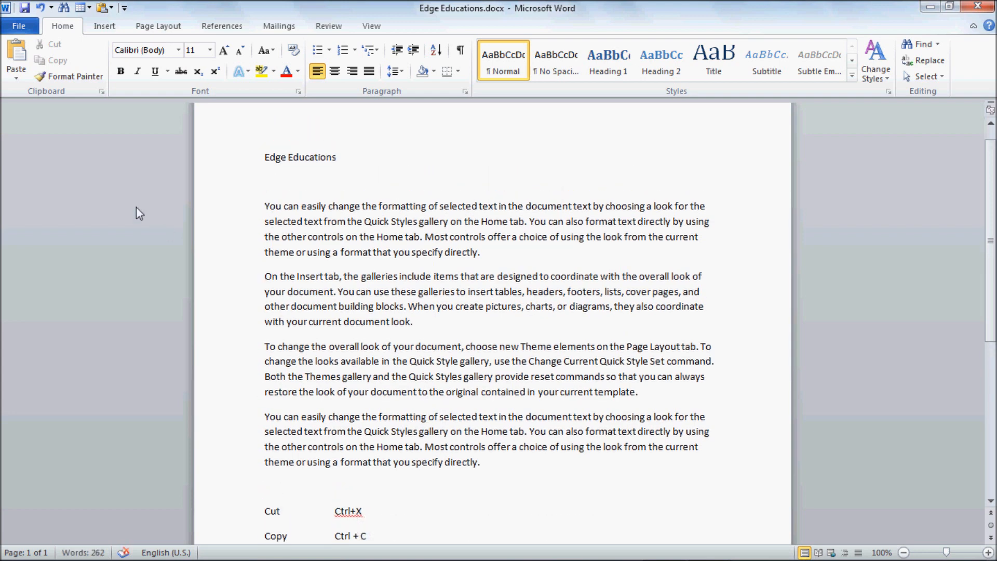
{"action": "left_click", "coordinate": [16, 79]}
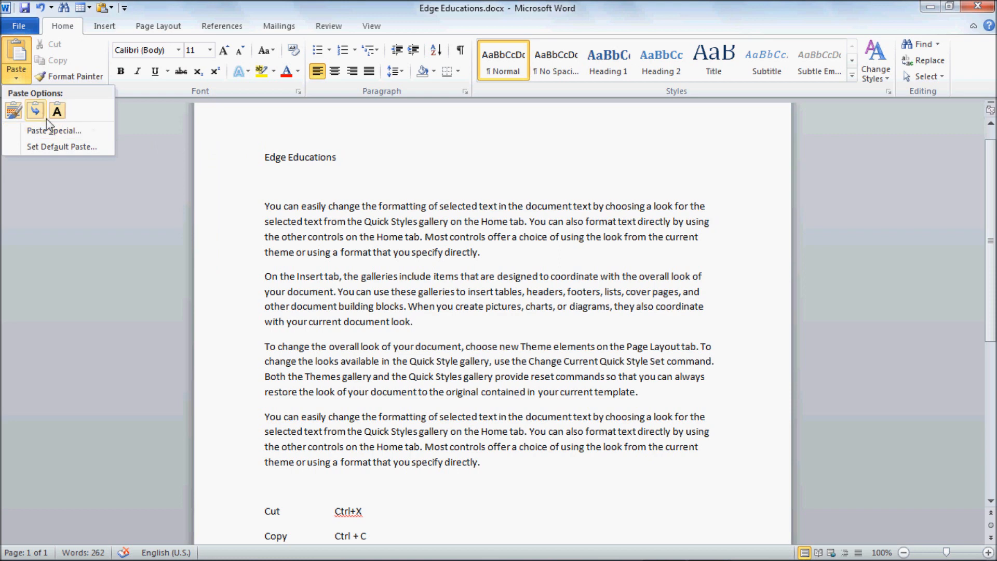
{"action": "left_click", "coordinate": [353, 212]}
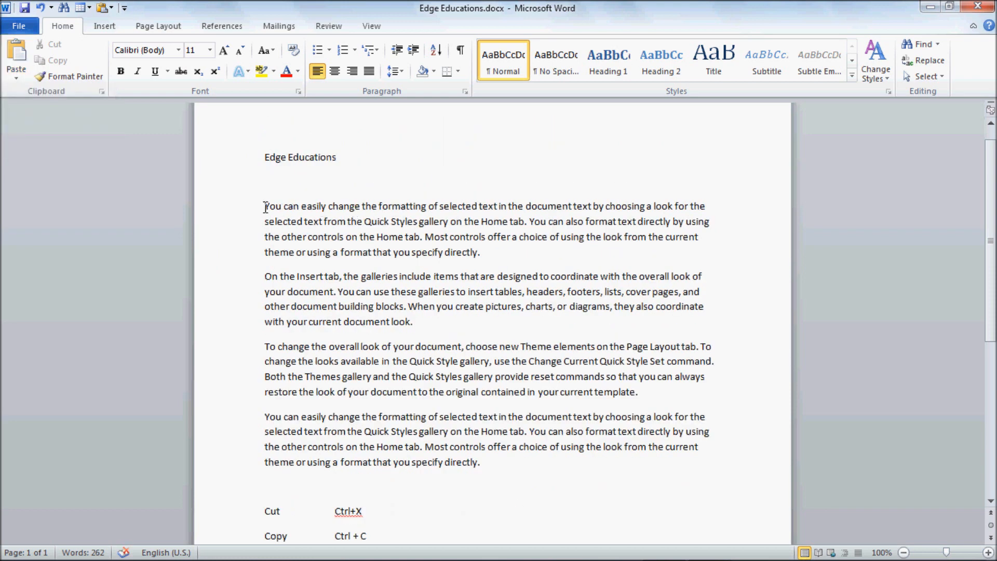
Change the font color of the first "You can easily change the formatting" paragraph to red.
{"action": "left_click_drag", "start_coordinate": [266, 207], "coordinate": [492, 255]}
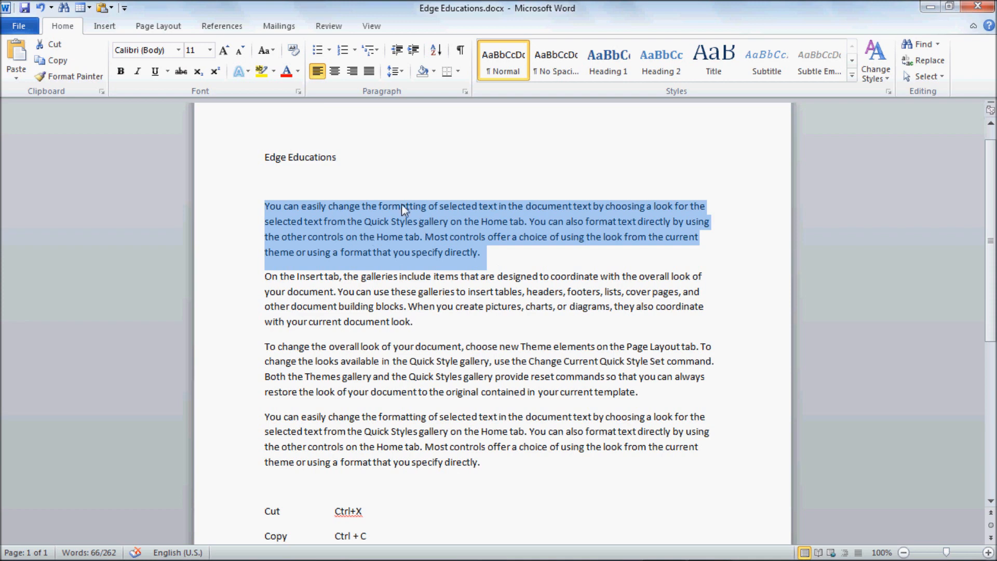
{"action": "left_click", "coordinate": [286, 73]}
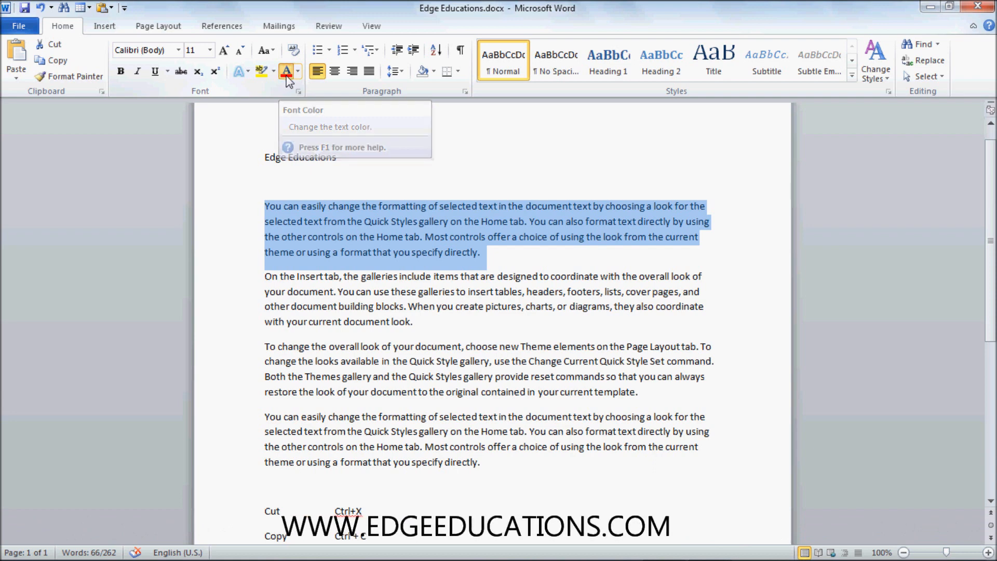
{"action": "left_click", "coordinate": [368, 236]}
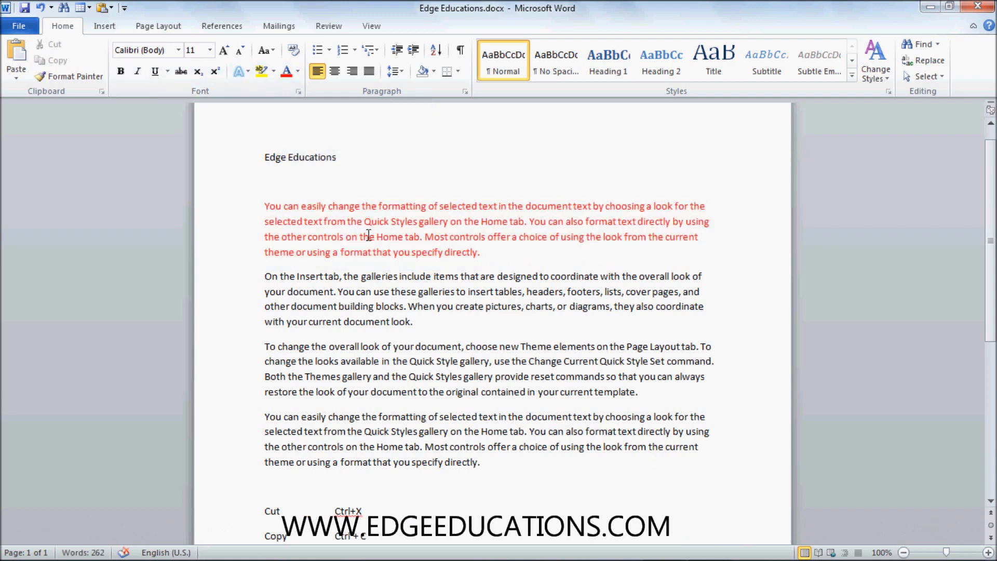
Copy the red paragraph and paste it with its source formatting on a new line after the "On the Insert tab" paragraph.
{"action": "left_click_drag", "start_coordinate": [261, 205], "coordinate": [500, 251]}
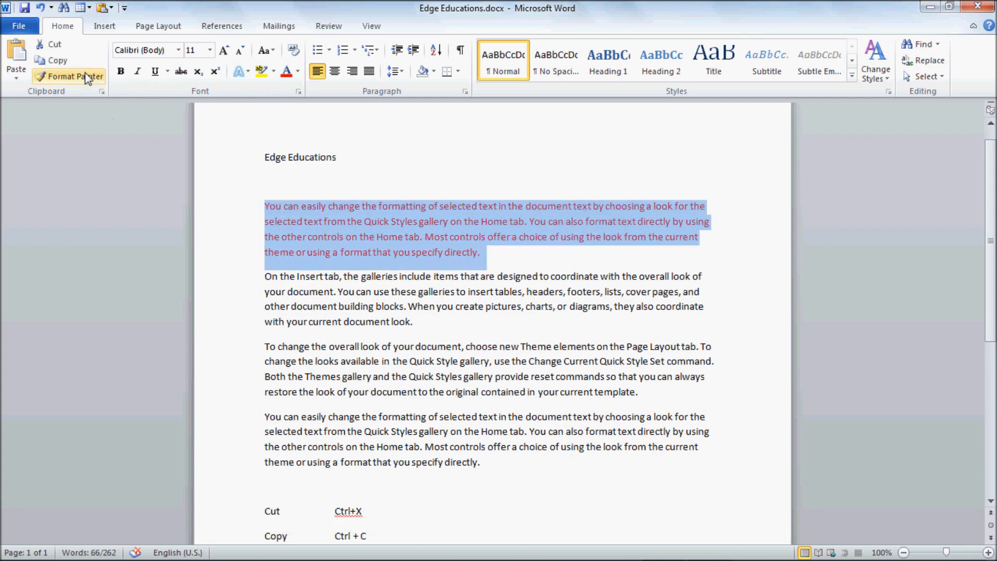
{"action": "left_click", "coordinate": [57, 61]}
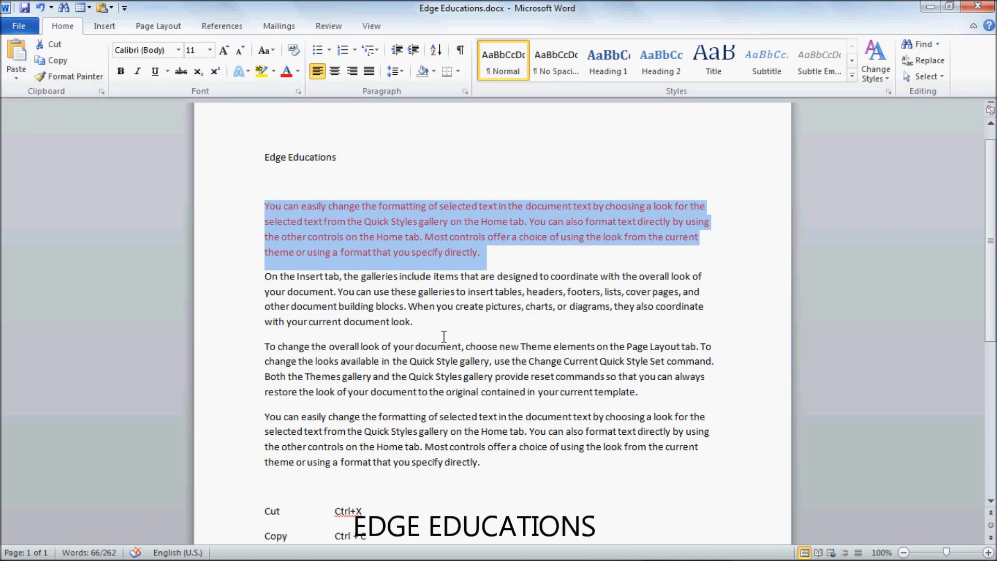
{"action": "left_click", "coordinate": [424, 330]}
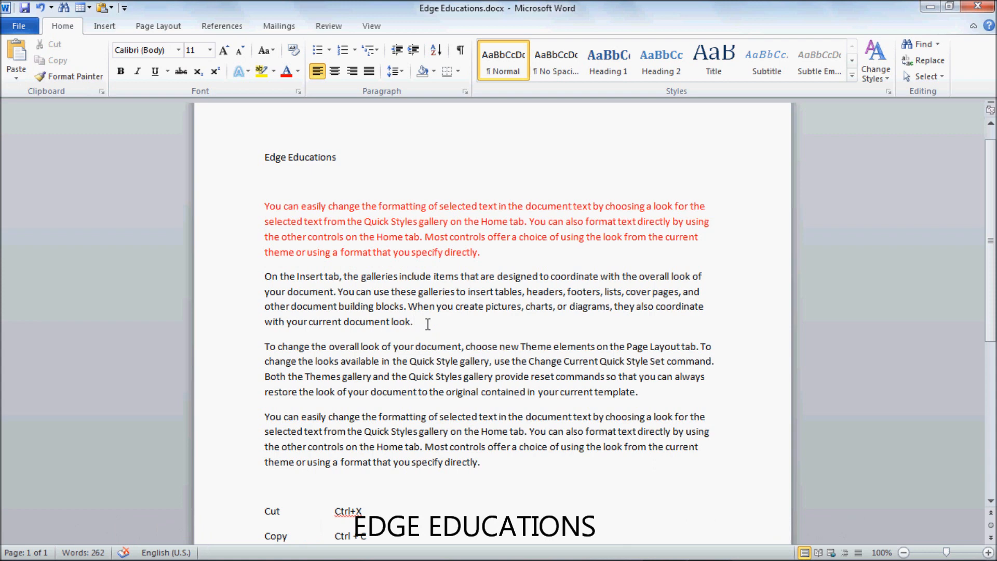
{"action": "key", "text": "Return"}
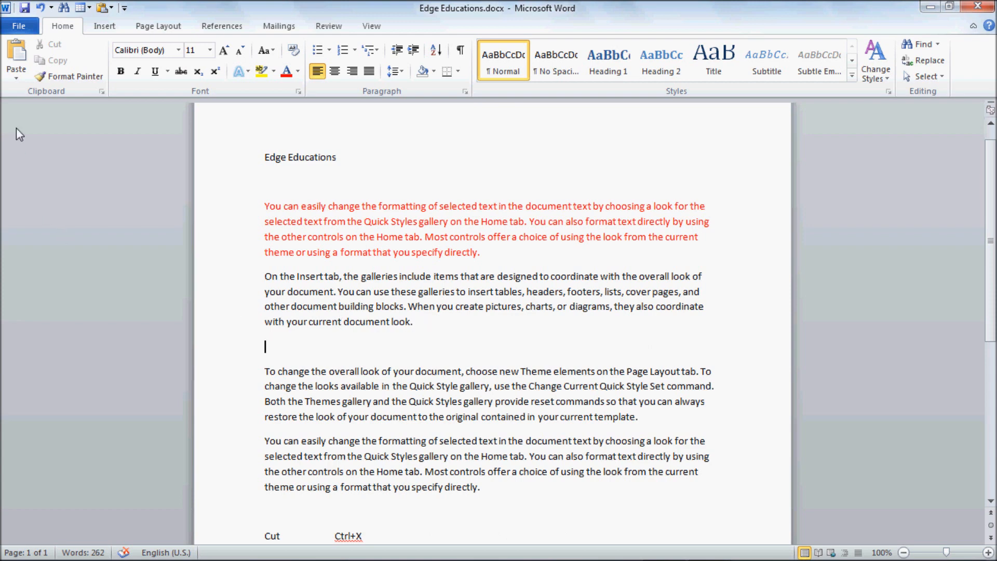
{"action": "left_click", "coordinate": [16, 78]}
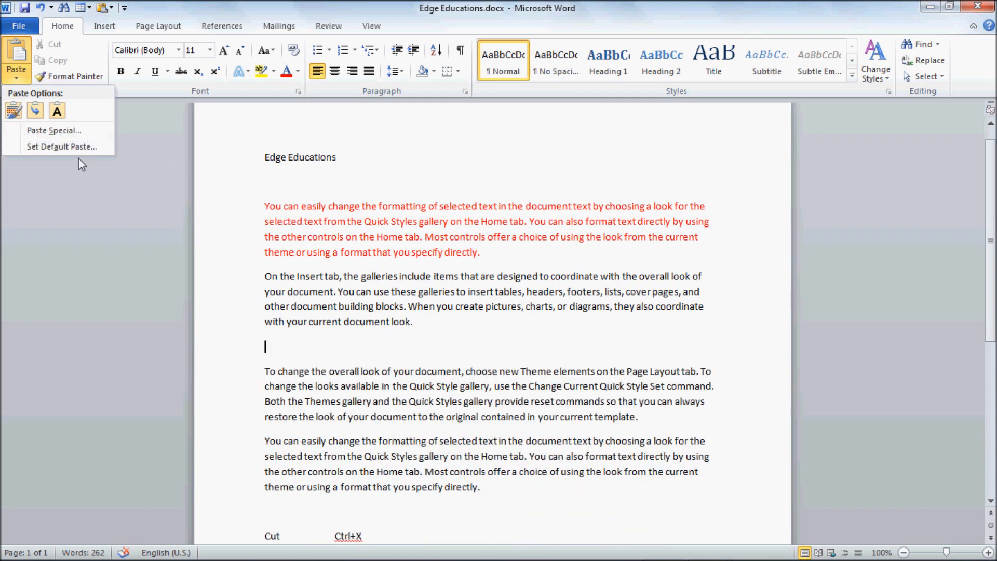
{"action": "left_click", "coordinate": [12, 119]}
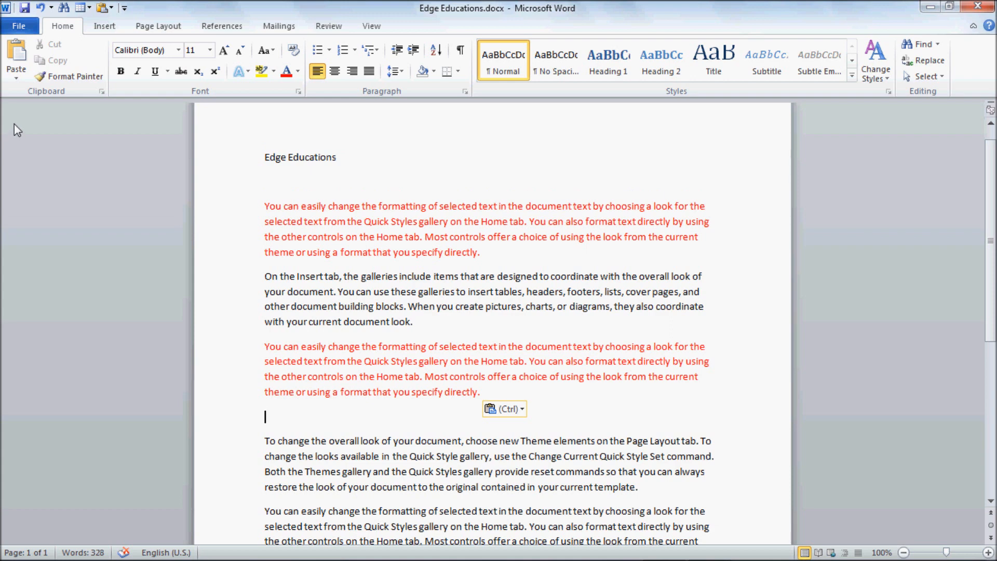
Paste the copied paragraph as text only on the empty line below the second red paragraph.
{"action": "left_click", "coordinate": [17, 83]}
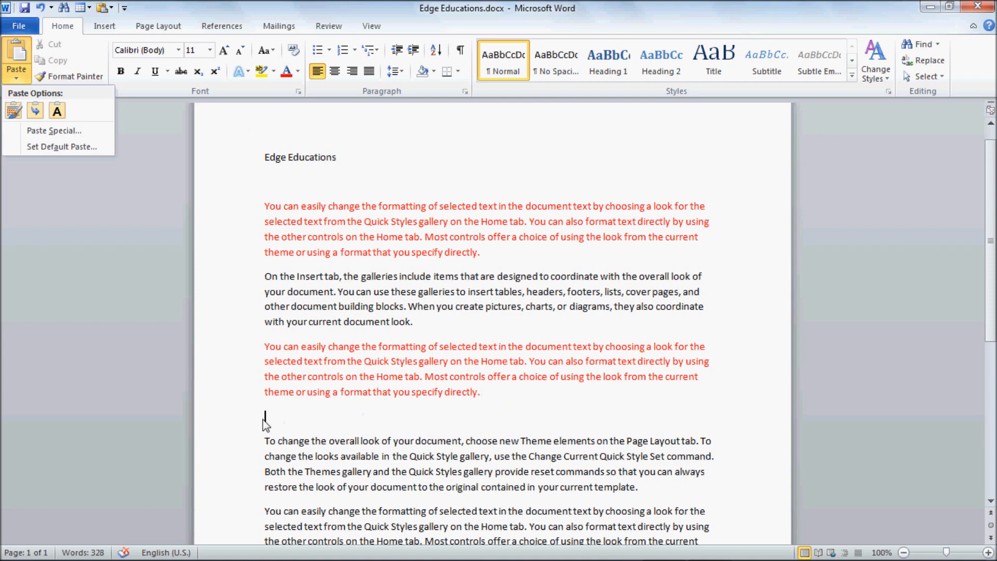
{"action": "left_click", "coordinate": [57, 111]}
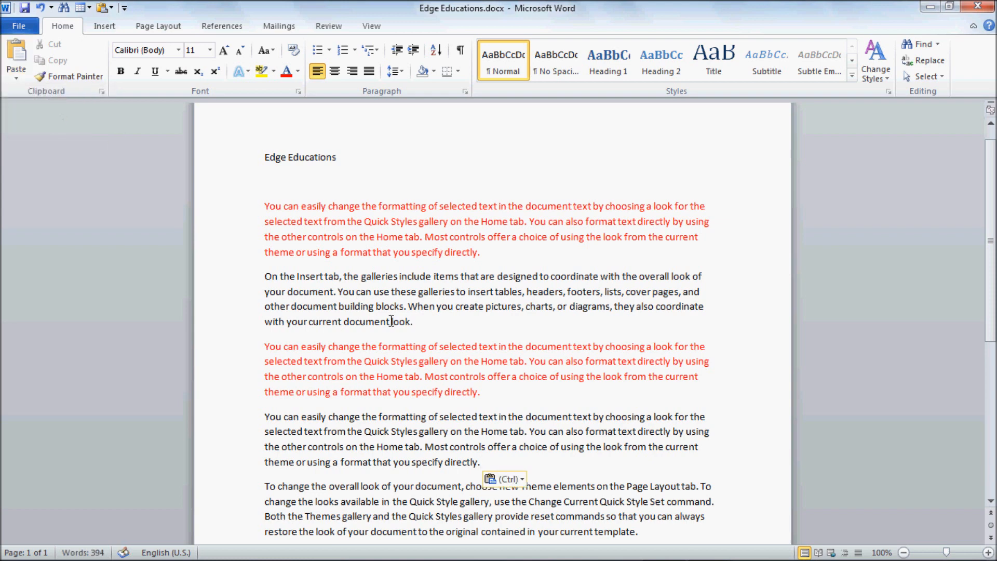
{"action": "left_click_drag", "start_coordinate": [263, 420], "coordinate": [483, 460]}
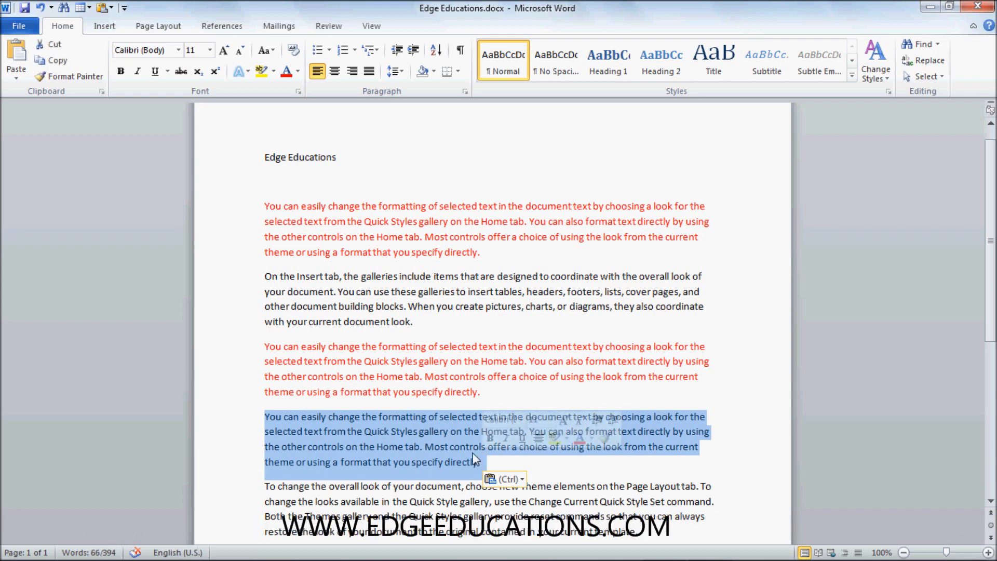
{"action": "left_click", "coordinate": [405, 369]}
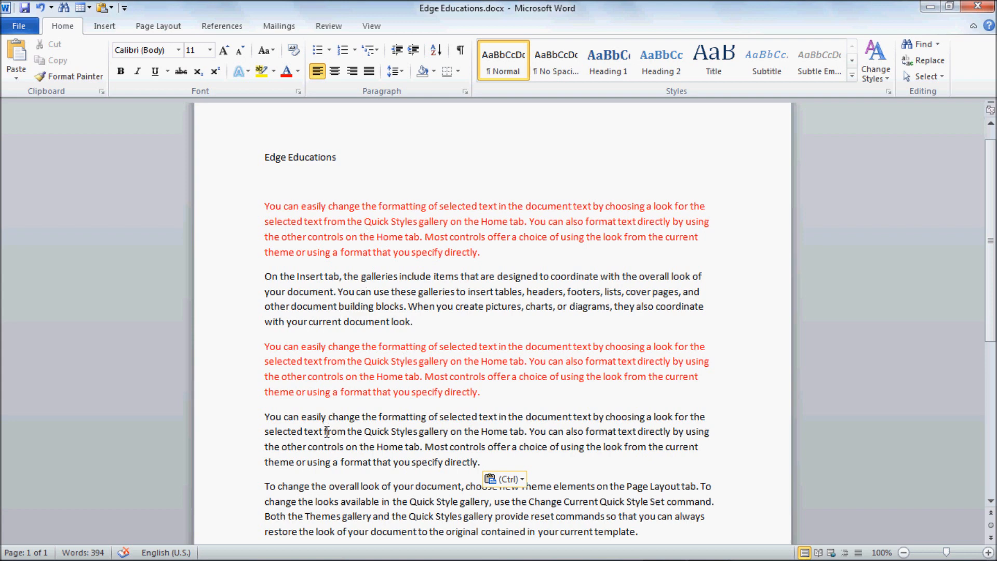
{"action": "left_click", "coordinate": [16, 75]}
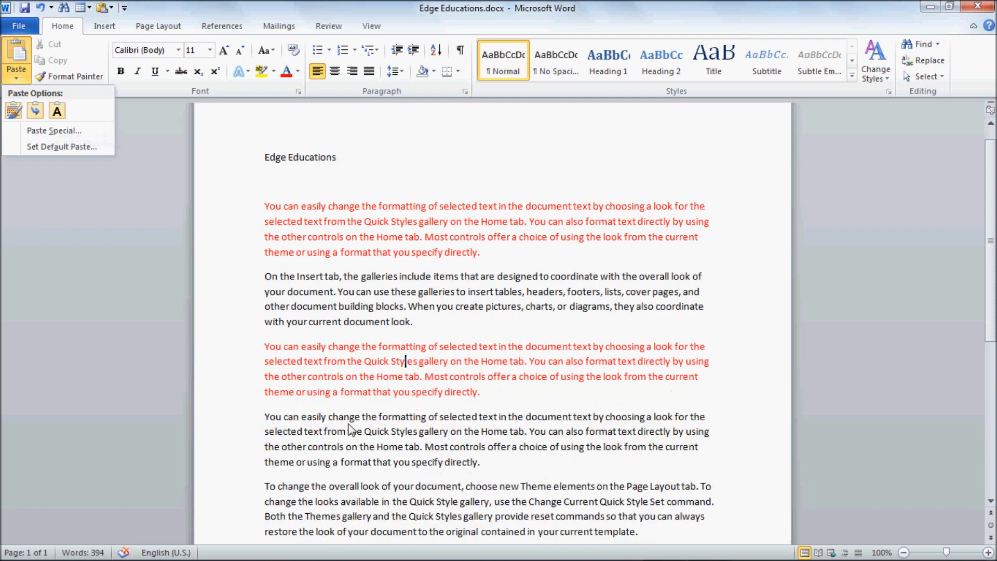
{"action": "left_click", "coordinate": [349, 436]}
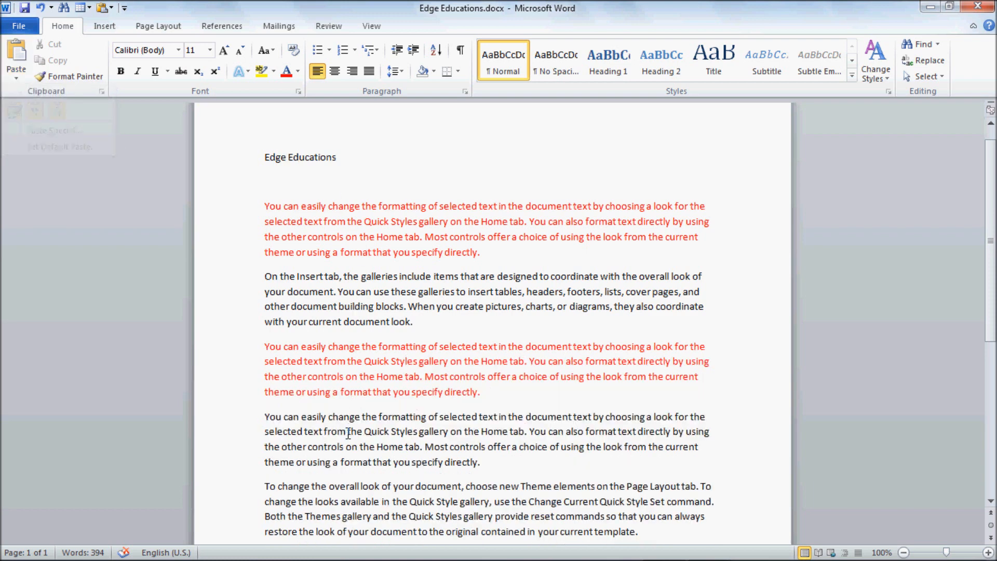
{"action": "left_click", "coordinate": [348, 433]}
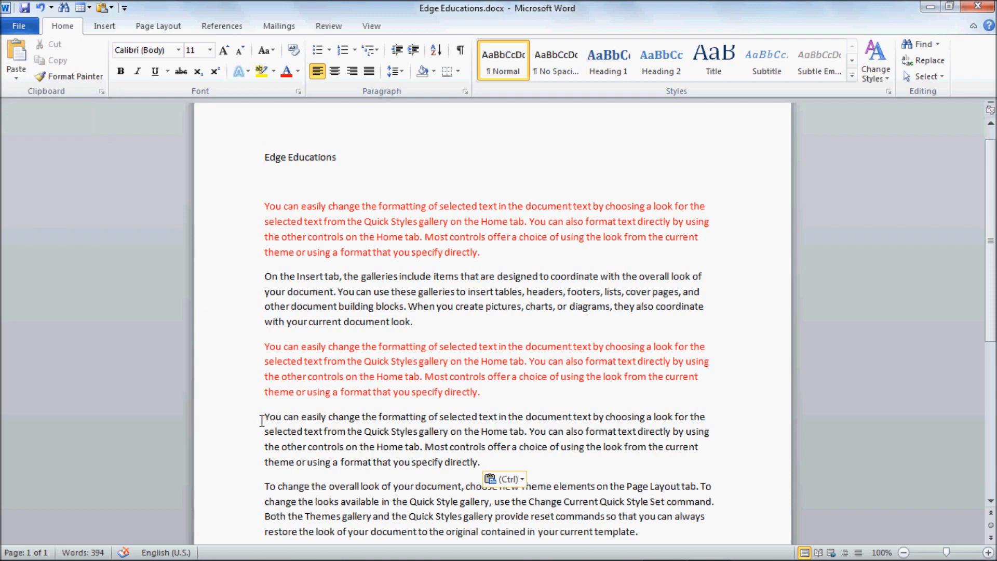
{"action": "left_click_drag", "start_coordinate": [265, 416], "coordinate": [482, 462]}
{"action": "key", "text": "ctrl+c"}
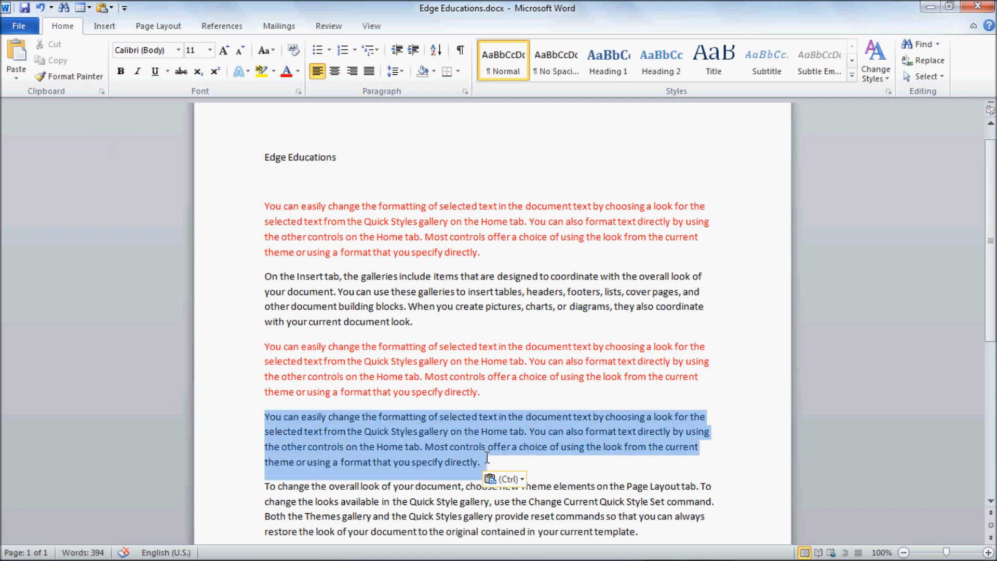
Preview pasting the copied paragraph with Merge Formatting inside the second red paragraph, without applying it.
{"action": "left_click", "coordinate": [389, 440]}
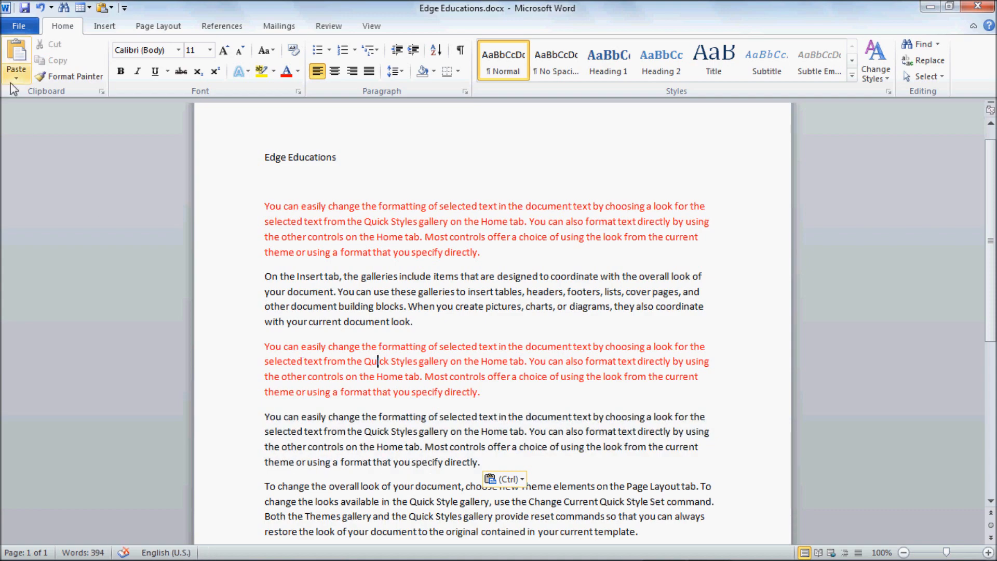
{"action": "scroll", "coordinate": [413, 450], "scroll_direction": "down", "scroll_amount": 3}
{"action": "scroll", "coordinate": [414, 450], "scroll_direction": "down", "scroll_amount": 1}
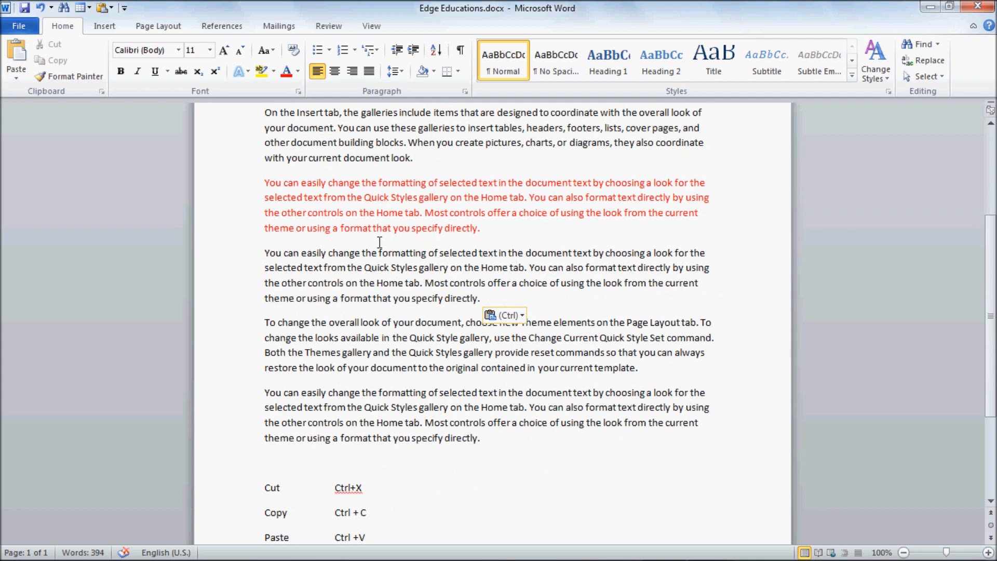
{"action": "left_click", "coordinate": [16, 73]}
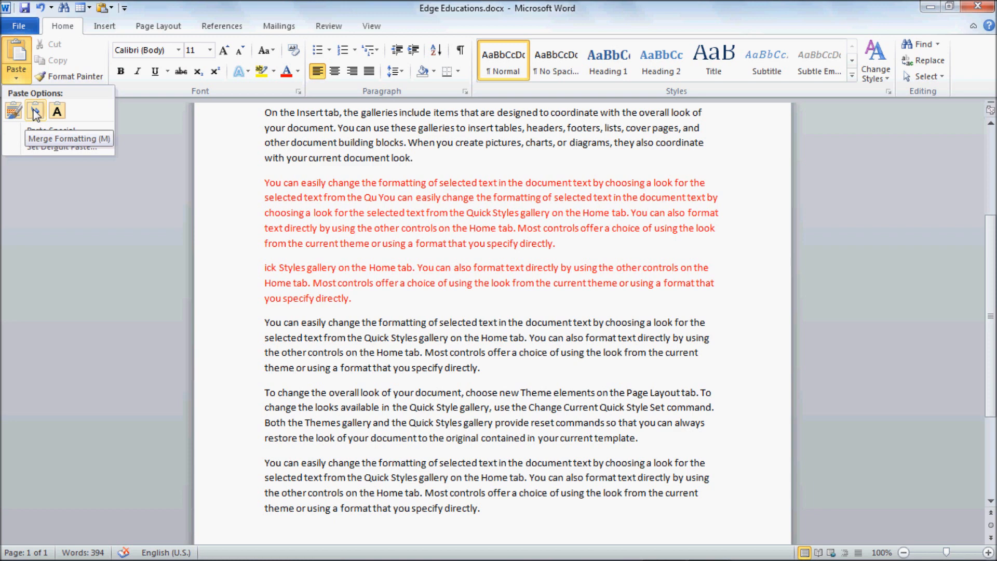
{"action": "left_click", "coordinate": [446, 223]}
Preview the Merge Formatting paste at the end of the first red paragraph and review the paste options within the "On the Insert tab" paragraph.
{"action": "scroll", "coordinate": [439, 250], "scroll_direction": "up", "scroll_amount": 1}
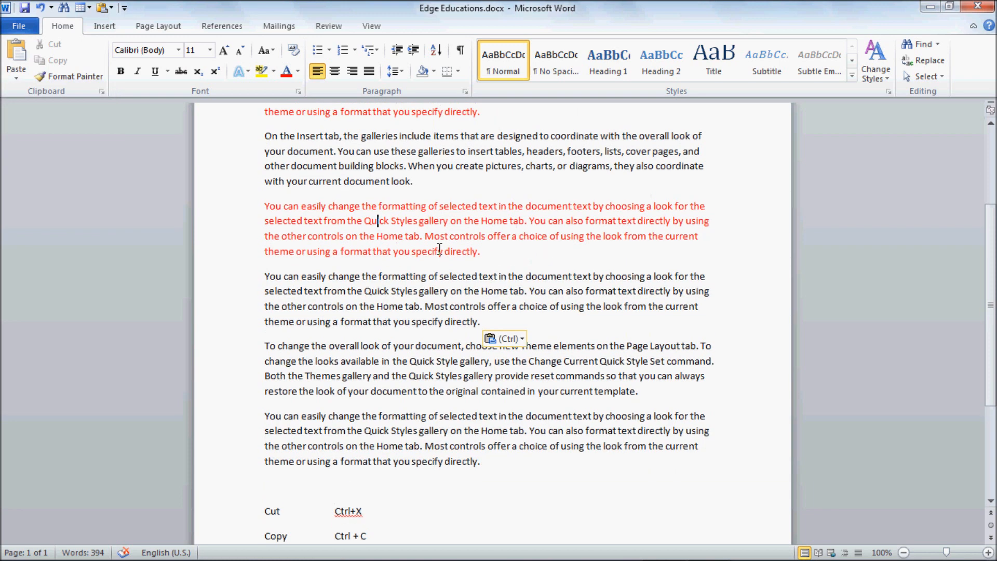
{"action": "scroll", "coordinate": [387, 249], "scroll_direction": "up", "scroll_amount": 1}
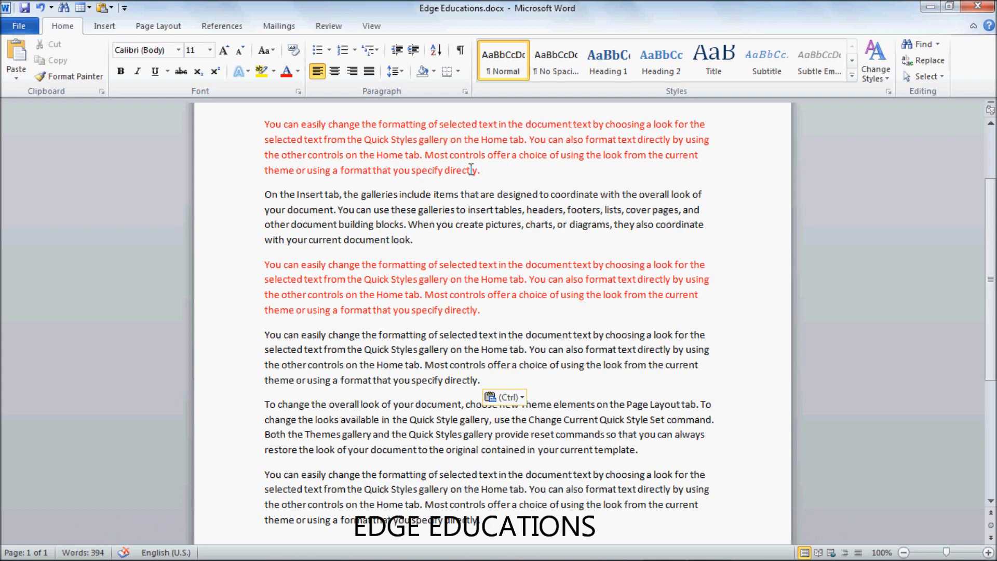
{"action": "left_click", "coordinate": [17, 80]}
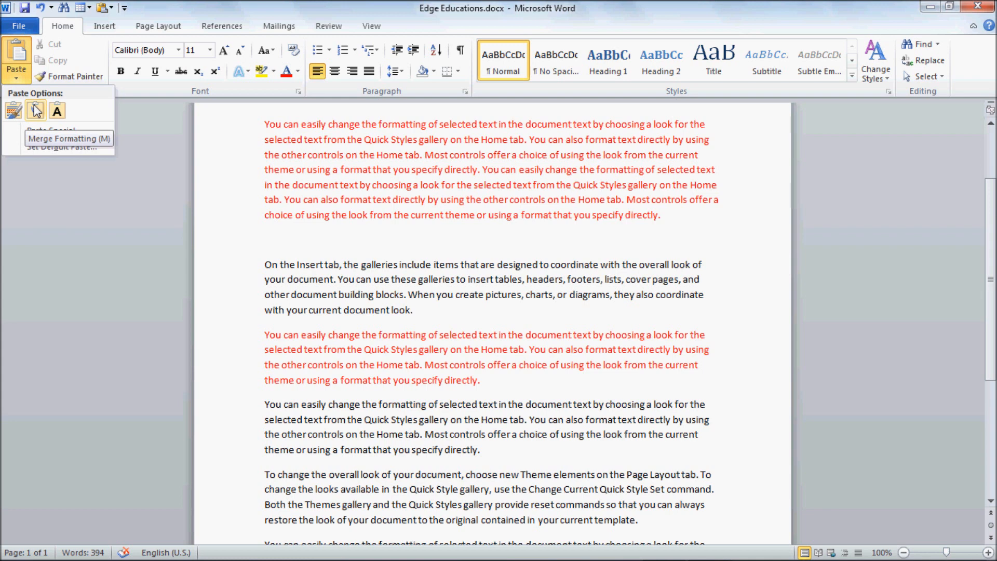
{"action": "left_click", "coordinate": [417, 232]}
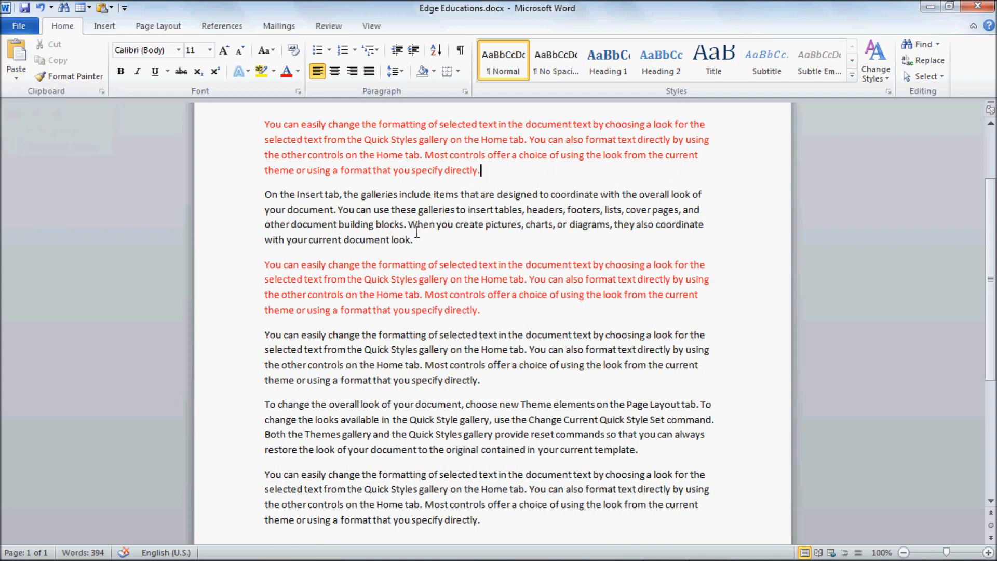
{"action": "left_click", "coordinate": [16, 73]}
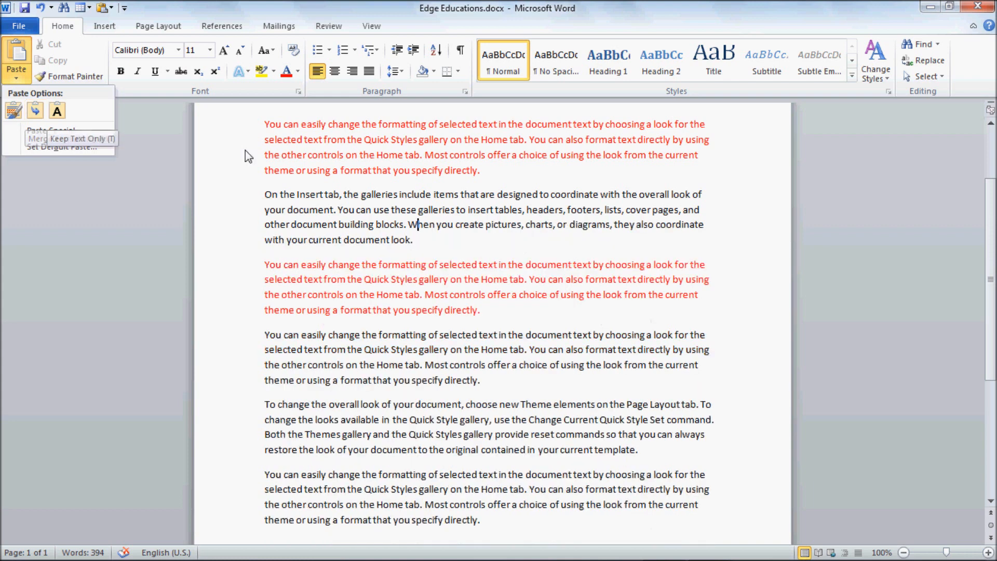
Paste the copied paragraph with Merge Formatting at the end of the first red paragraph and at the end of the "On the Insert tab" paragraph.
{"action": "left_click", "coordinate": [485, 169]}
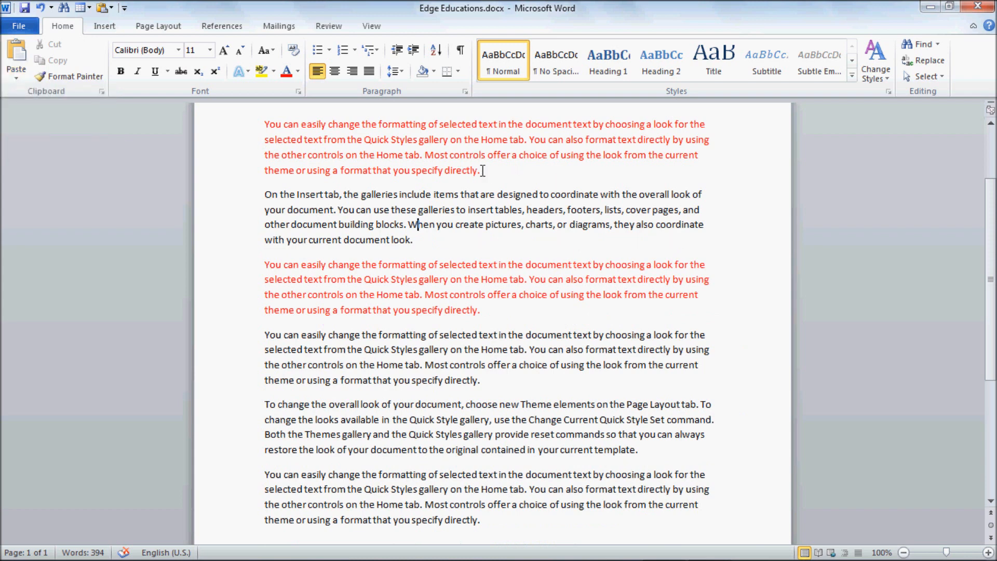
{"action": "left_click", "coordinate": [17, 72]}
{"action": "left_click", "coordinate": [36, 109]}
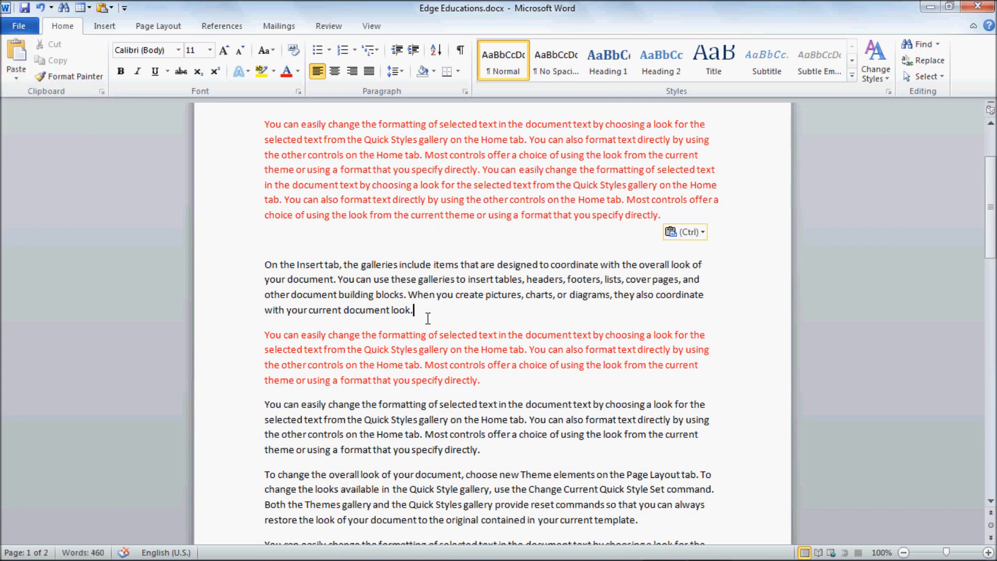
{"action": "left_click", "coordinate": [14, 79]}
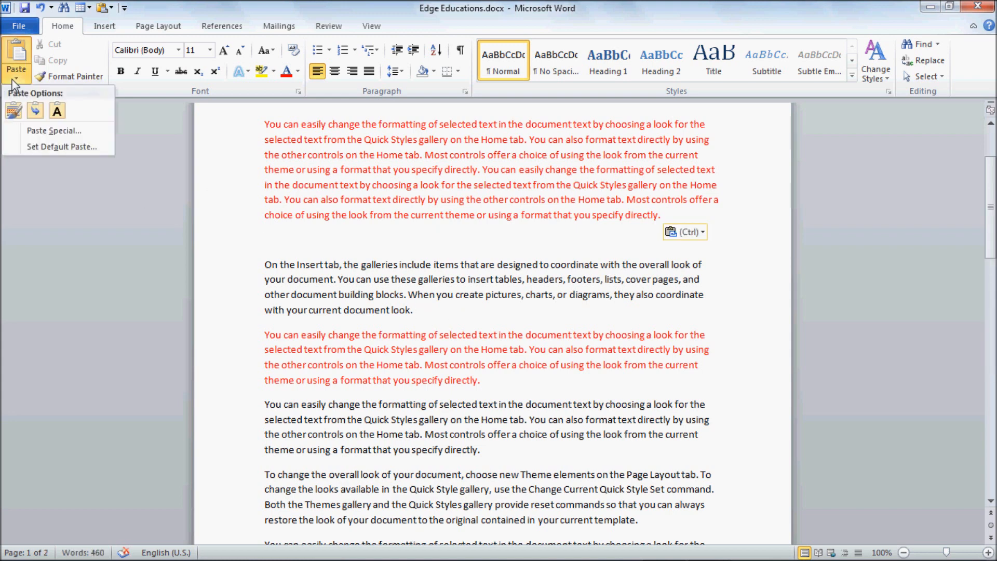
{"action": "left_click", "coordinate": [36, 111]}
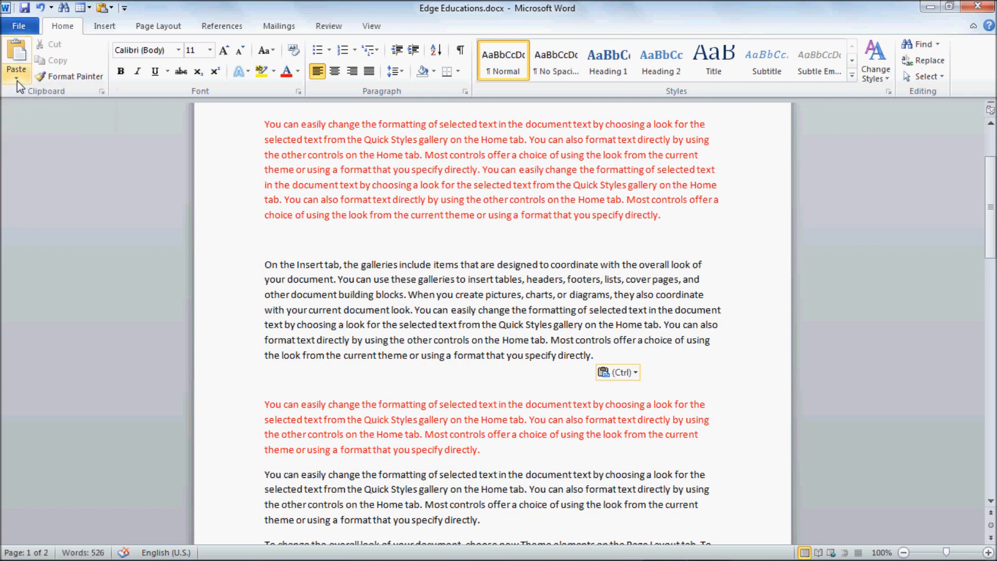
Preview the paste formatting options on the empty line below the extended "On the Insert tab" paragraph, without applying any.
{"action": "left_click", "coordinate": [17, 81]}
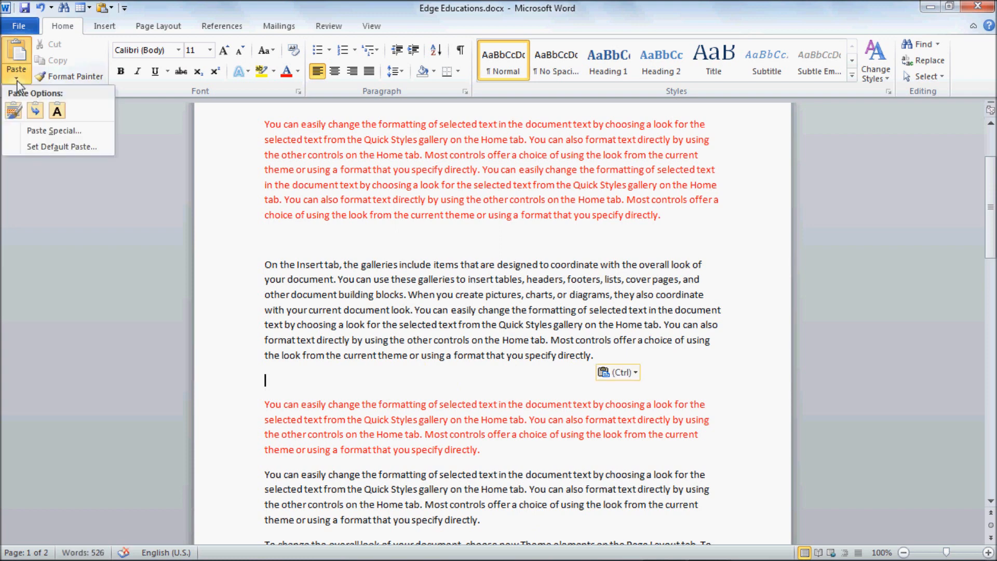
{"action": "left_click", "coordinate": [18, 114]}
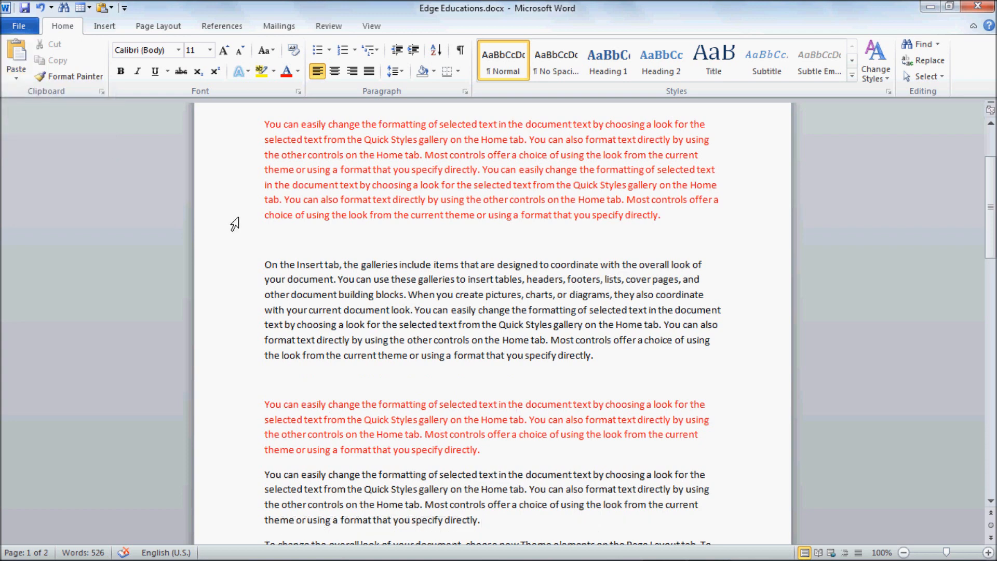
{"action": "left_click", "coordinate": [16, 75]}
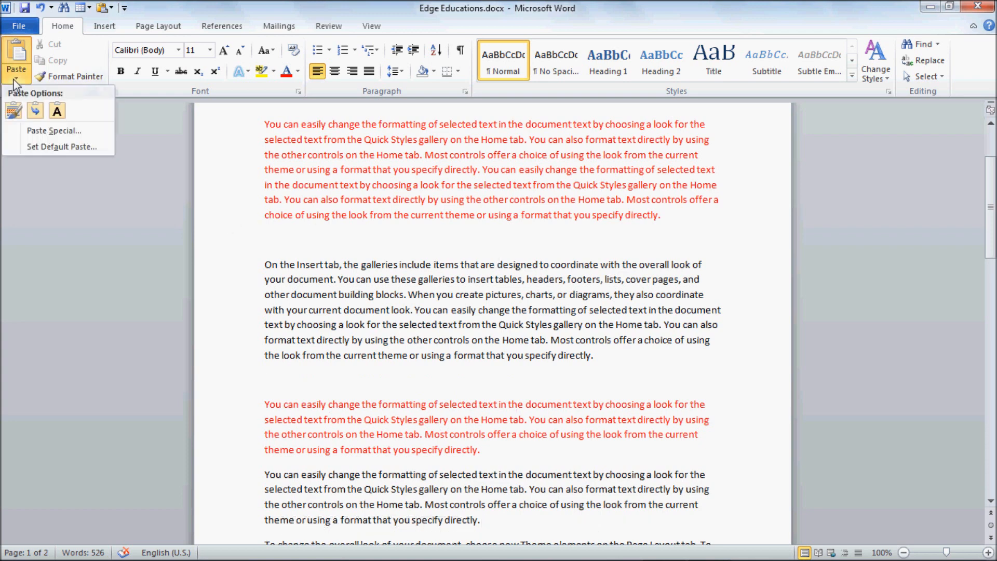
{"action": "left_click", "coordinate": [62, 114]}
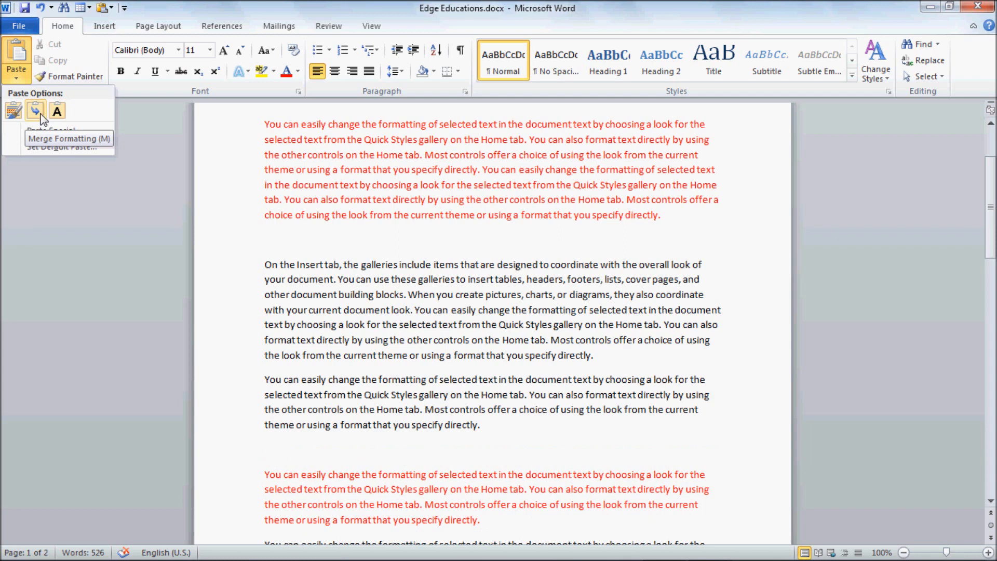
{"action": "left_click", "coordinate": [435, 168]}
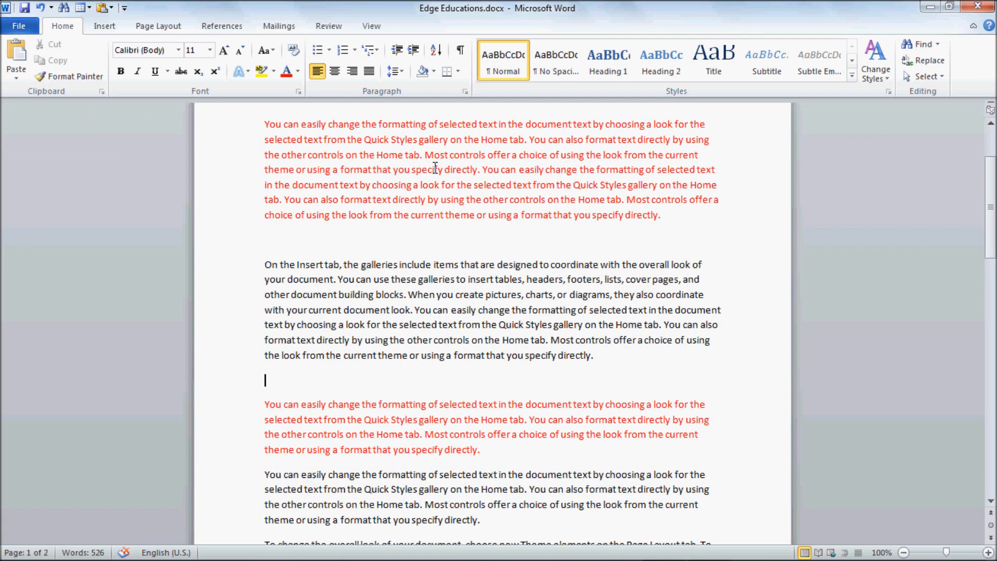
{"action": "key", "text": "ctrl+v"}
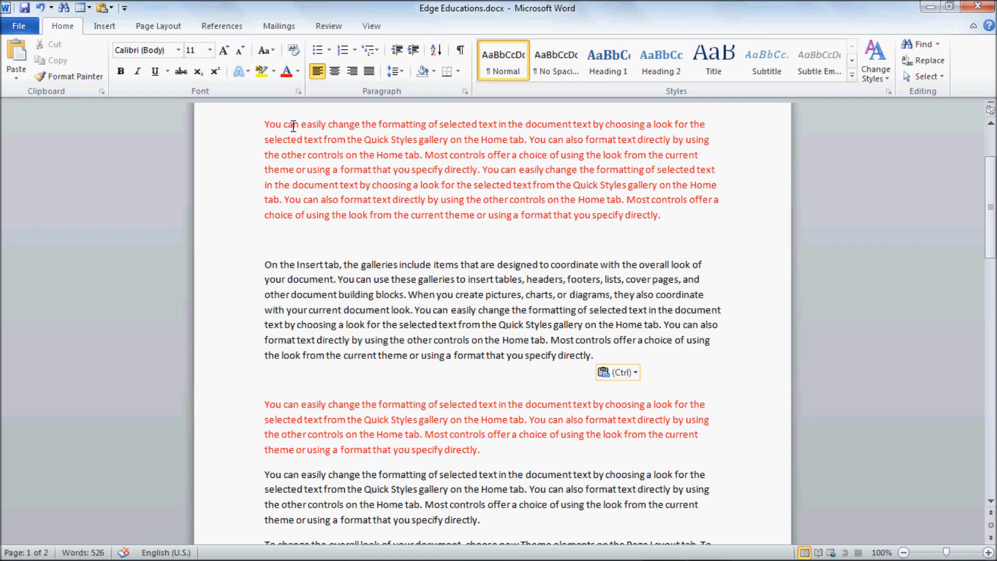
Review the available paste options from within the first red paragraph and look over the pasted text up to the document's title.
{"action": "left_click", "coordinate": [293, 125]}
{"action": "left_click", "coordinate": [17, 78]}
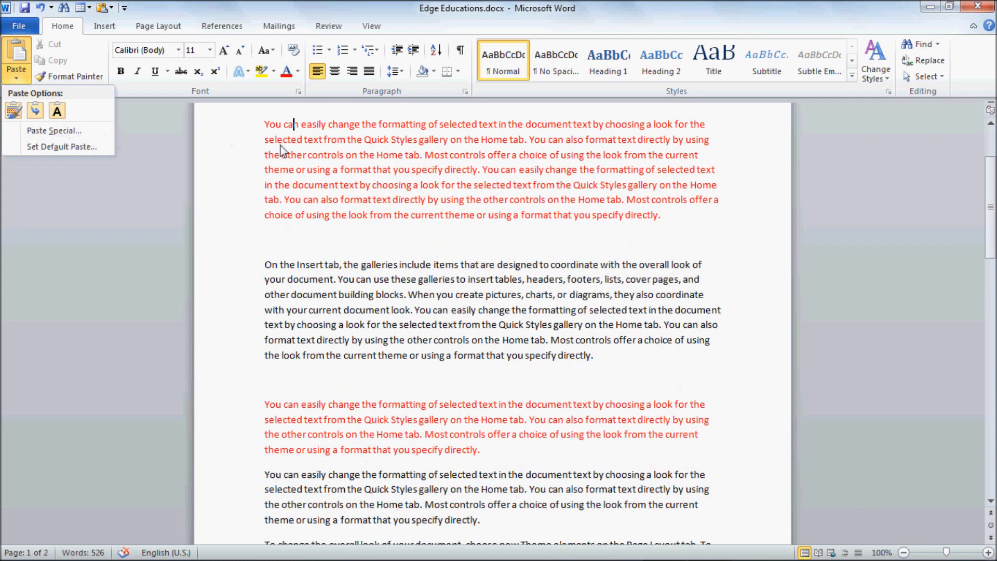
{"action": "left_click", "coordinate": [338, 141]}
{"action": "left_click_drag", "start_coordinate": [345, 139], "coordinate": [348, 141]}
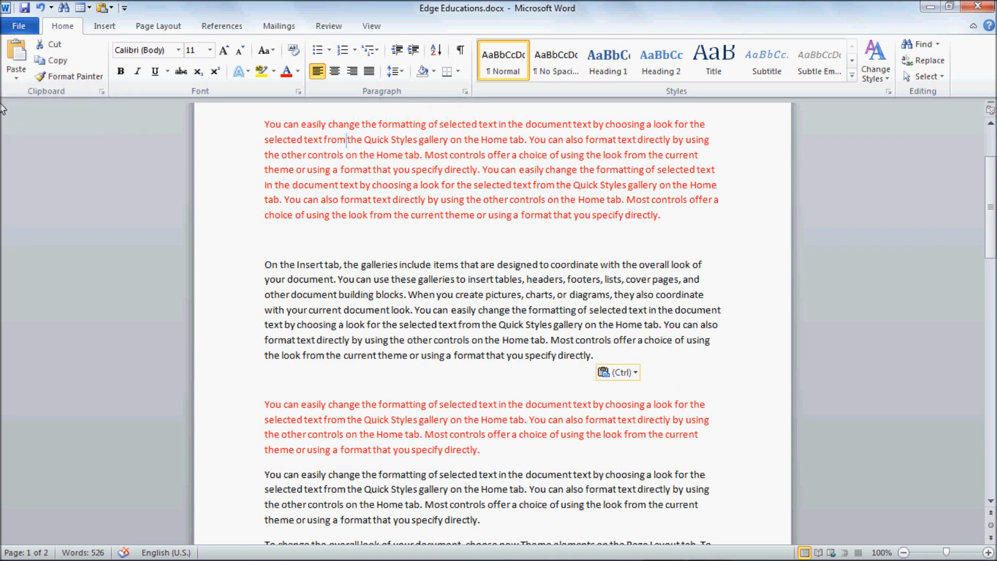
{"action": "left_click", "coordinate": [16, 79]}
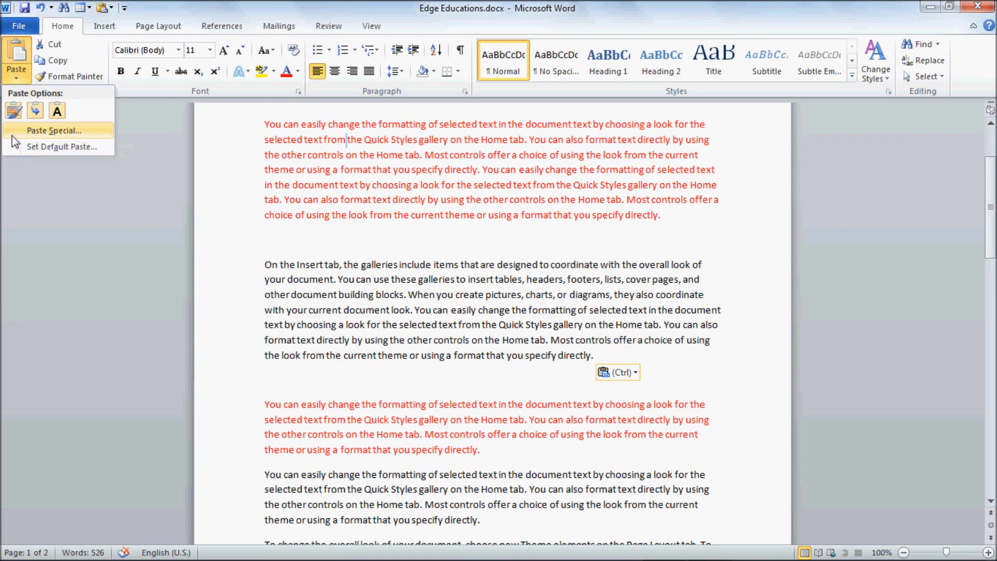
{"action": "left_click", "coordinate": [321, 171]}
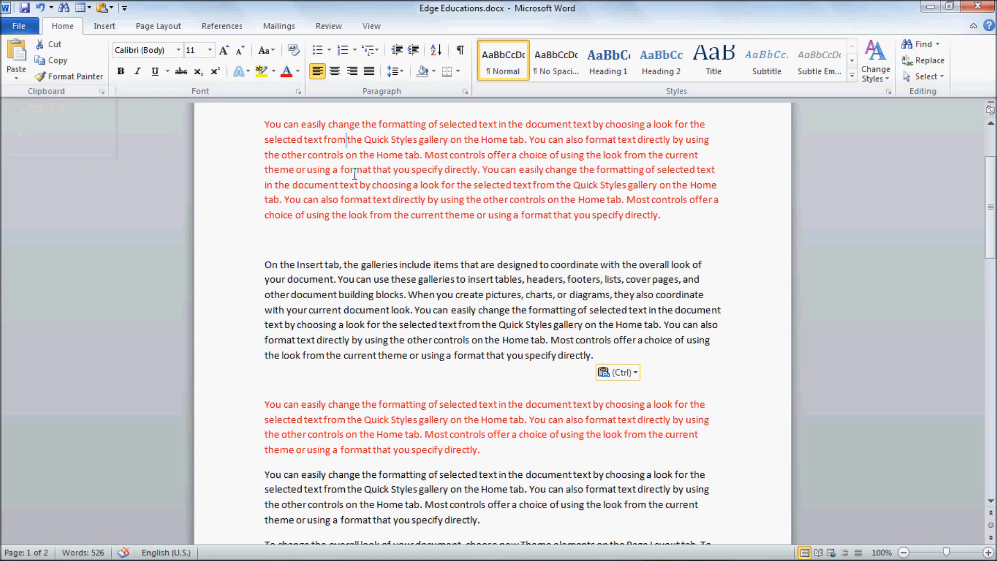
{"action": "scroll", "coordinate": [426, 205], "scroll_direction": "down", "scroll_amount": 1}
{"action": "scroll", "coordinate": [432, 204], "scroll_direction": "up", "scroll_amount": 2}
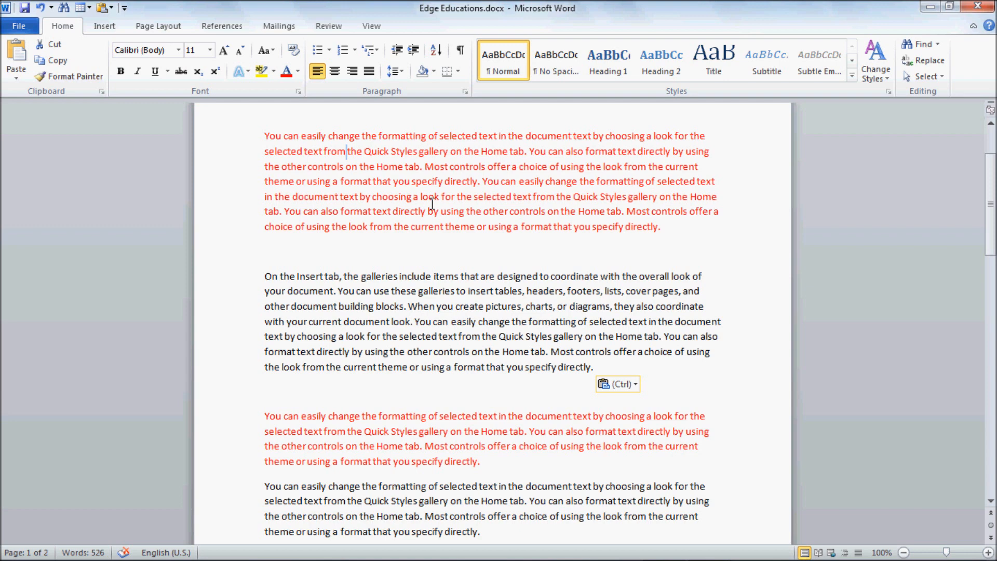
{"action": "scroll", "coordinate": [558, 390], "scroll_direction": "up", "scroll_amount": 3}
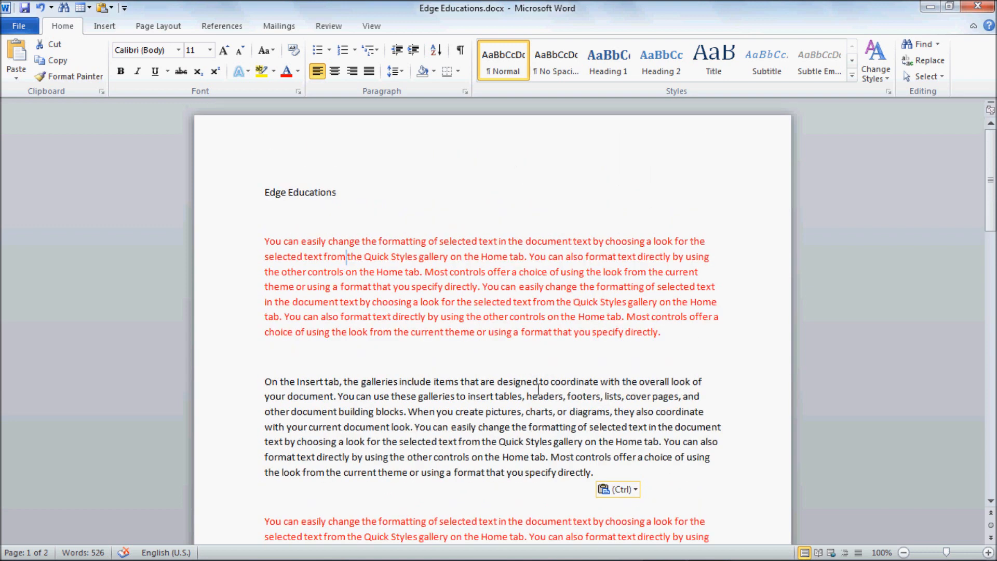
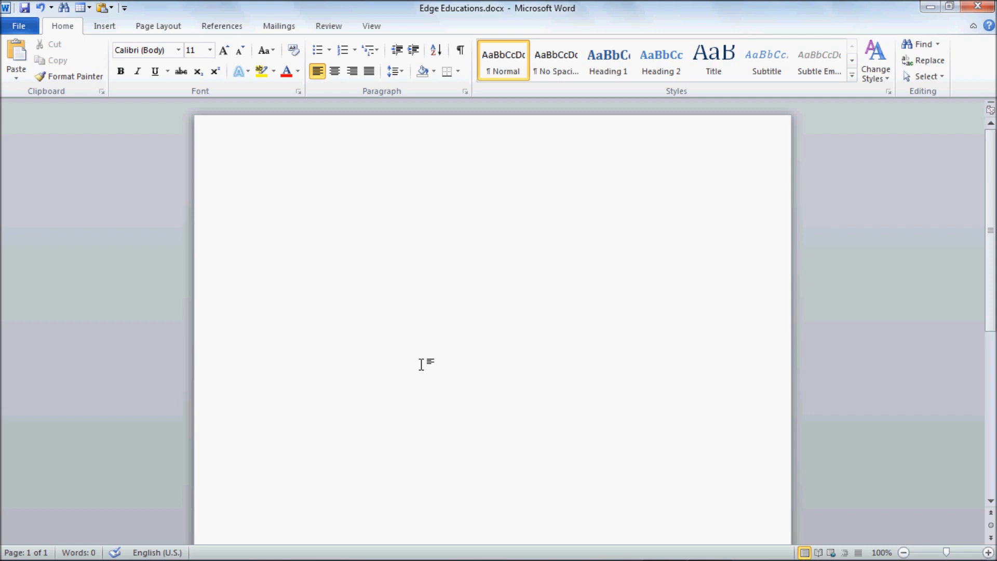
Generate one paragraph of sample text in the empty document with =rand(1) and start a new line below it.
{"action": "type", "text": "=rand"}
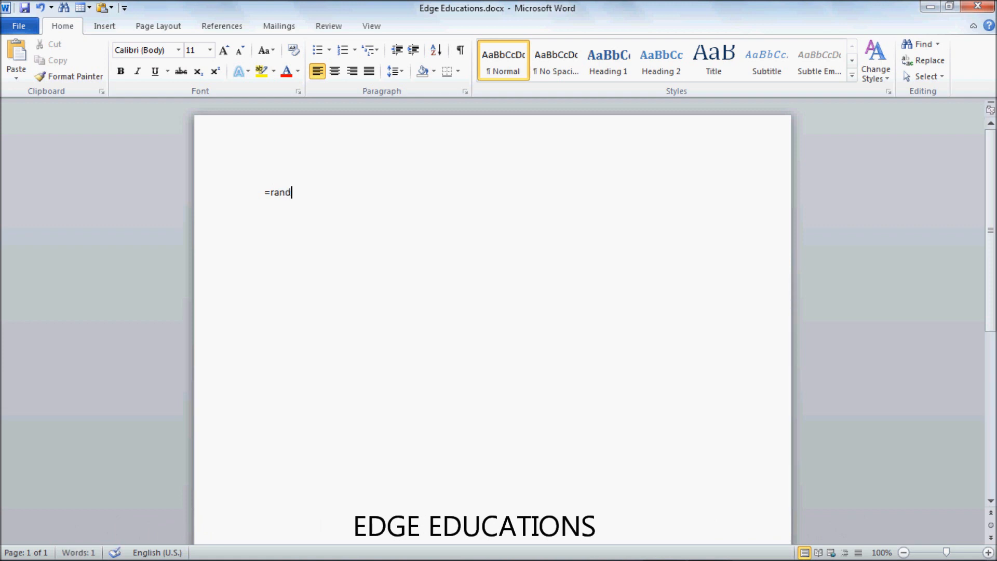
{"action": "type", "text": "()"}
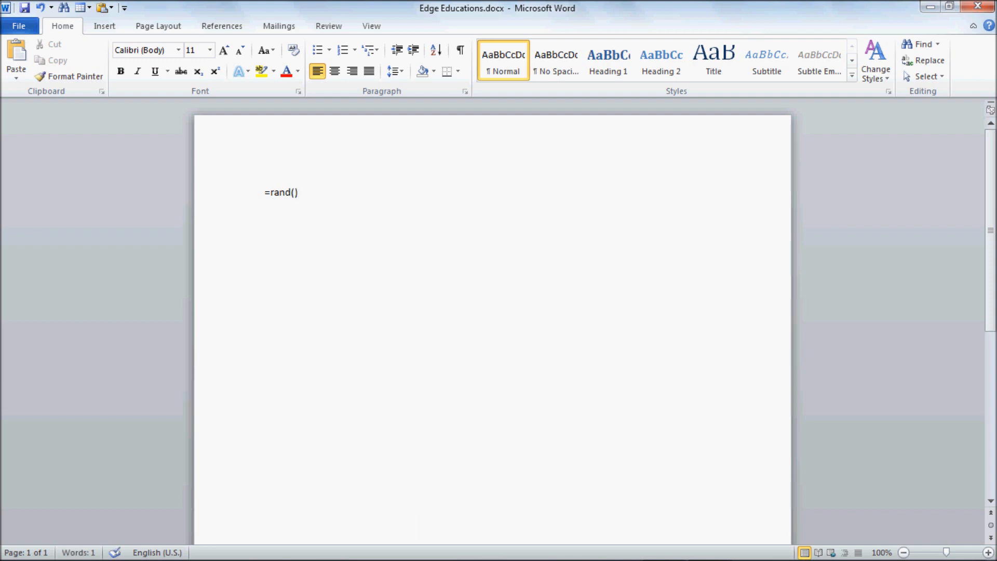
{"action": "key", "text": "Left"}
{"action": "type", "text": "1"}
{"action": "key", "text": "Return"}
{"action": "key", "text": "BackSpace"}
{"action": "key", "text": "End"}
{"action": "key", "text": "Return"}
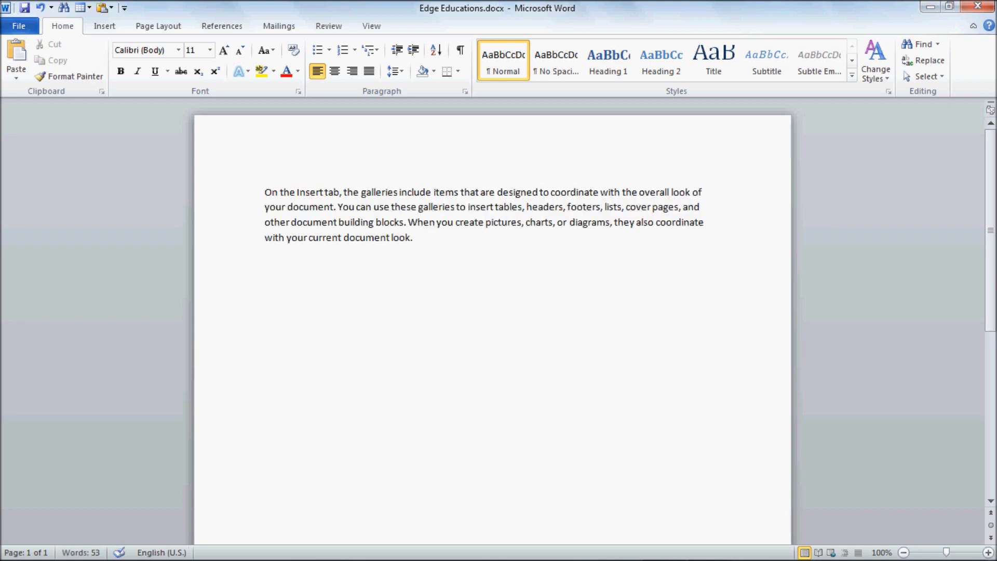
Generate four more sample paragraphs with =rand(4), and delete everything after the first paragraph.
{"action": "type", "text": "=rand(4)"}
{"action": "key", "text": "Return"}
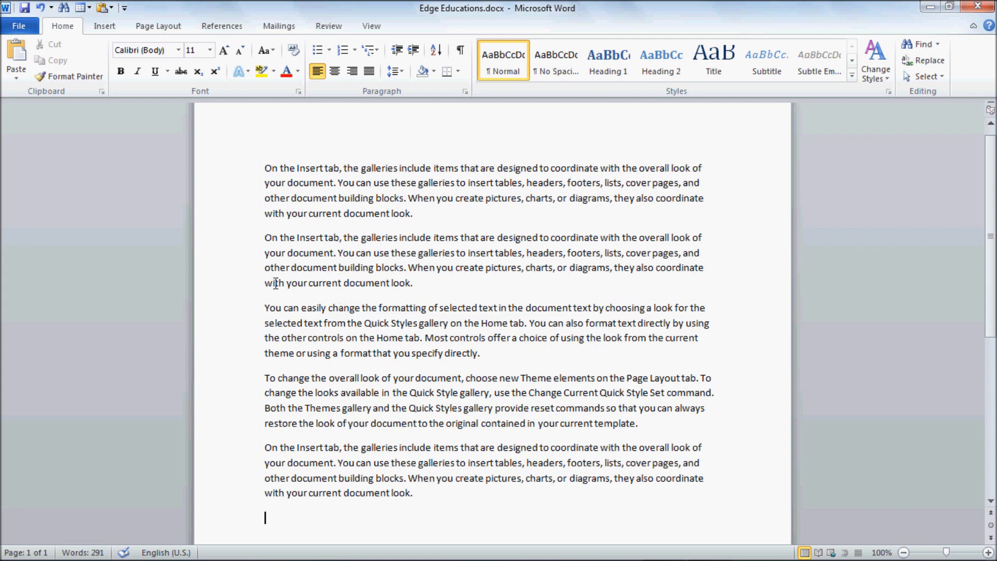
{"action": "key", "text": "alt+h"}
{"action": "key", "text": "v"}
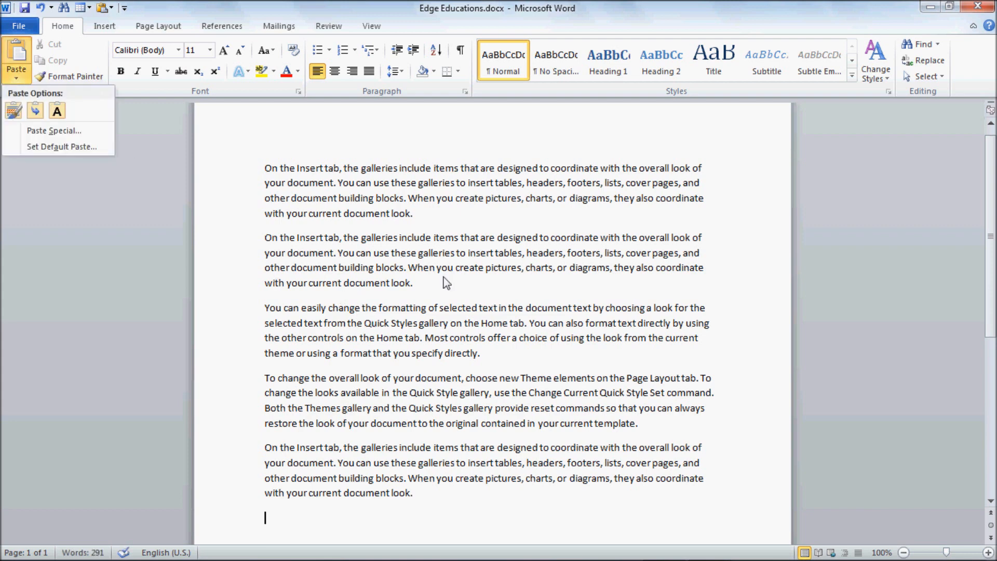
{"action": "key", "text": "Escape"}
{"action": "left_click_drag", "start_coordinate": [415, 214], "coordinate": [547, 523]}
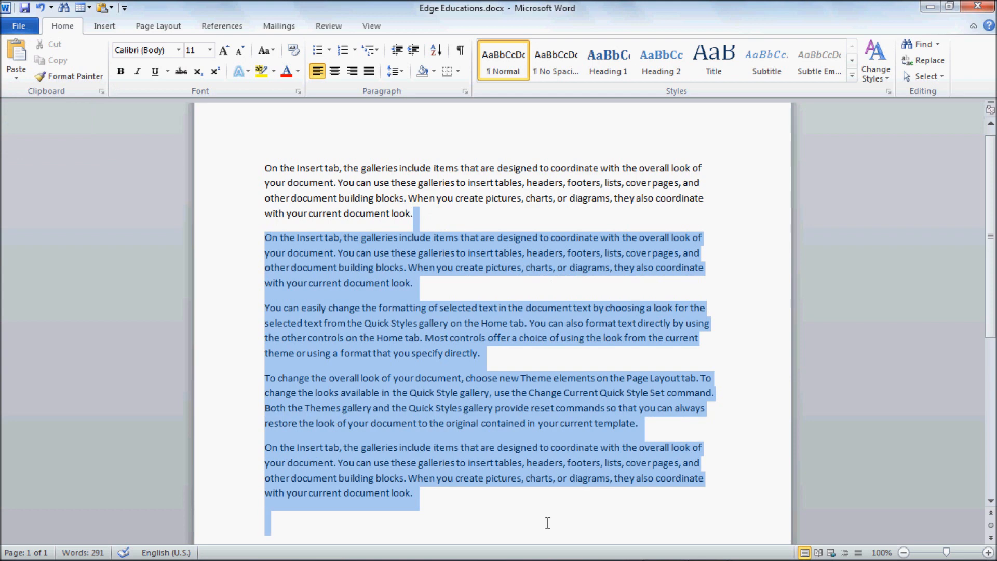
{"action": "key", "text": "Delete"}
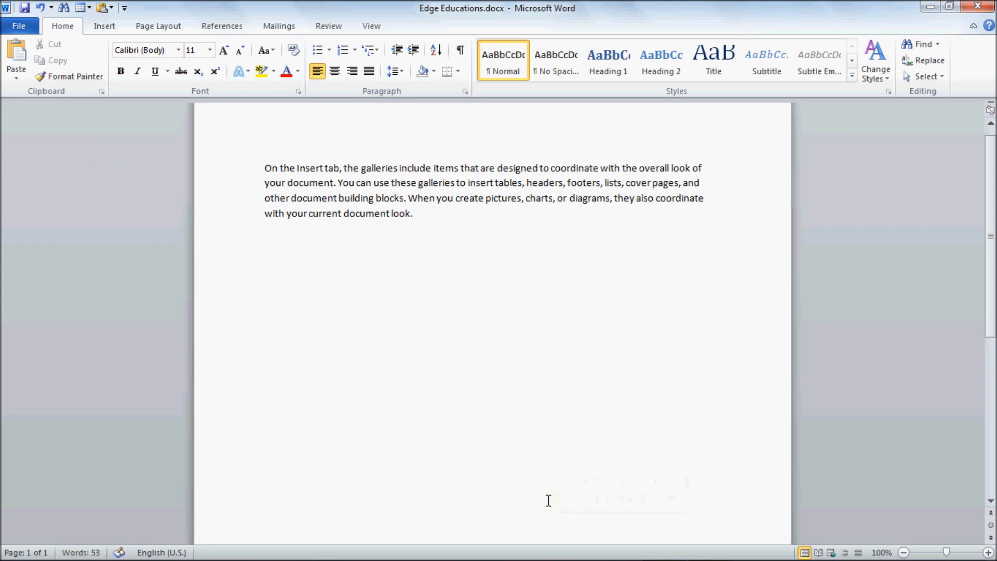
Examine the Paste Special formats from Microsoft Word Document Object through HTML Format, and leave the dialog without pasting.
{"action": "left_click", "coordinate": [20, 77]}
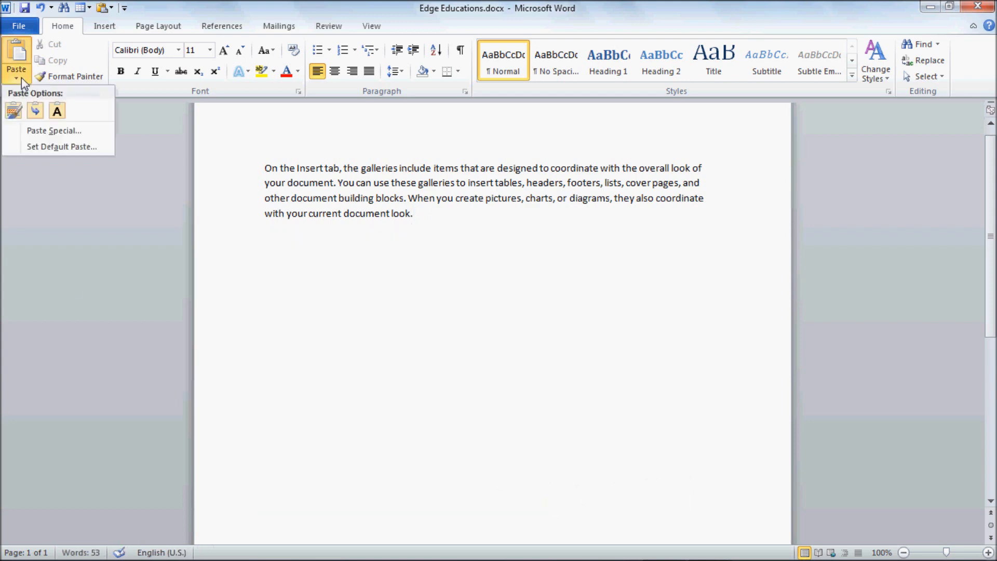
{"action": "left_click", "coordinate": [38, 132]}
{"action": "left_click_drag", "start_coordinate": [560, 156], "coordinate": [747, 177]}
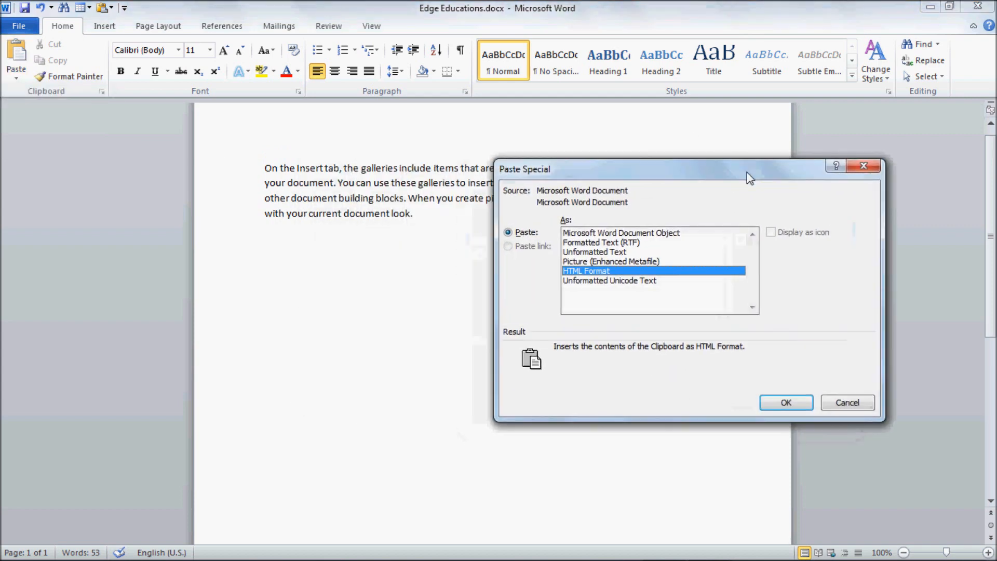
{"action": "left_click", "coordinate": [626, 235]}
{"action": "left_click", "coordinate": [614, 244]}
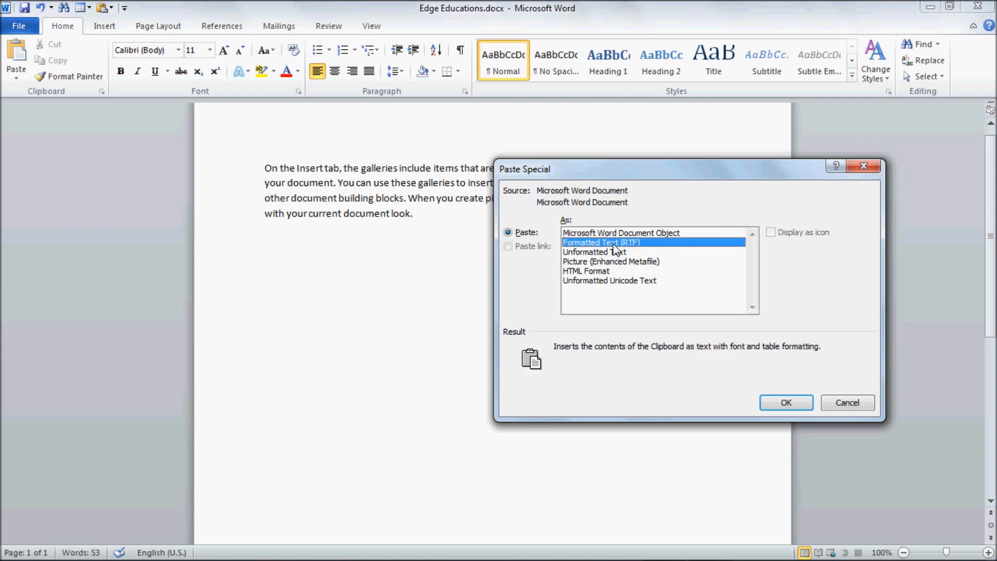
{"action": "left_click", "coordinate": [610, 251]}
{"action": "left_click", "coordinate": [611, 260]}
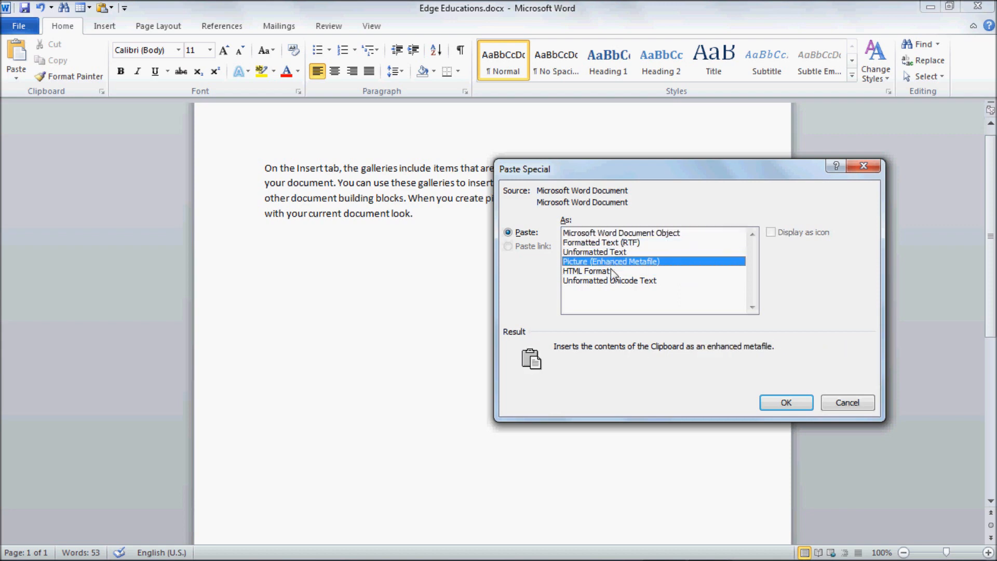
{"action": "left_click", "coordinate": [610, 270]}
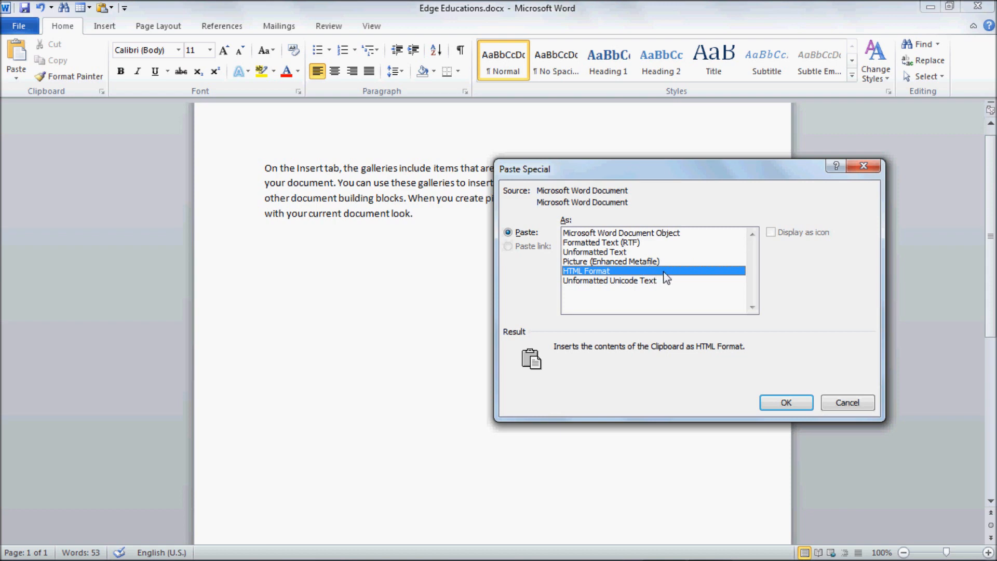
{"action": "left_click", "coordinate": [864, 402]}
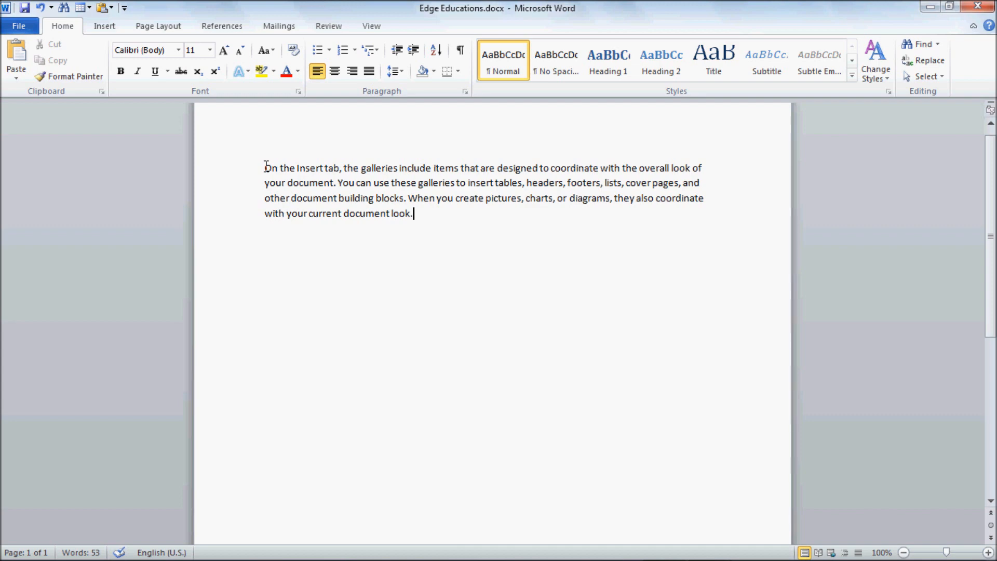
Copy the whole sample paragraph and add two new lines below it.
{"action": "left_click_drag", "start_coordinate": [267, 166], "coordinate": [414, 218]}
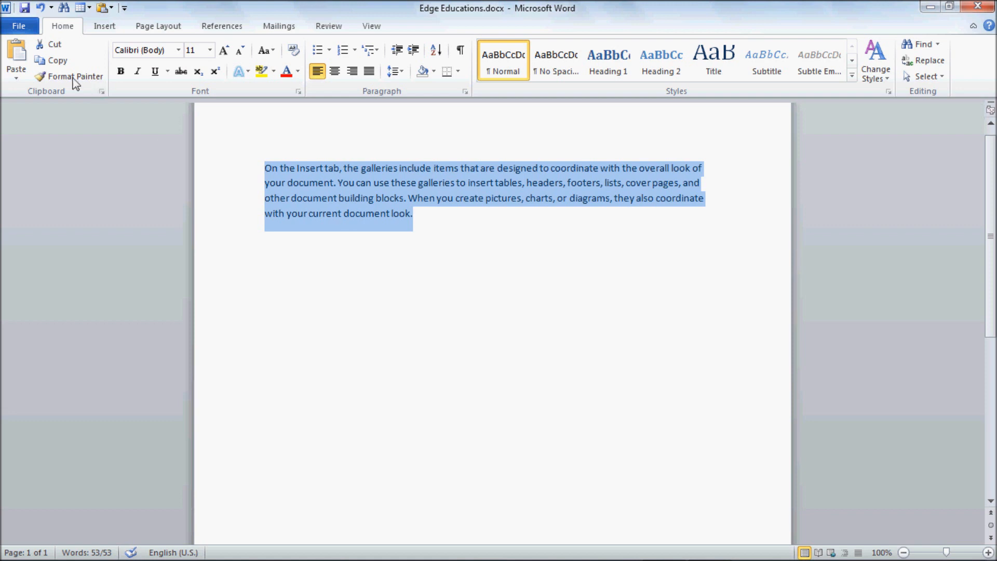
{"action": "left_click", "coordinate": [52, 60]}
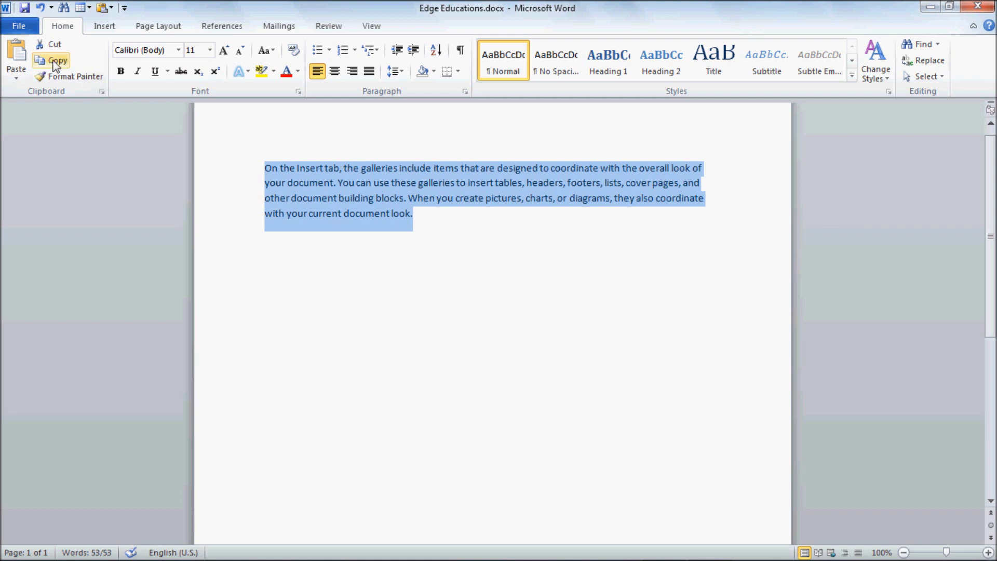
{"action": "left_click", "coordinate": [426, 216]}
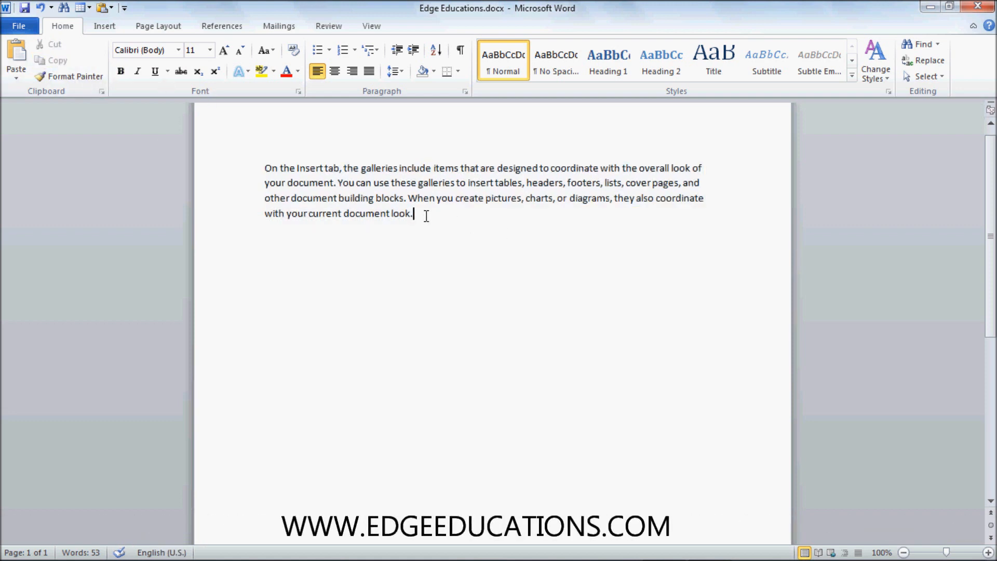
{"action": "key", "text": "Return"}
{"action": "key", "text": "Return"}
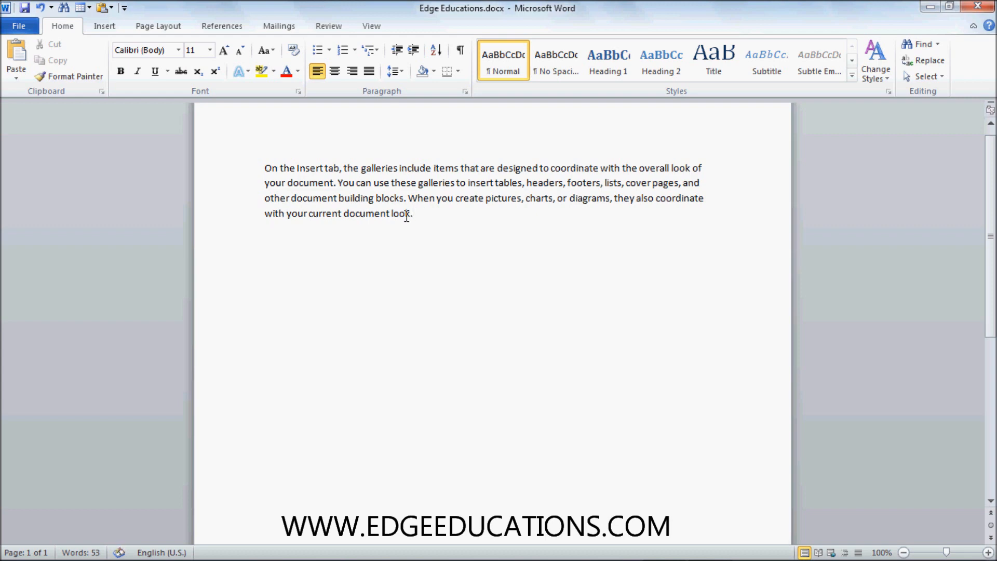
Paste the copied paragraph below the original as a Microsoft Word Document Object displayed as an icon, using Paste Special.
{"action": "left_click", "coordinate": [16, 79]}
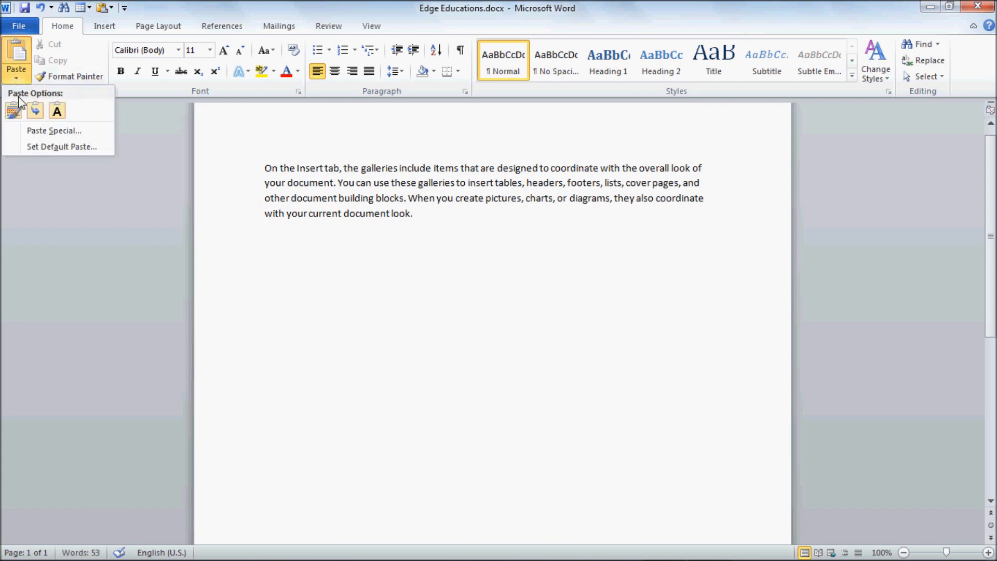
{"action": "left_click", "coordinate": [32, 138]}
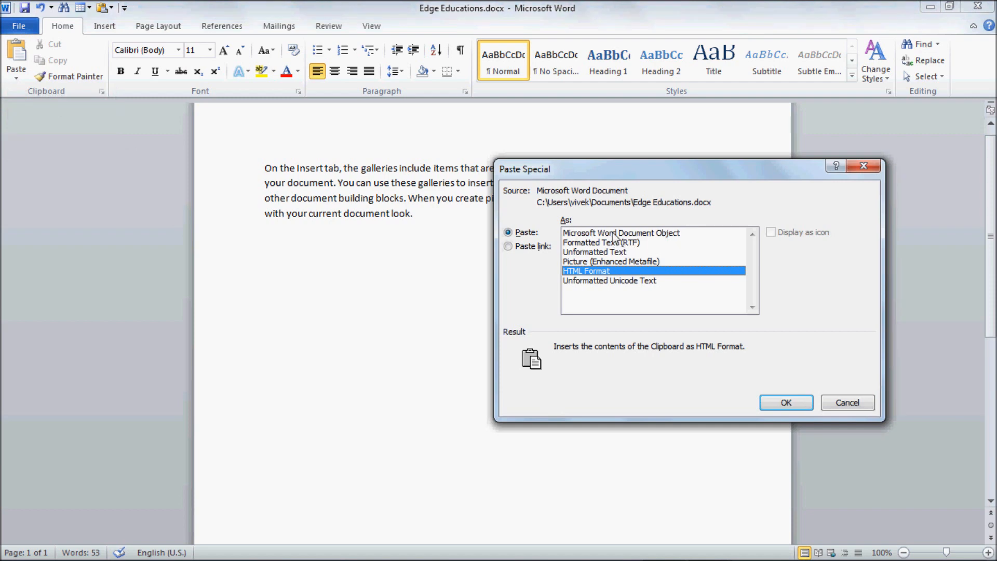
{"action": "left_click", "coordinate": [614, 235]}
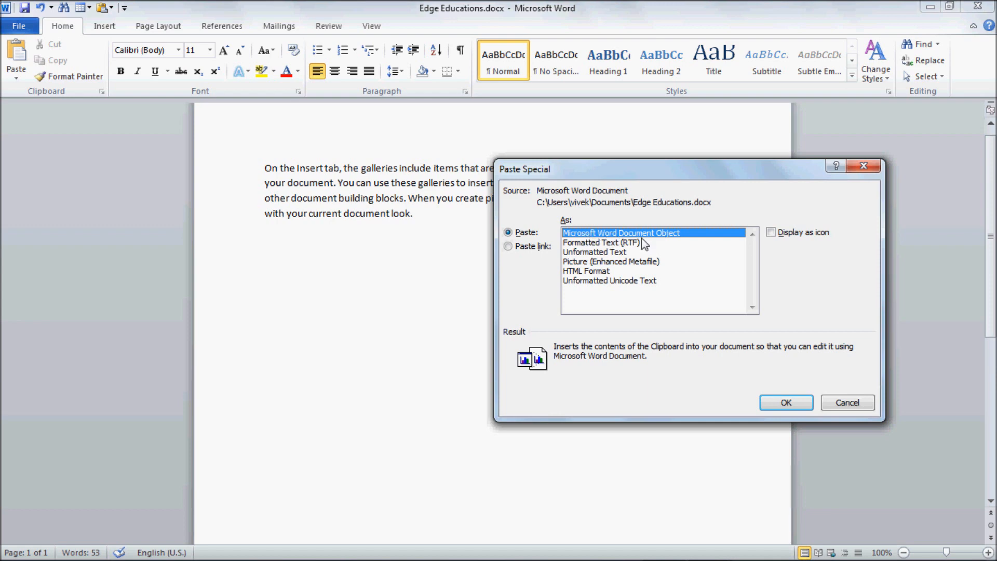
{"action": "left_click", "coordinate": [771, 233]}
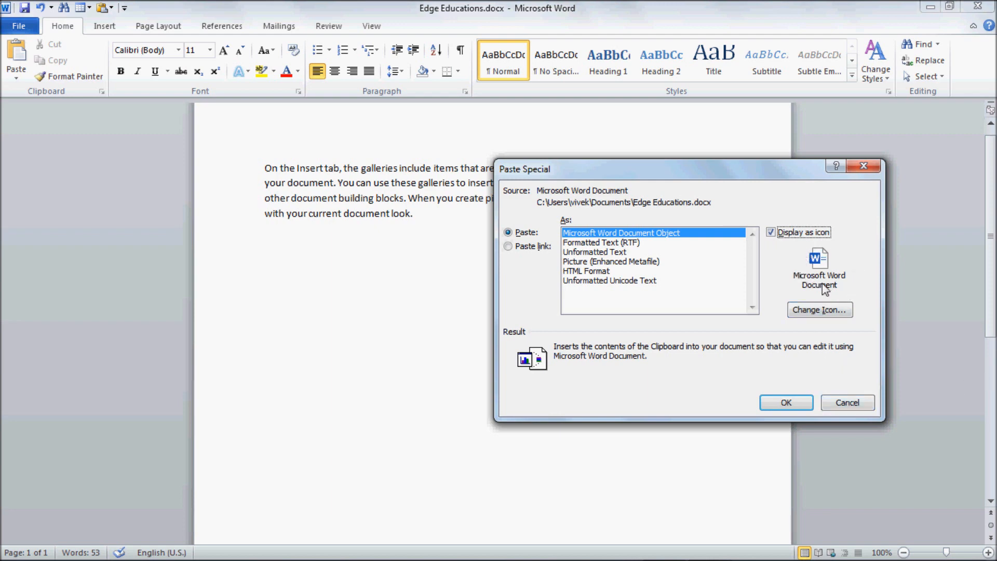
{"action": "left_click", "coordinate": [800, 402]}
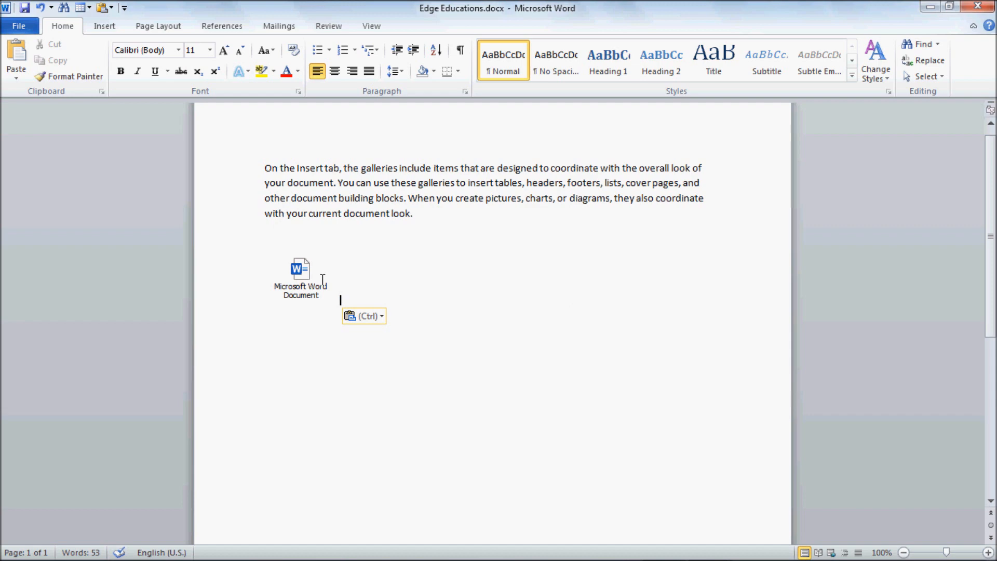
Open the embedded Word document from its icon to view its text, and return to Edge Educations.docx.
{"action": "left_click_drag", "start_coordinate": [265, 167], "coordinate": [452, 216]}
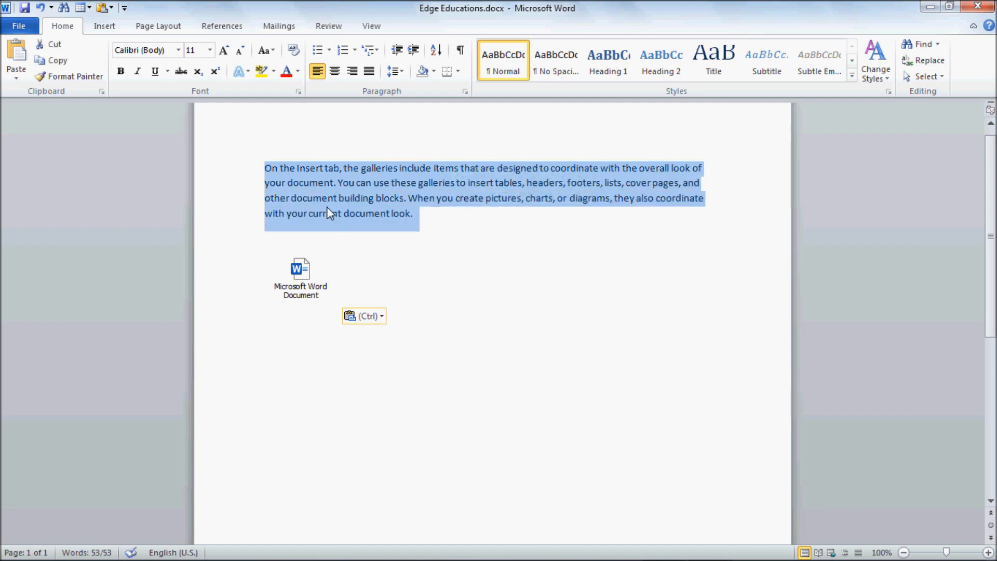
{"action": "left_click", "coordinate": [281, 324]}
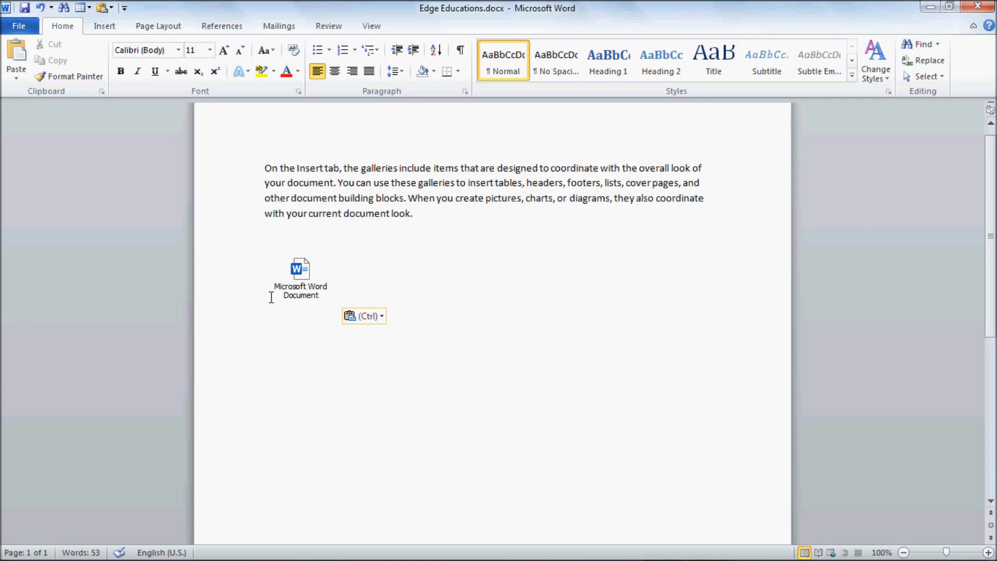
{"action": "double_click", "coordinate": [306, 286]}
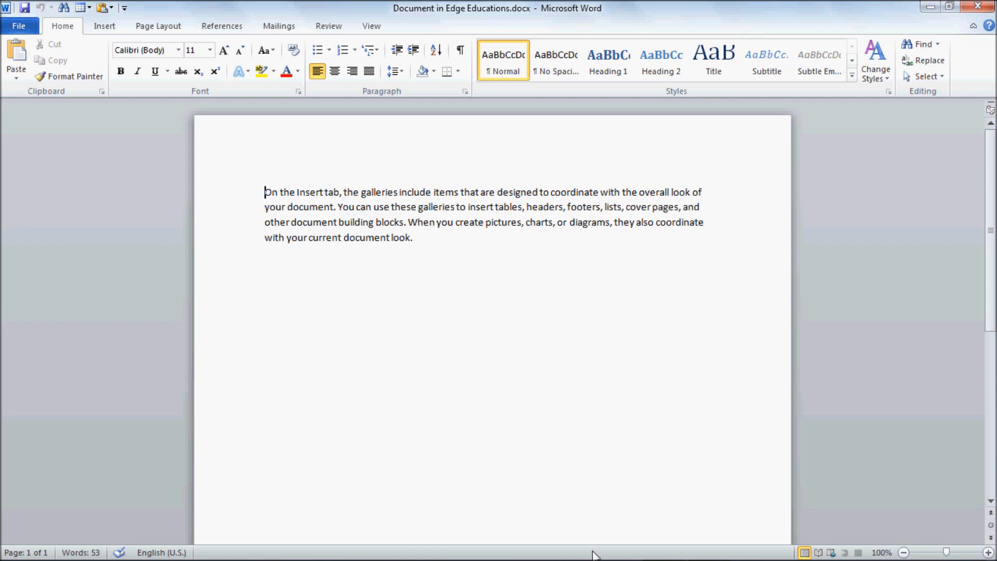
{"action": "mouse_move", "coordinate": [707, 546]}
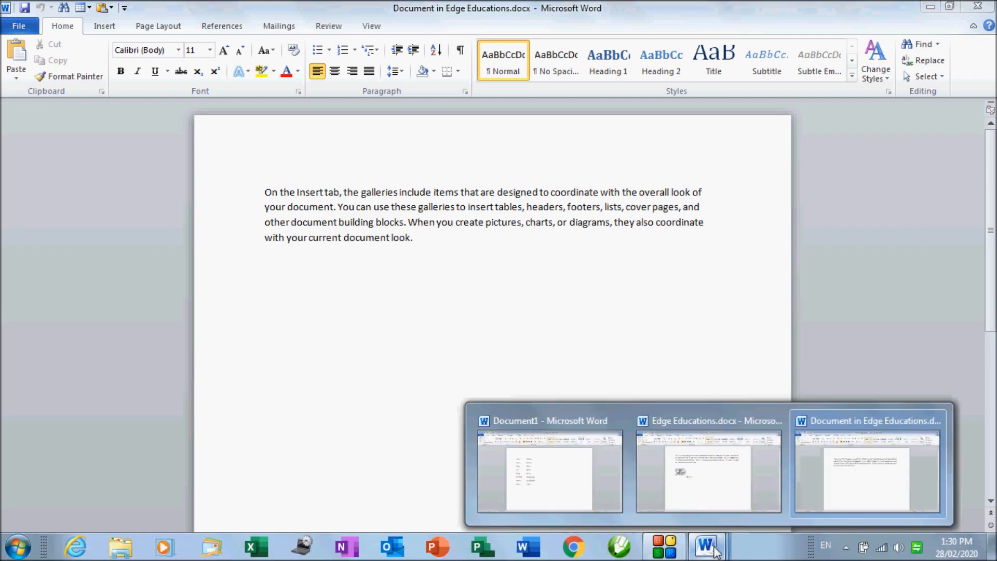
{"action": "left_click", "coordinate": [706, 463]}
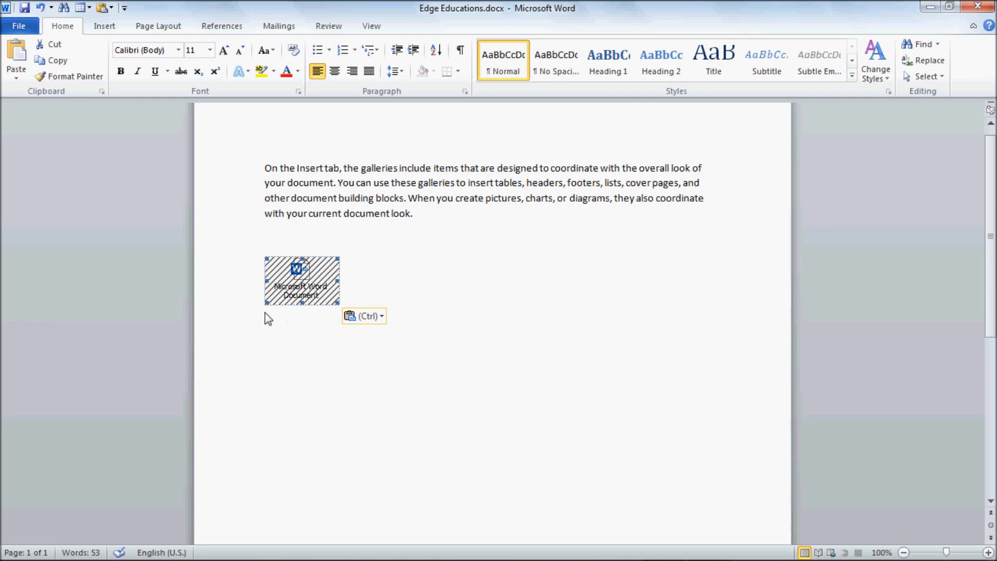
{"action": "left_click", "coordinate": [292, 329]}
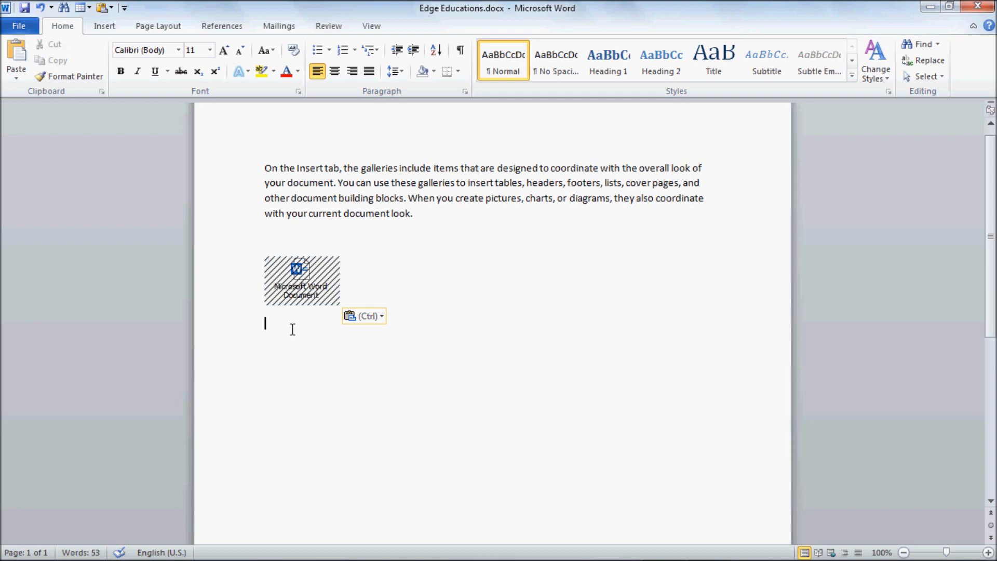
{"action": "left_click", "coordinate": [24, 76]}
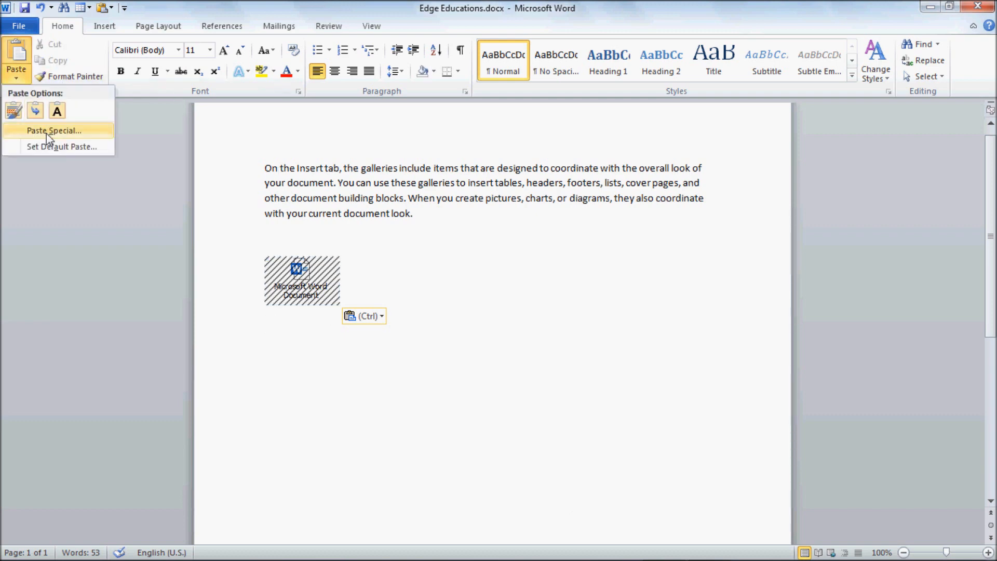
{"action": "left_click", "coordinate": [46, 130]}
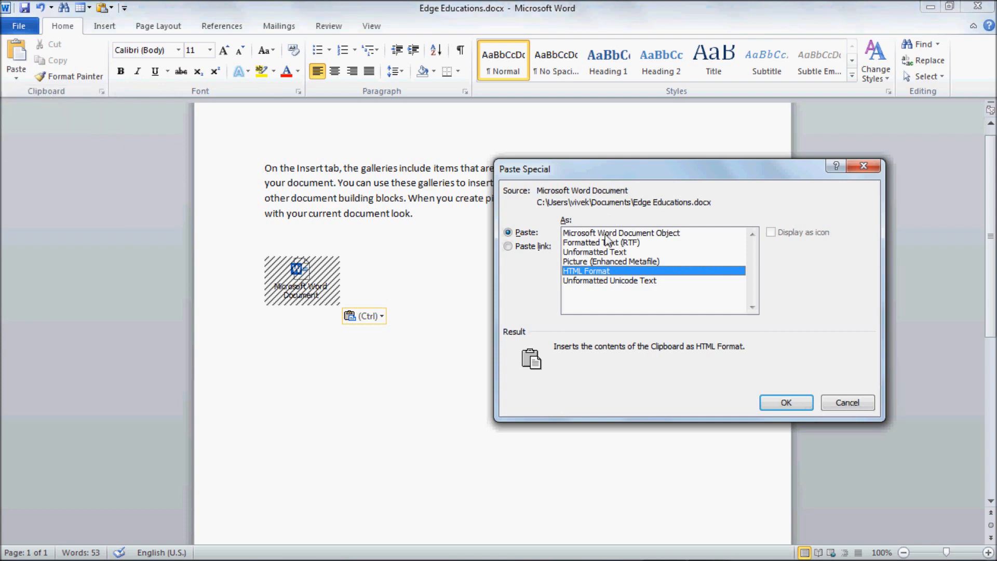
{"action": "left_click", "coordinate": [846, 403]}
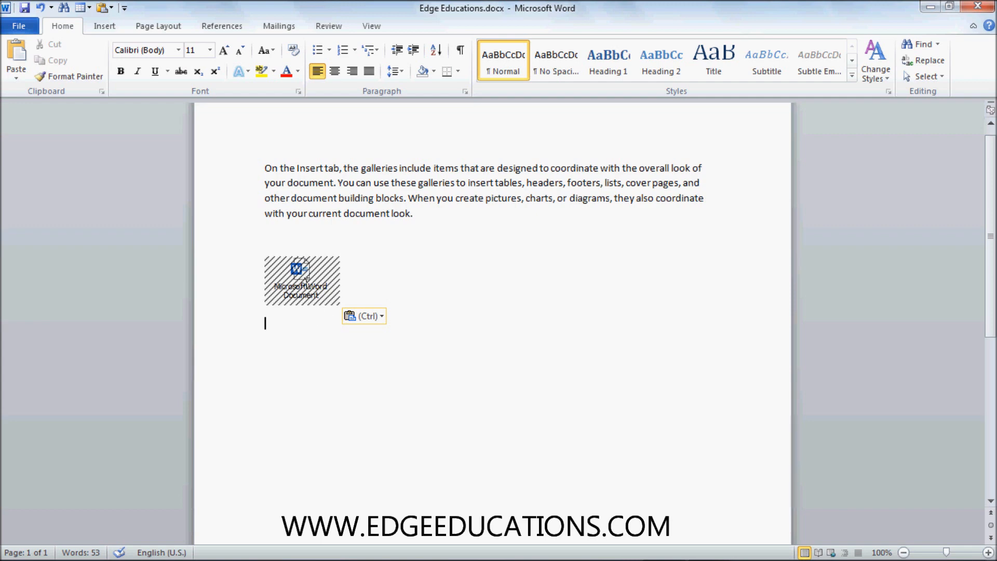
View the already open embedded document's window again and go back to the Edge Educations.docx window.
{"action": "mouse_move", "coordinate": [715, 560]}
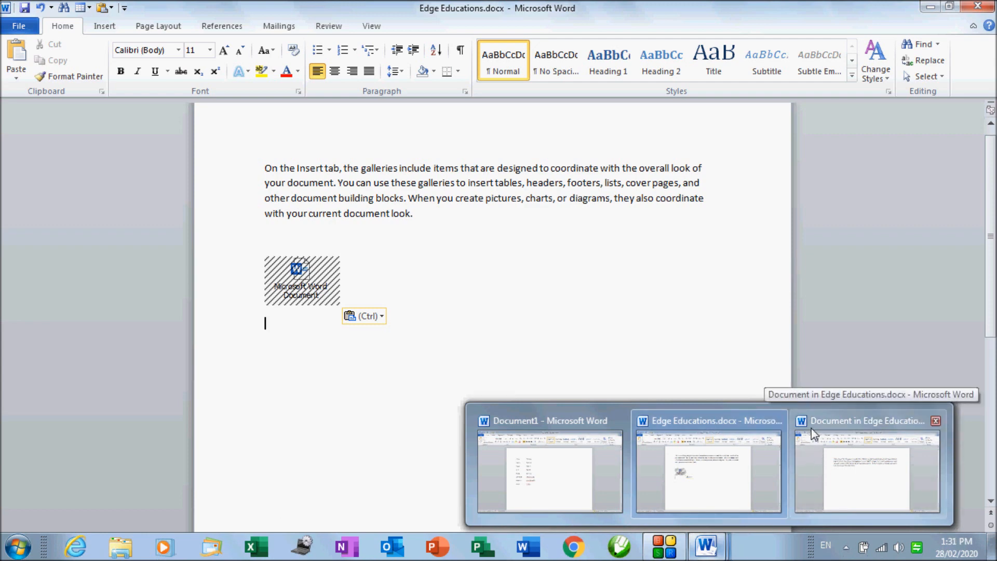
{"action": "left_click", "coordinate": [820, 461]}
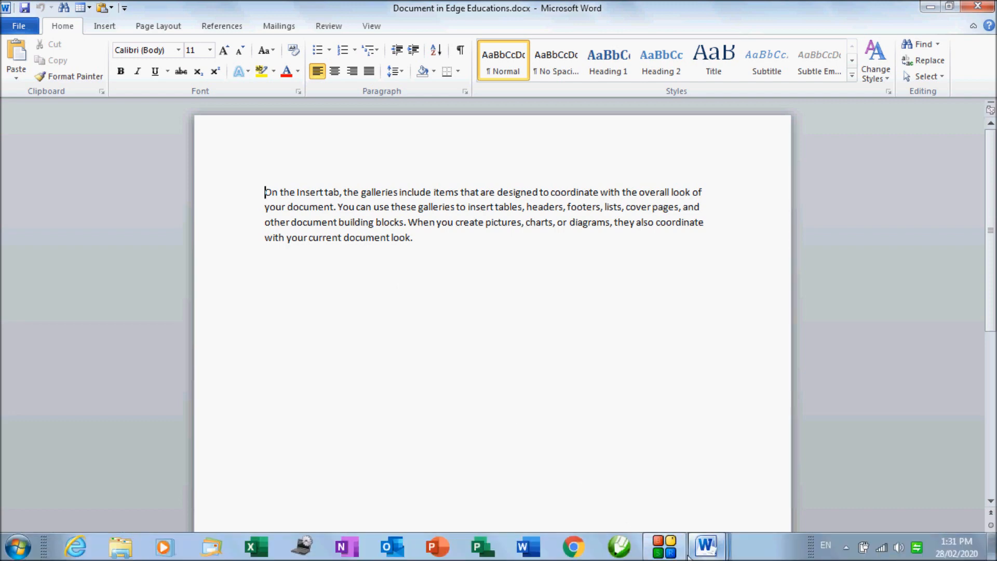
{"action": "left_click", "coordinate": [696, 555]}
{"action": "left_click", "coordinate": [708, 489]}
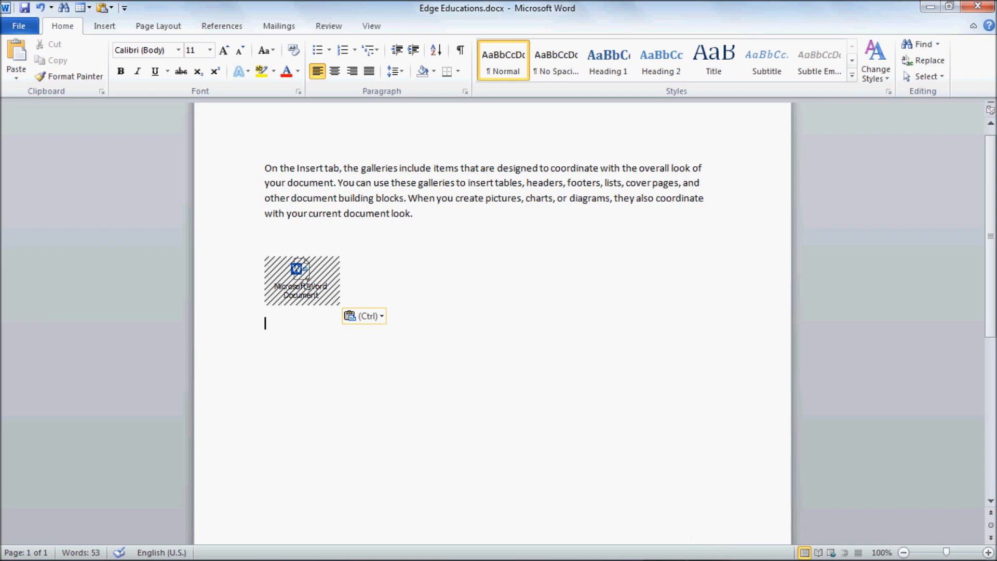
Delete the embedded Word document icon below the paragraph.
{"action": "left_click", "coordinate": [13, 78]}
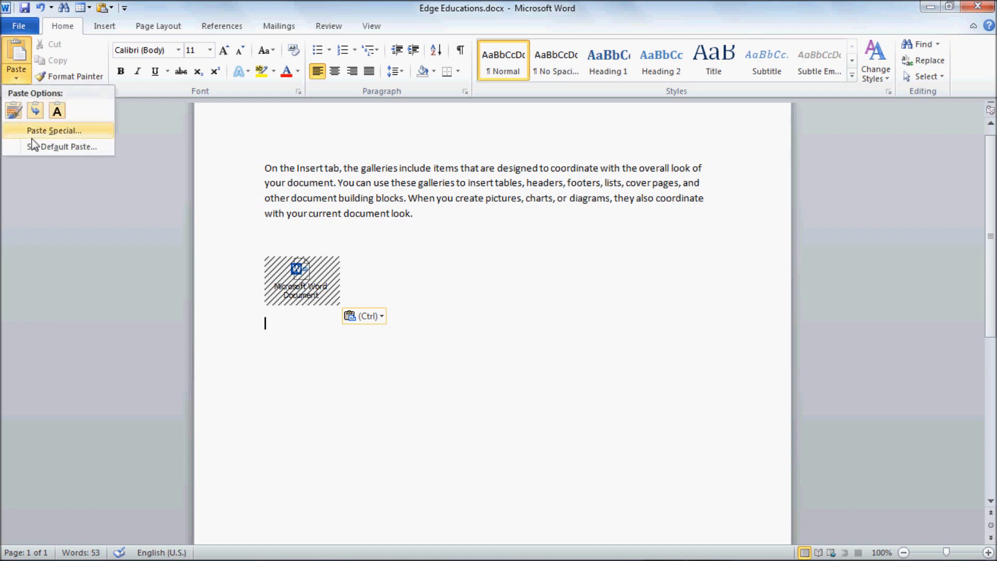
{"action": "left_click", "coordinate": [366, 278]}
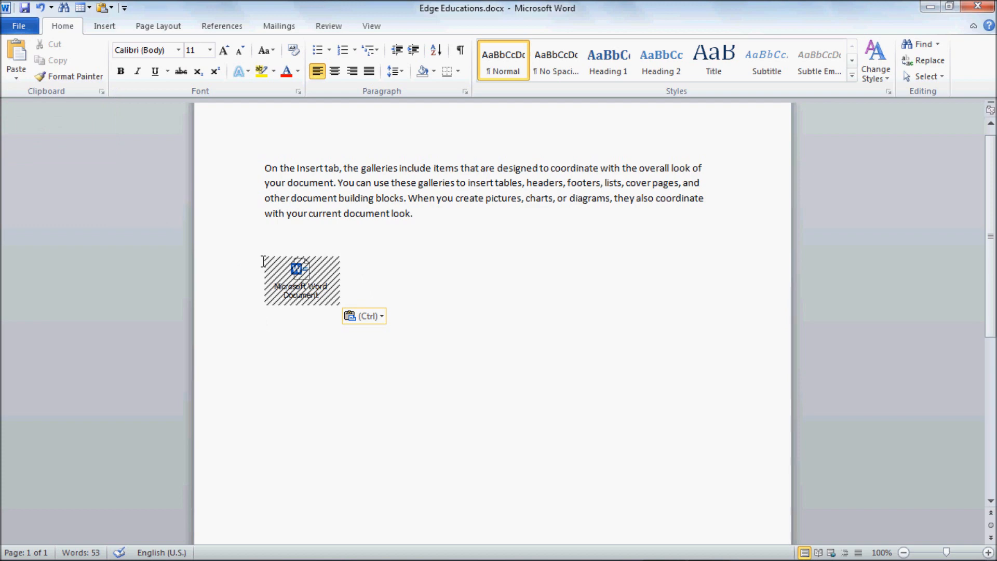
{"action": "left_click", "coordinate": [322, 301]}
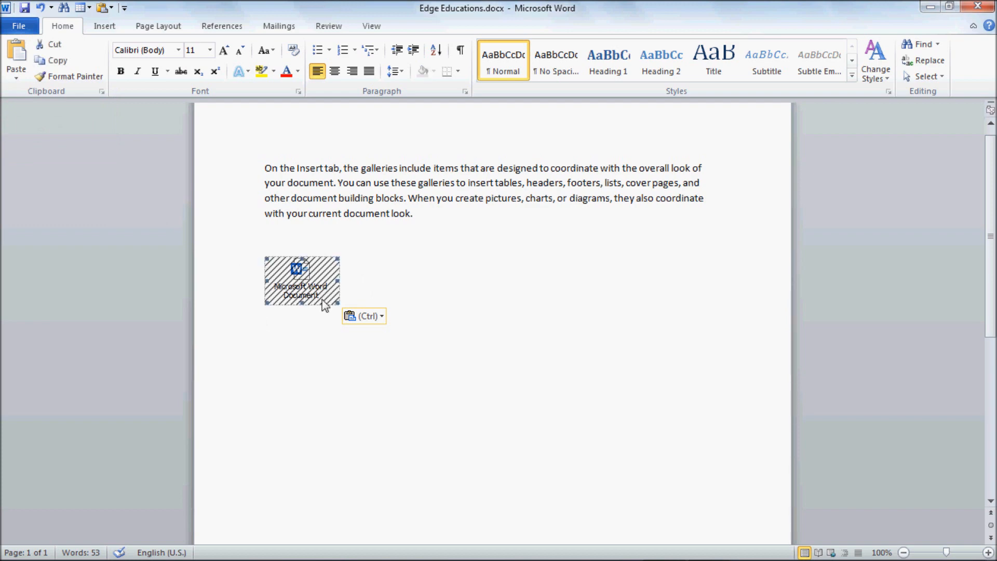
{"action": "key", "text": "Delete"}
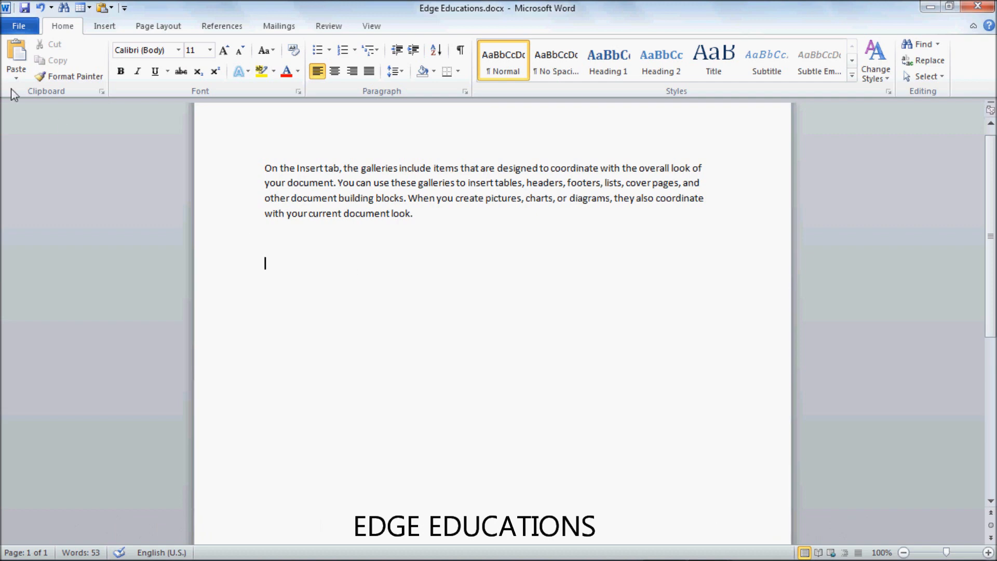
{"action": "left_click", "coordinate": [16, 75]}
{"action": "left_click", "coordinate": [39, 131]}
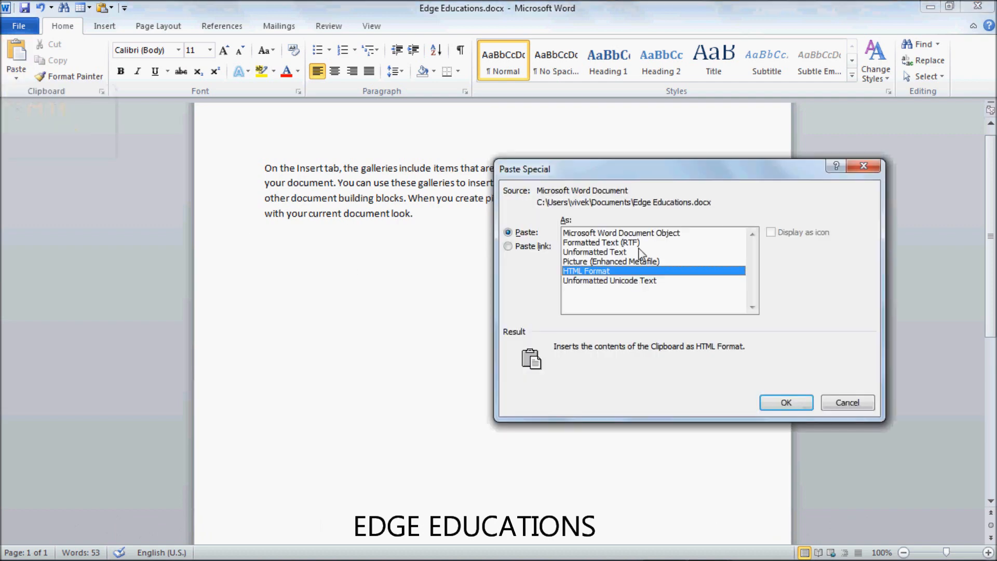
{"action": "left_click", "coordinate": [847, 404]}
Format the paragraph's first sentence, ending in "your document.", in red and bold.
{"action": "left_click_drag", "start_coordinate": [263, 170], "coordinate": [339, 187]}
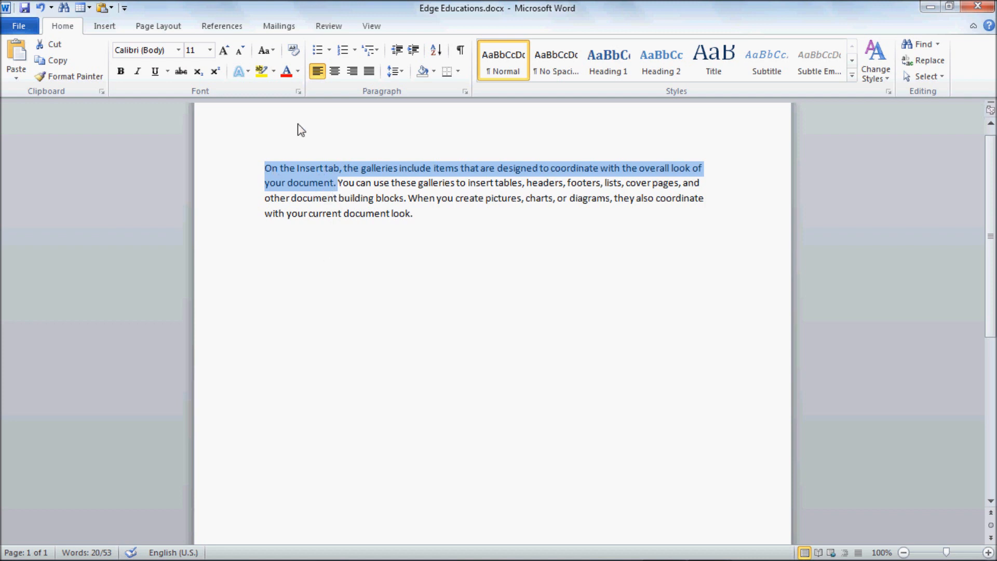
{"action": "left_click", "coordinate": [286, 78]}
{"action": "left_click", "coordinate": [121, 71]}
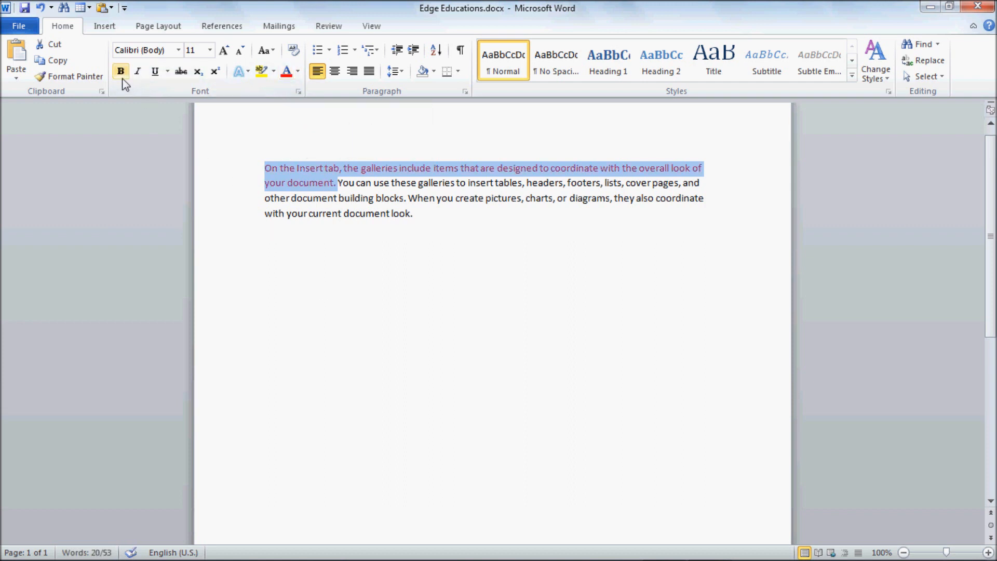
Copy the red bold first sentence.
{"action": "right_click", "coordinate": [297, 184]}
{"action": "left_click", "coordinate": [324, 204]}
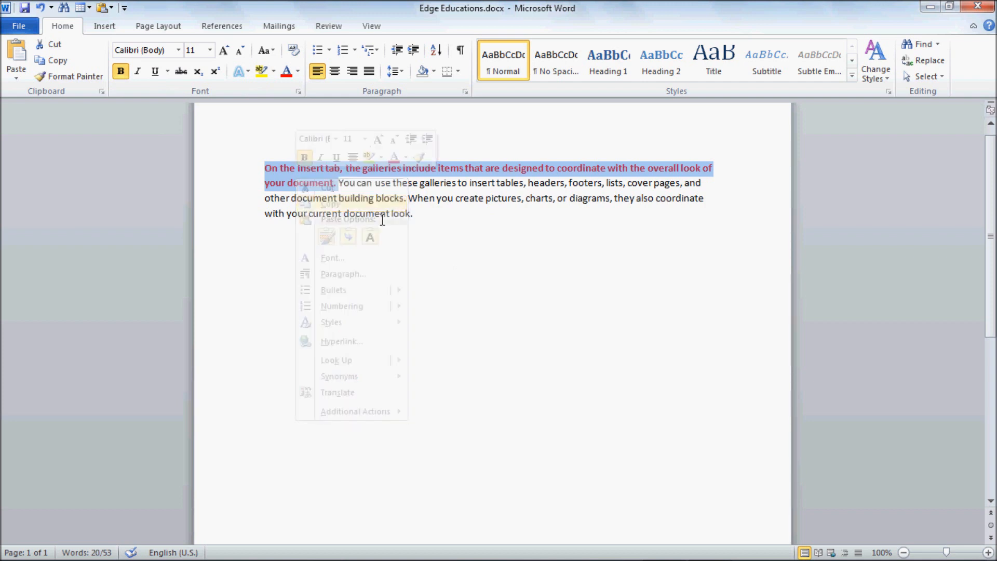
{"action": "right_click", "coordinate": [295, 176]}
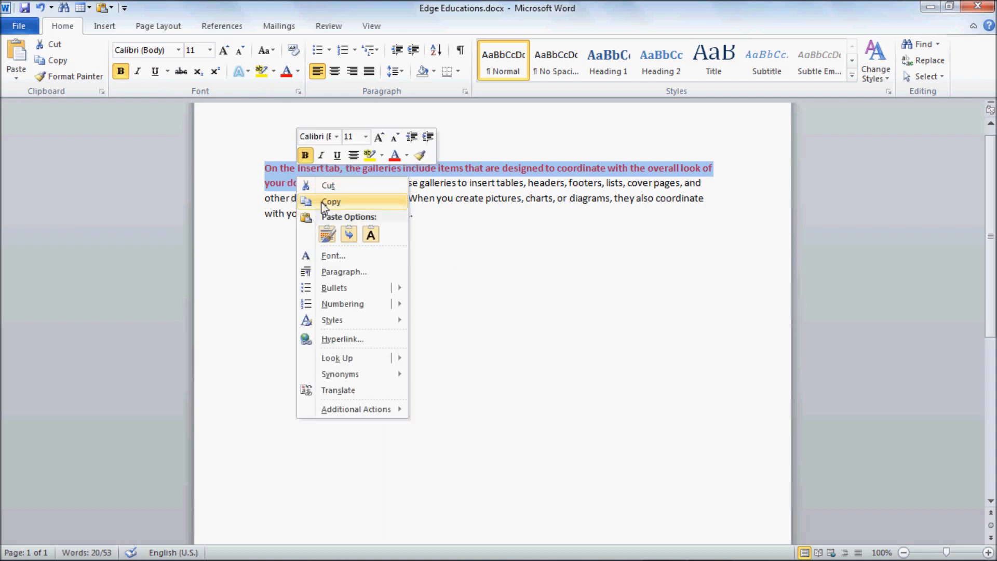
{"action": "left_click", "coordinate": [324, 203]}
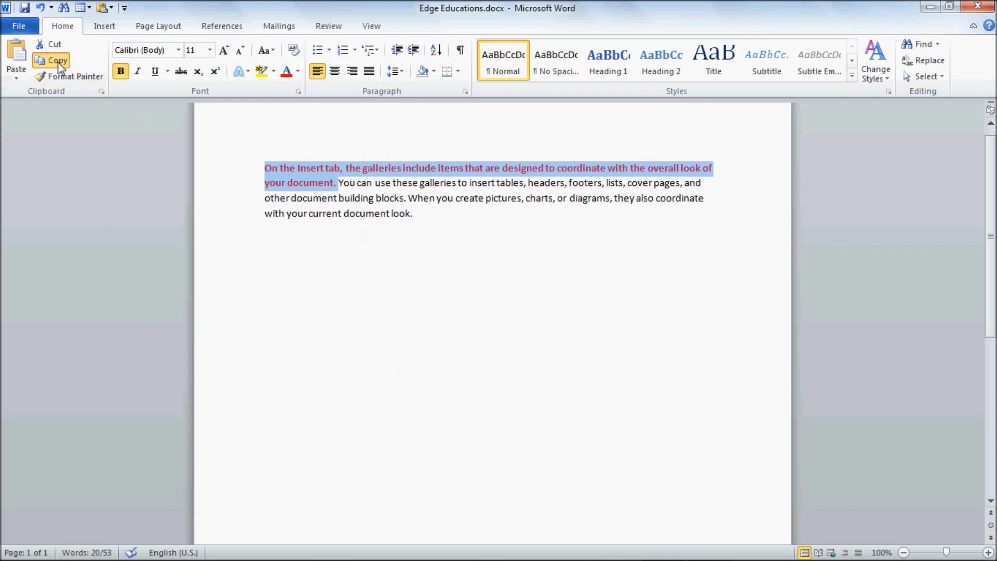
Paste the copied sentence on a new line below the paragraph as Formatted Text (RTF), using Paste Special.
{"action": "left_click", "coordinate": [417, 213]}
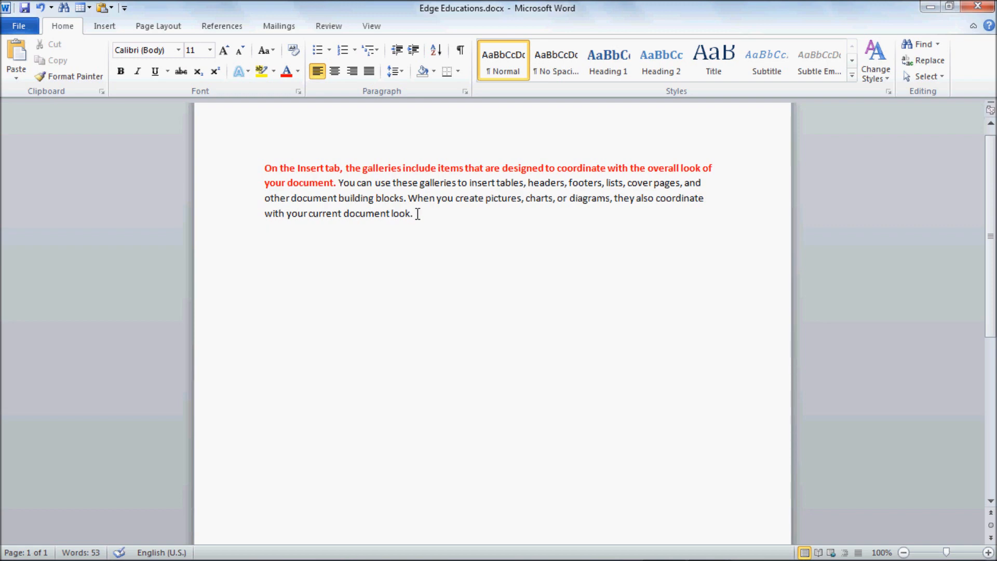
{"action": "left_click", "coordinate": [16, 74]}
{"action": "left_click", "coordinate": [23, 133]}
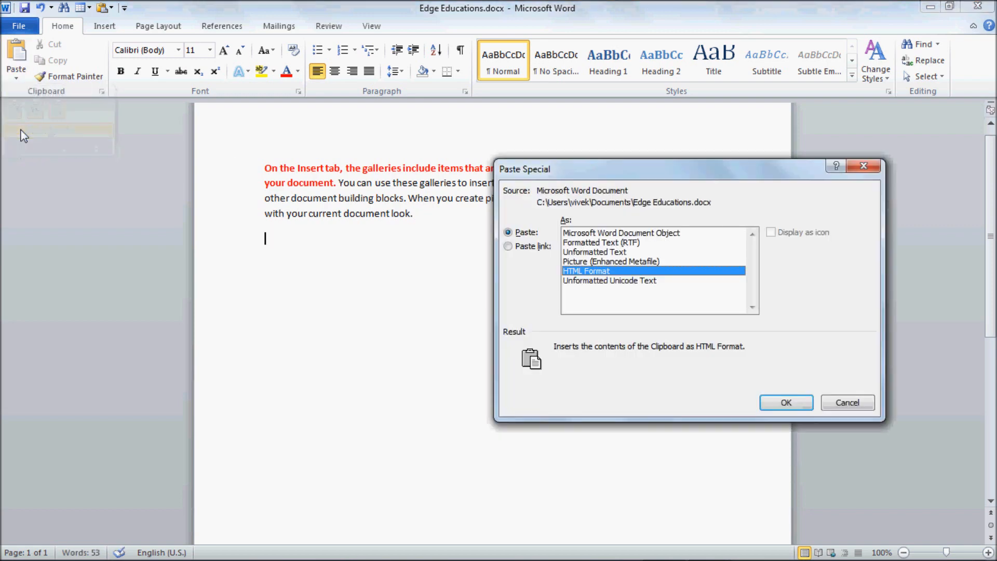
{"action": "left_click", "coordinate": [590, 243]}
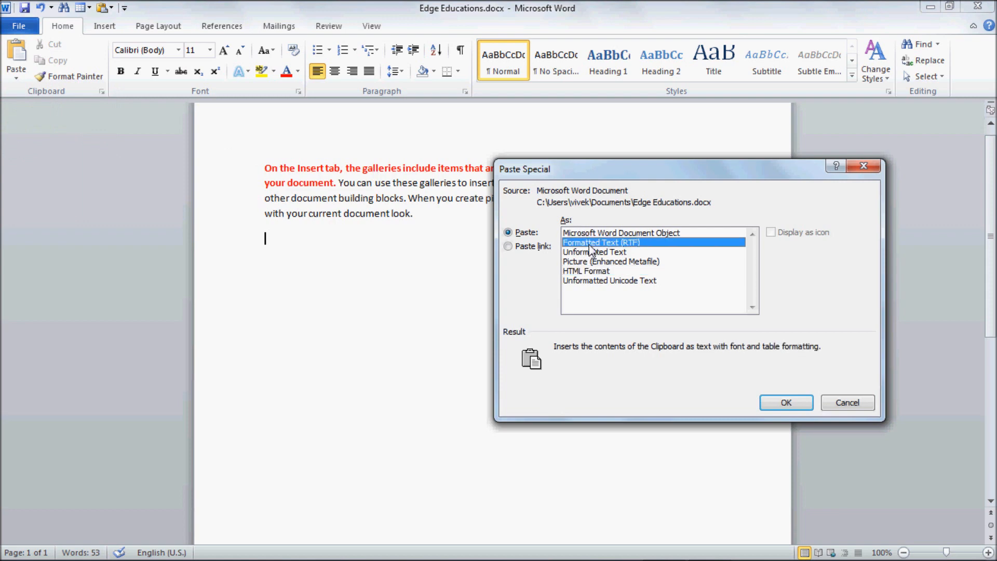
{"action": "left_click", "coordinate": [796, 407]}
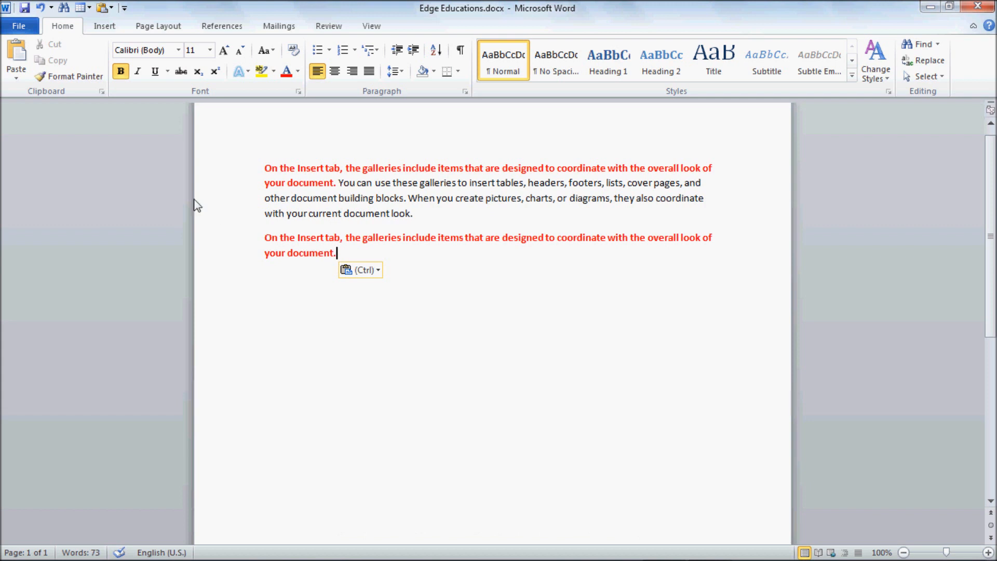
Add the text "This is edge educations" after the red sentence pasted below the paragraph.
{"action": "left_click", "coordinate": [14, 78]}
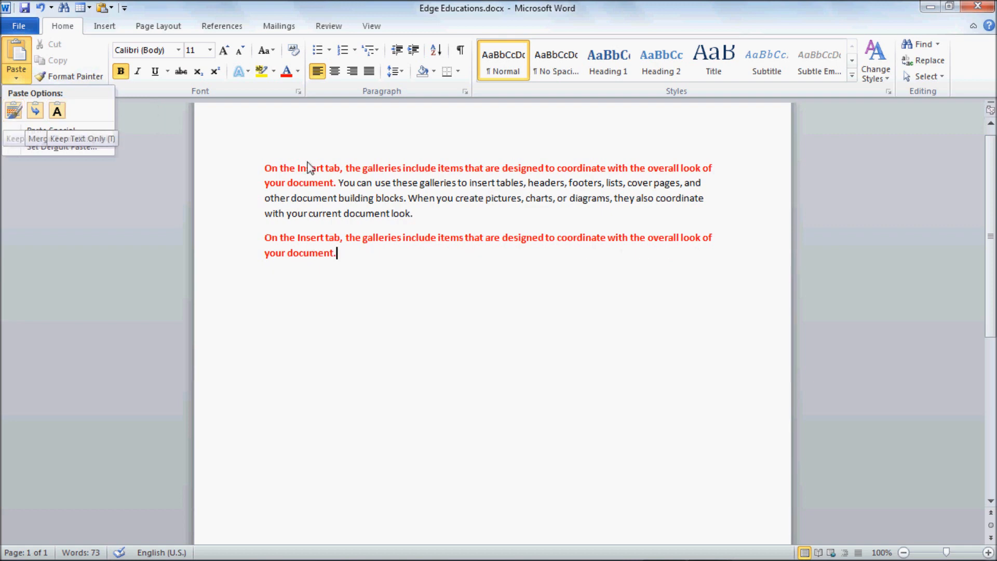
{"action": "left_click", "coordinate": [345, 253]}
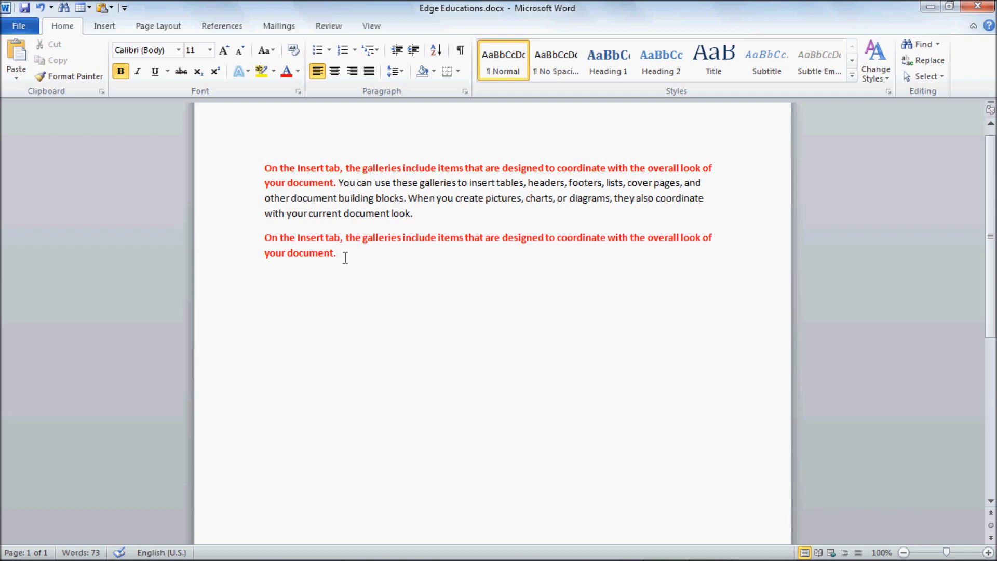
{"action": "type", "text": "This is edge educa"}
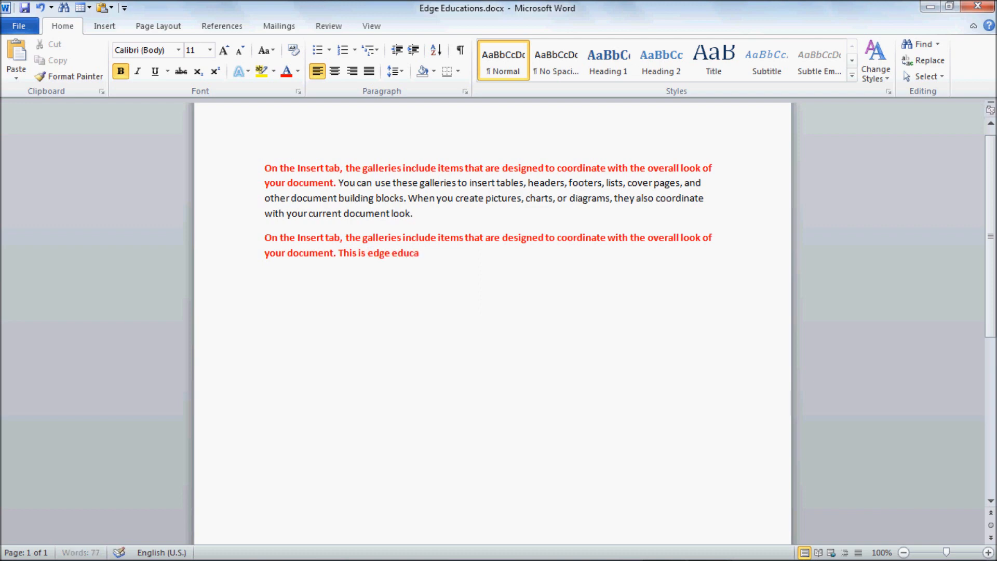
{"action": "type", "text": "tions"}
{"action": "left_click", "coordinate": [16, 77]}
{"action": "left_click", "coordinate": [37, 131]}
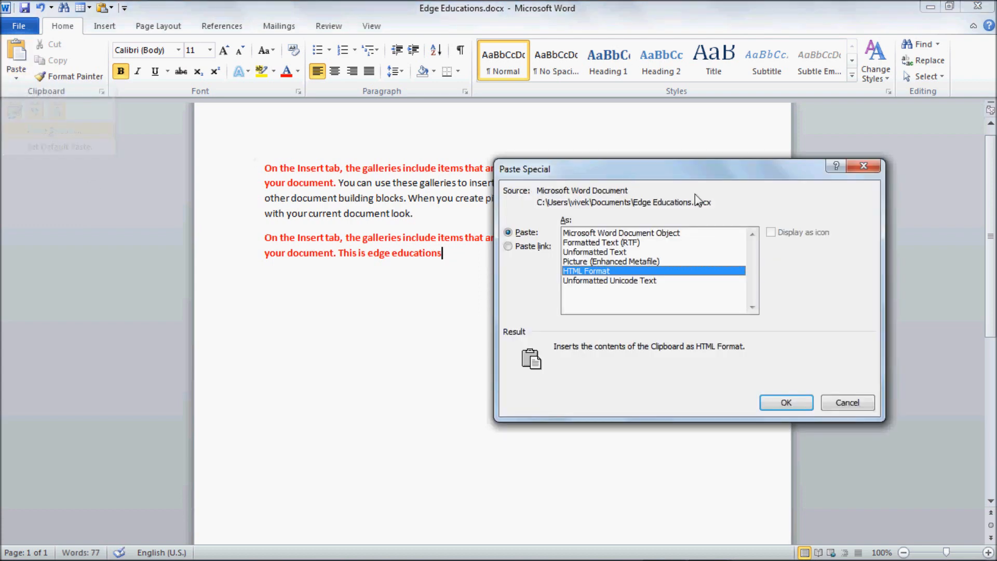
{"action": "left_click", "coordinate": [845, 403]}
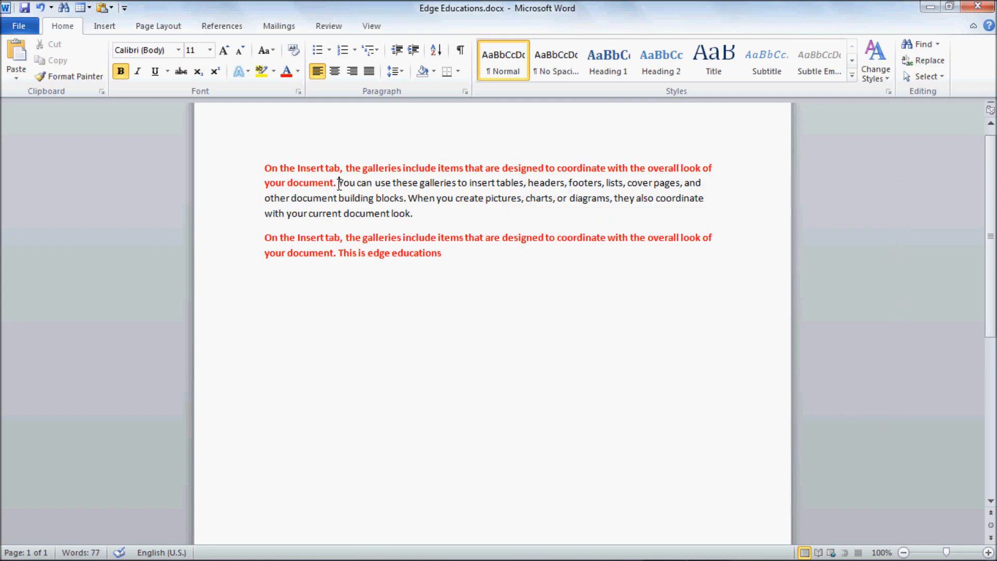
Delete the pasted red sentence with its added text, and copy the red bold first sentence of the paragraph.
{"action": "left_click_drag", "start_coordinate": [450, 253], "coordinate": [243, 240]}
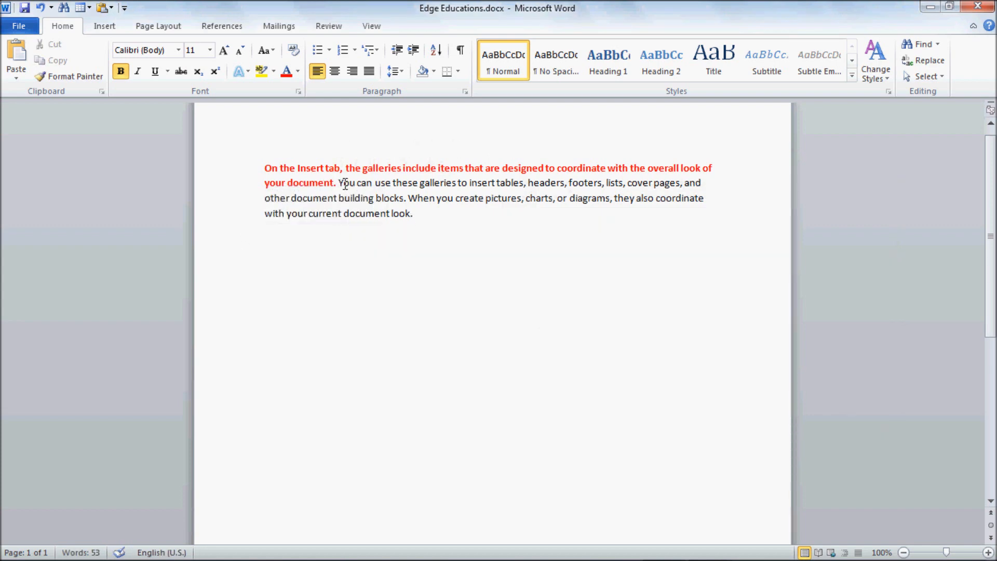
{"action": "left_click_drag", "start_coordinate": [338, 182], "coordinate": [276, 174]}
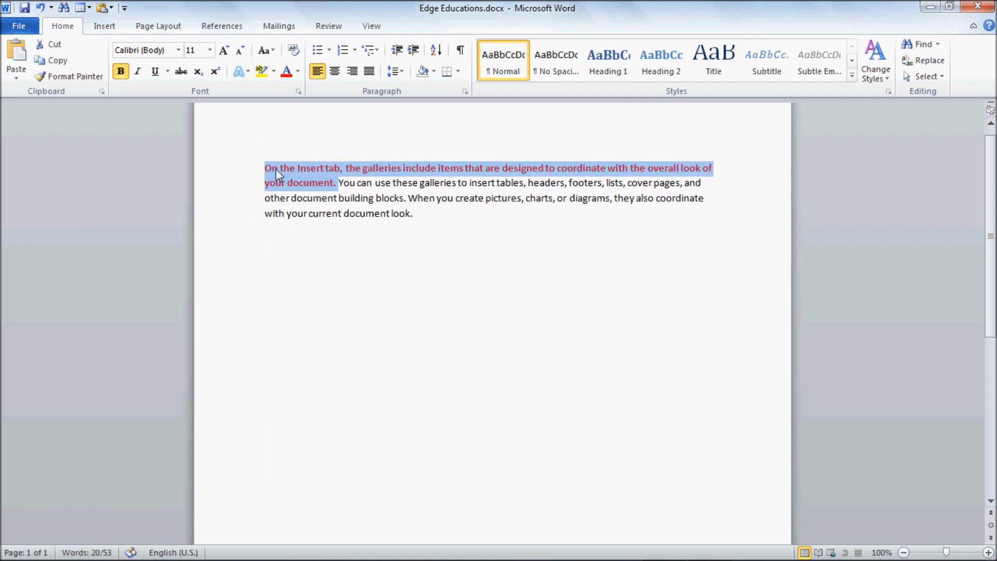
{"action": "right_click", "coordinate": [276, 171]}
{"action": "left_click", "coordinate": [292, 194]}
Paste the copied sentence on a new line below the paragraph as Unformatted Text, using Paste Special.
{"action": "left_click", "coordinate": [434, 214]}
{"action": "key", "text": "Return"}
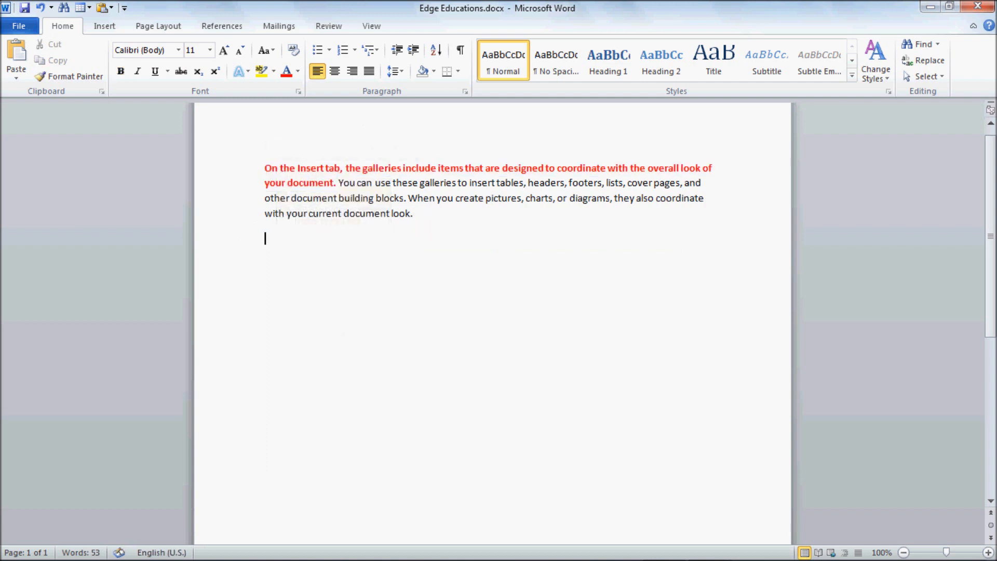
{"action": "left_click", "coordinate": [16, 78]}
{"action": "left_click", "coordinate": [52, 131]}
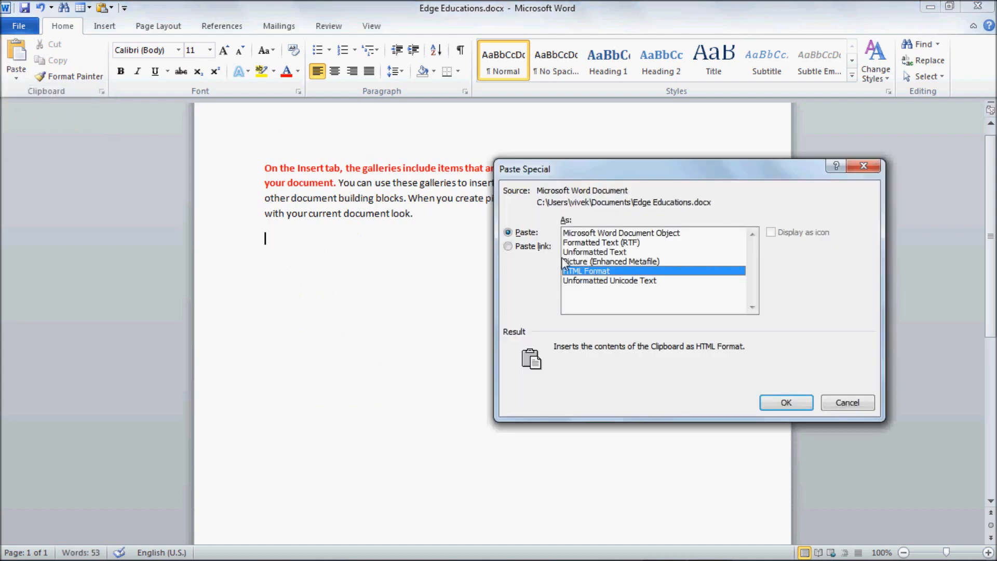
{"action": "left_click", "coordinate": [575, 253]}
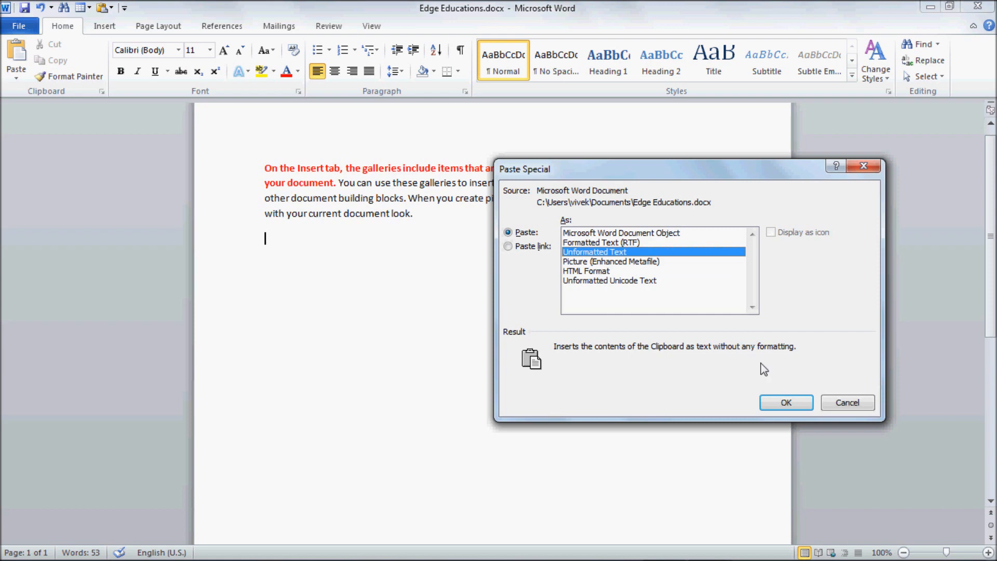
{"action": "left_click", "coordinate": [769, 403]}
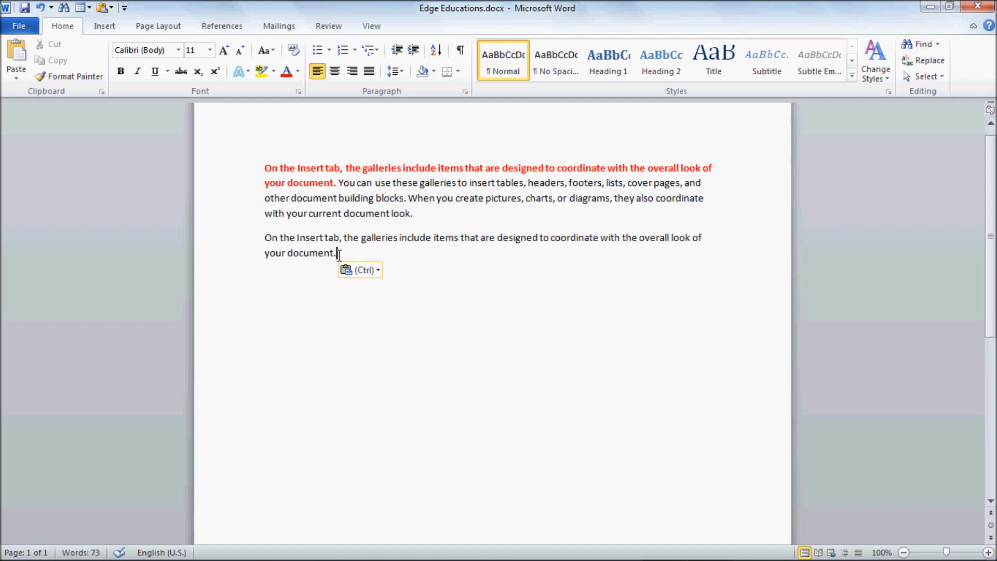
Paste the copied sentence on another new line as Picture (Enhanced Metafile), using Paste Special.
{"action": "key", "text": "Return"}
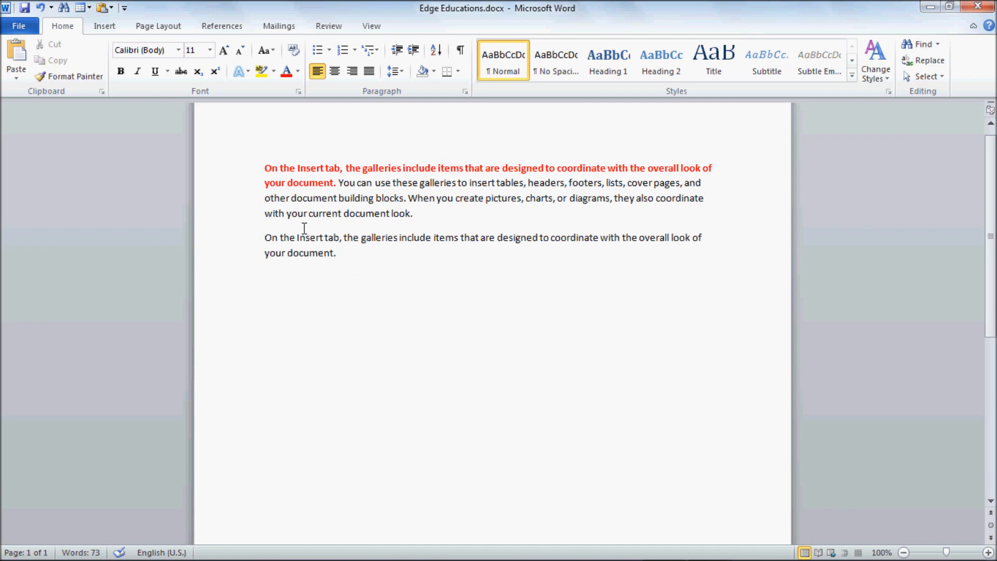
{"action": "left_click", "coordinate": [17, 73]}
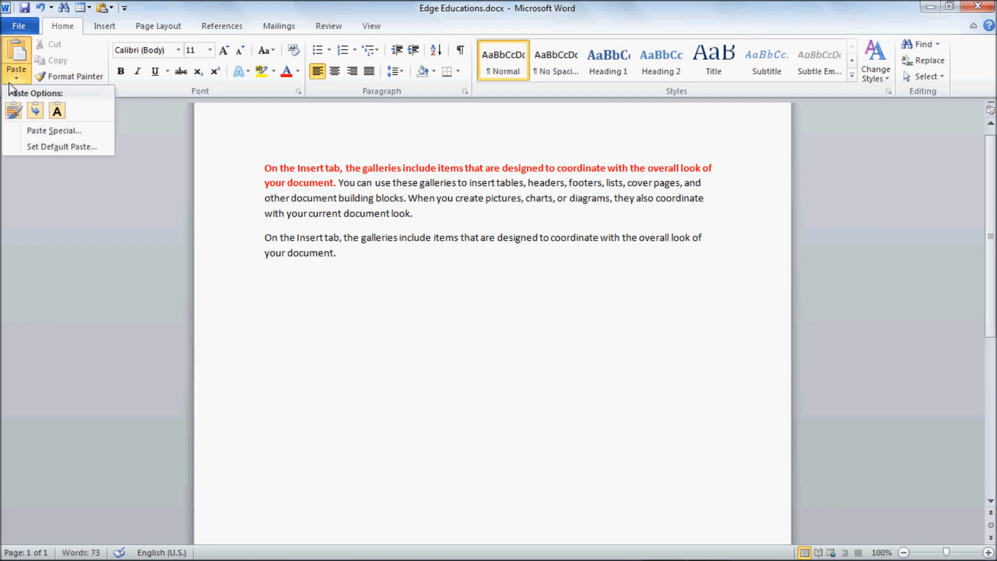
{"action": "left_click", "coordinate": [29, 134]}
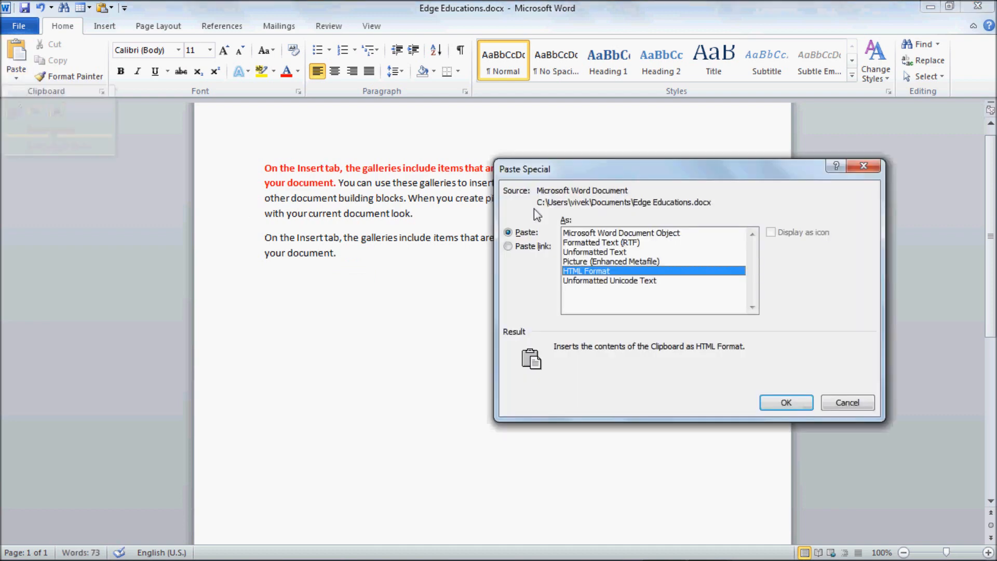
{"action": "left_click", "coordinate": [598, 262]}
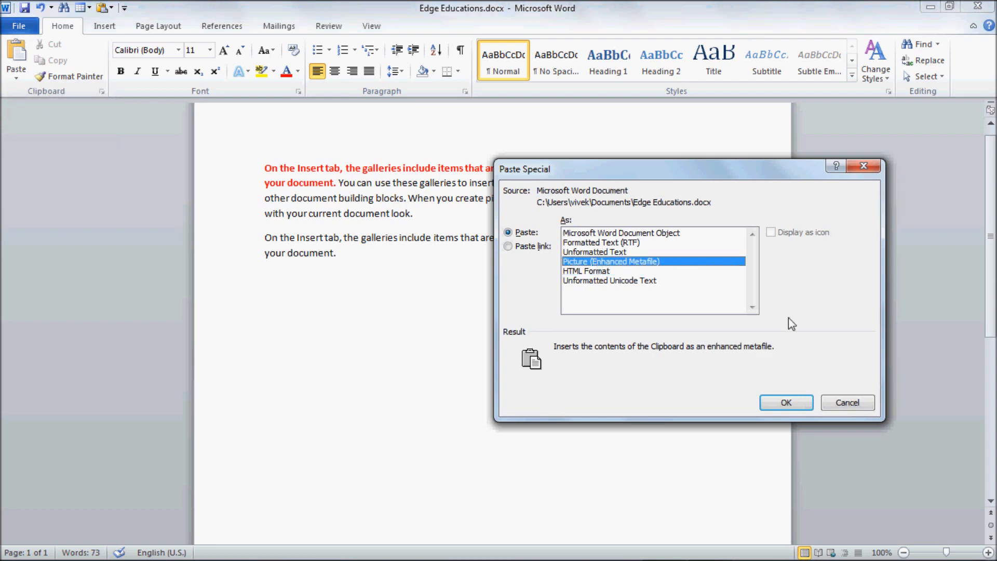
{"action": "left_click", "coordinate": [787, 403]}
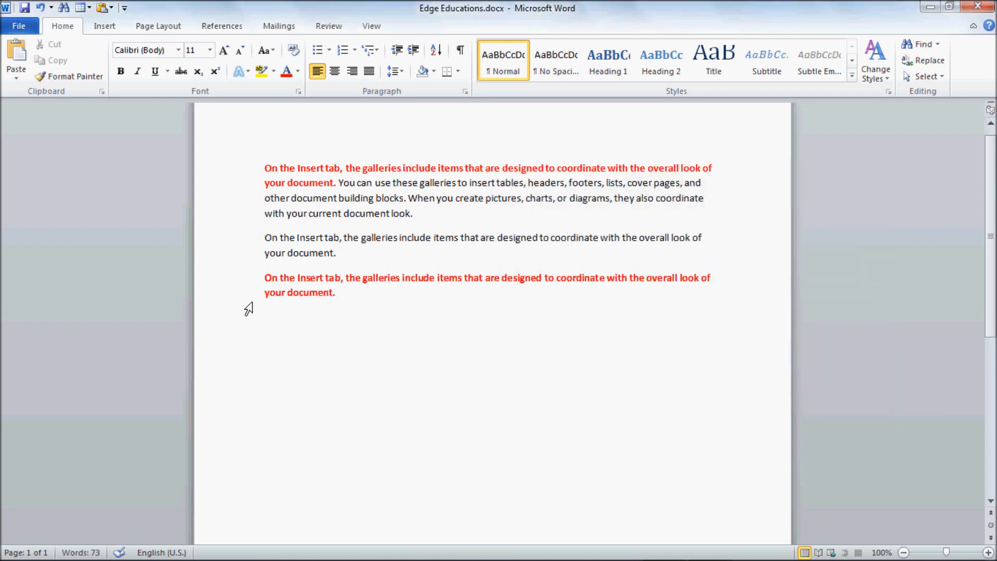
Resize the pasted sentence picture to about 0.62" high and 5.52" wide.
{"action": "left_click", "coordinate": [350, 298]}
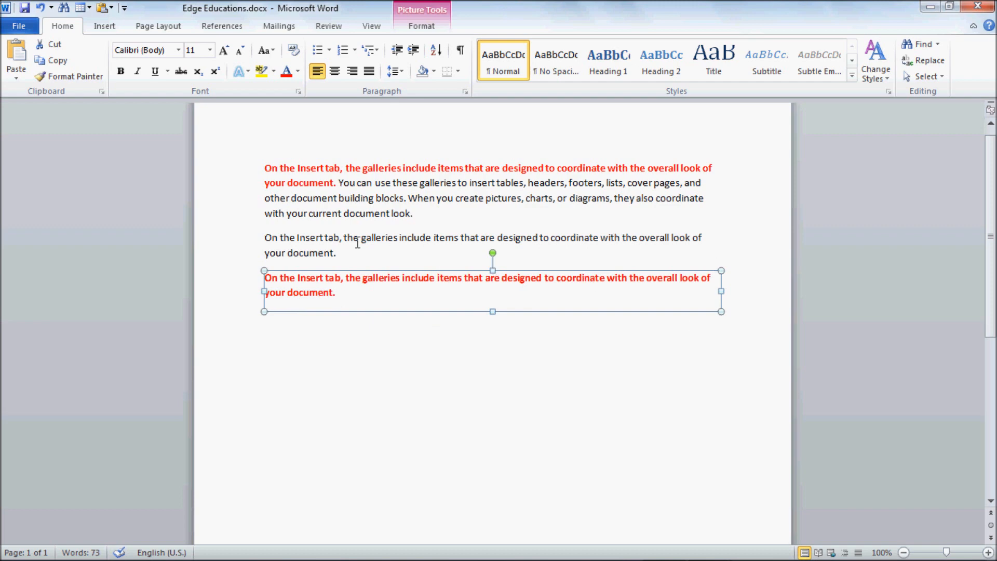
{"action": "left_click_drag", "start_coordinate": [361, 204], "coordinate": [384, 233]}
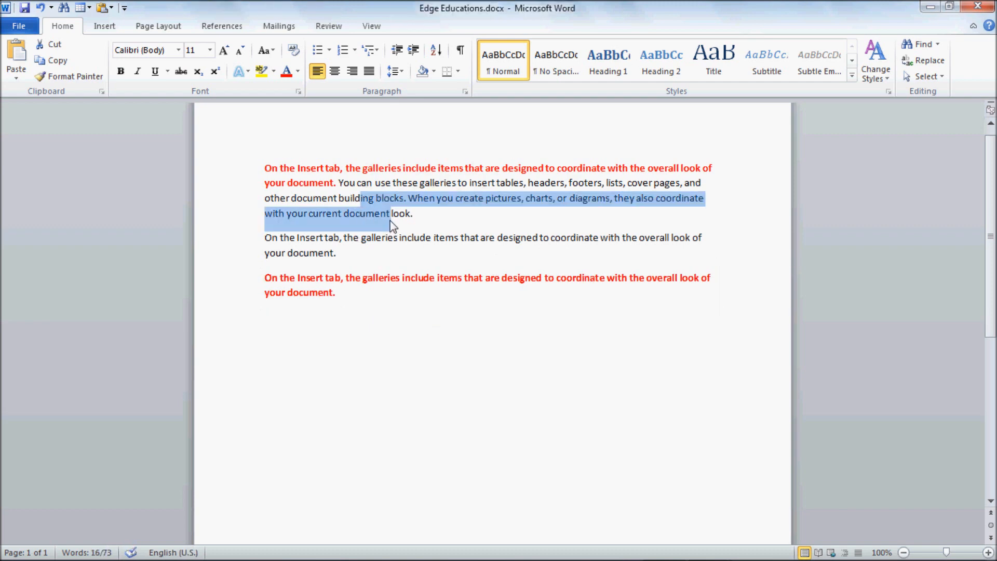
{"action": "left_click", "coordinate": [374, 278]}
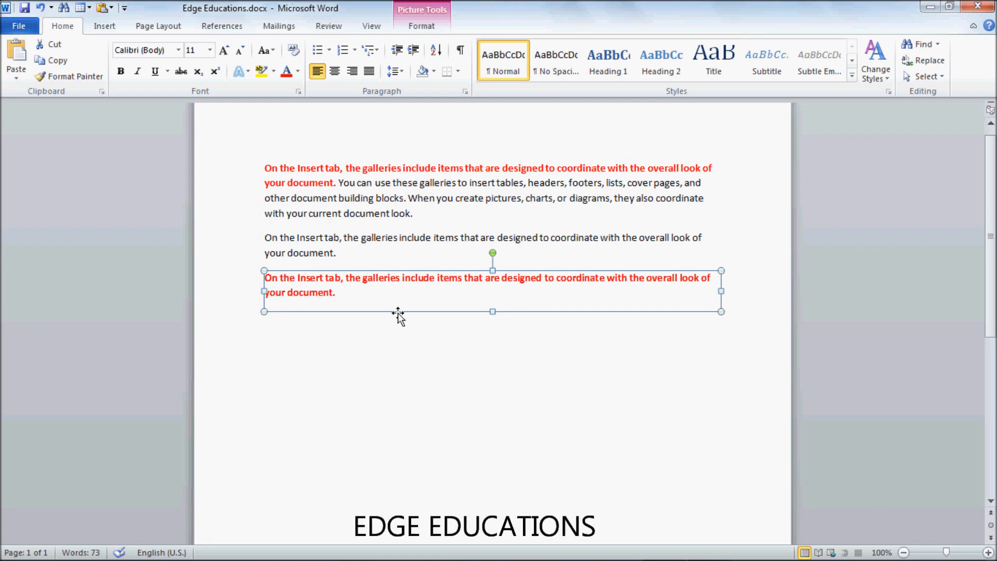
{"action": "double_click", "coordinate": [338, 293]}
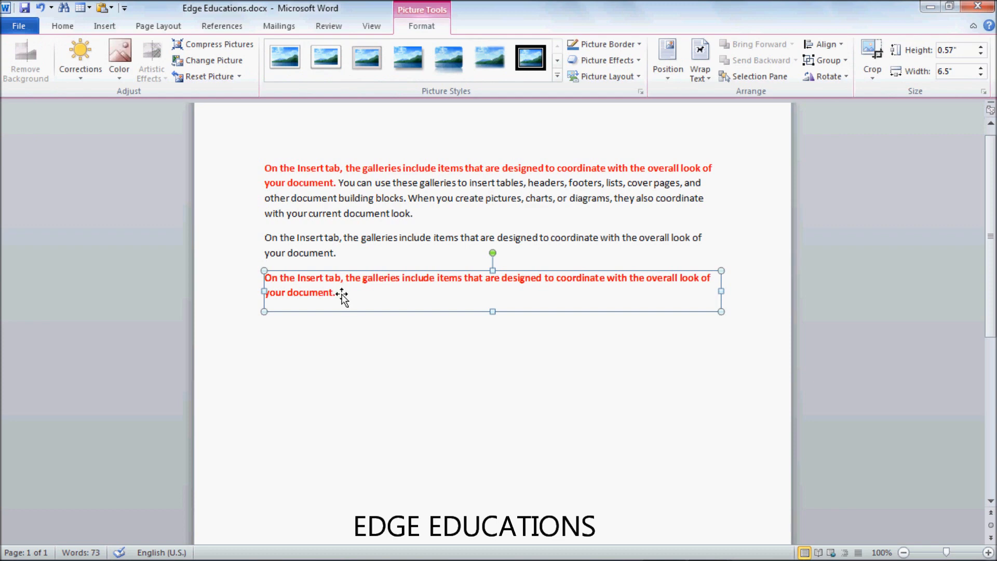
{"action": "left_click_drag", "start_coordinate": [492, 312], "coordinate": [496, 352]}
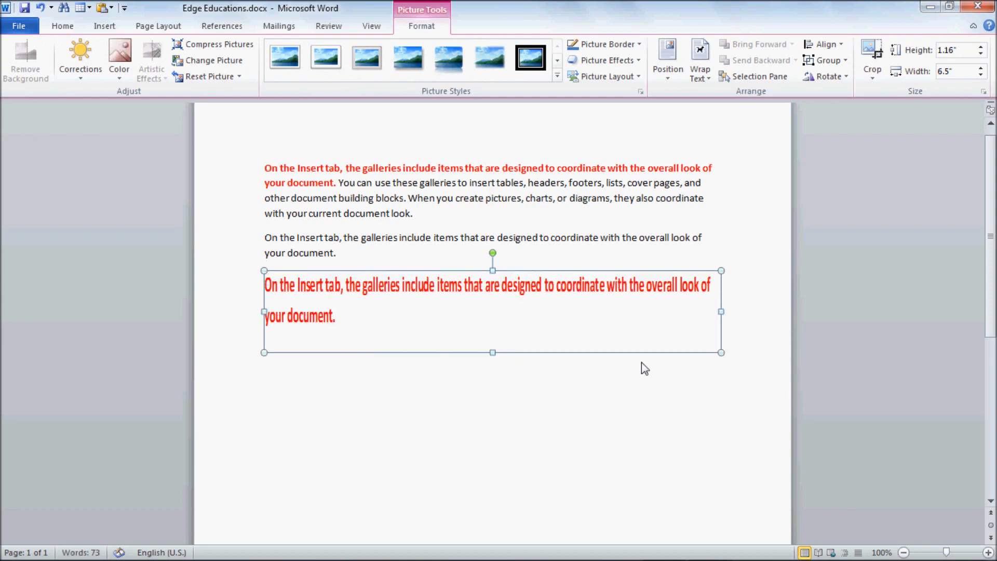
{"action": "left_click_drag", "start_coordinate": [721, 312], "coordinate": [652, 312]}
{"action": "left_click_drag", "start_coordinate": [460, 351], "coordinate": [460, 326]}
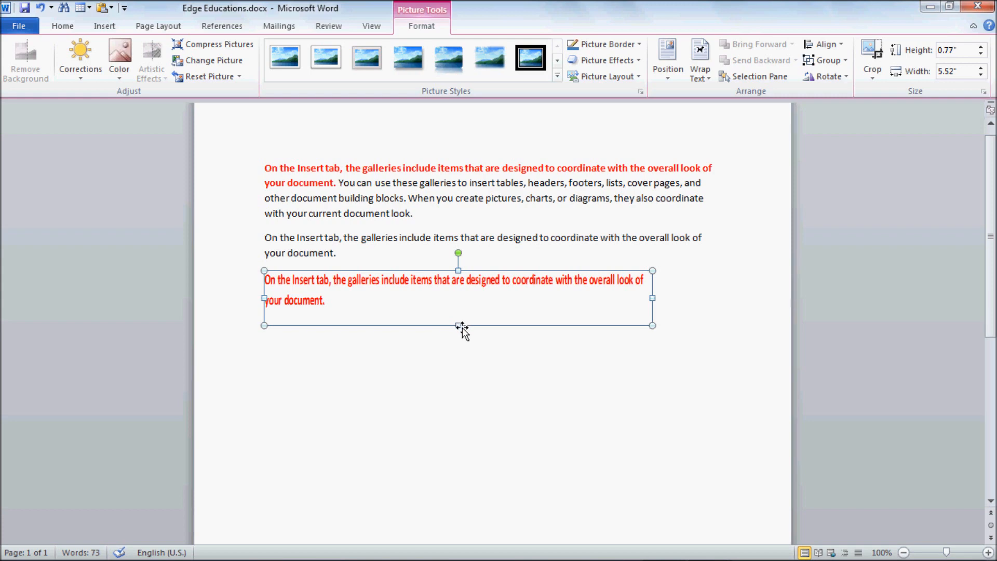
{"action": "left_click_drag", "start_coordinate": [456, 319], "coordinate": [456, 314]}
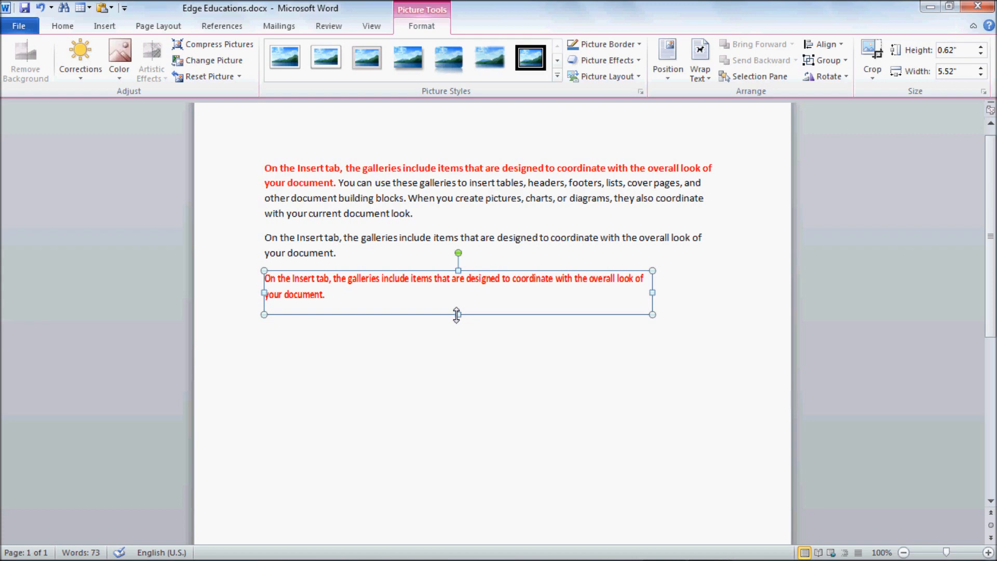
Paste the copied sentence at the sentence picture in HTML Format, using Paste Special.
{"action": "left_click", "coordinate": [57, 28]}
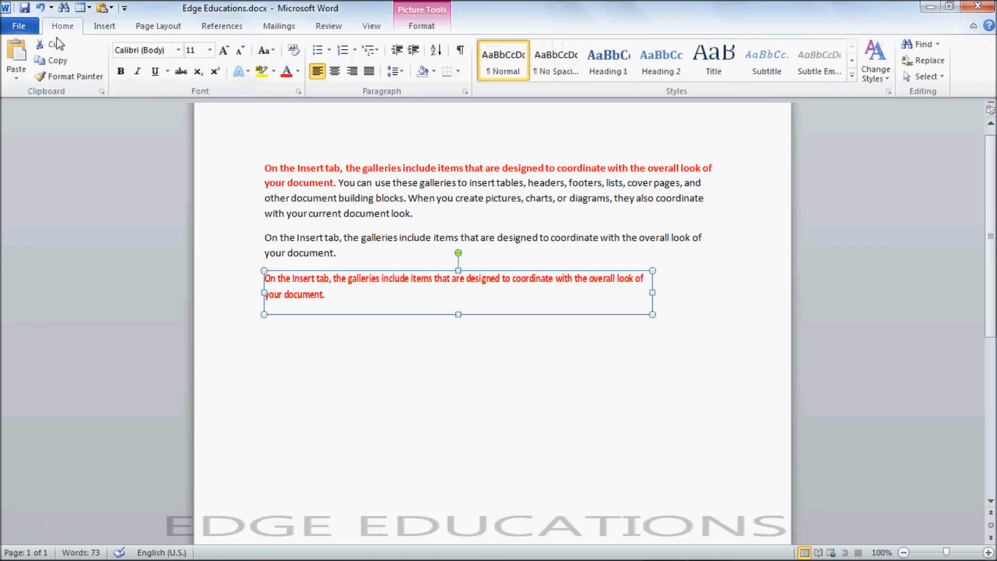
{"action": "left_click", "coordinate": [16, 75]}
{"action": "left_click", "coordinate": [50, 131]}
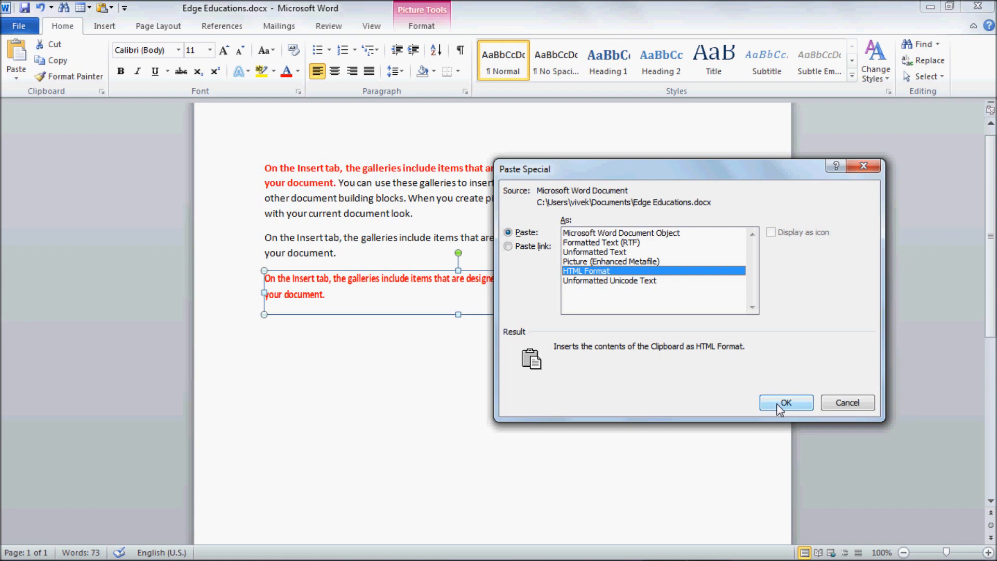
{"action": "left_click", "coordinate": [791, 407]}
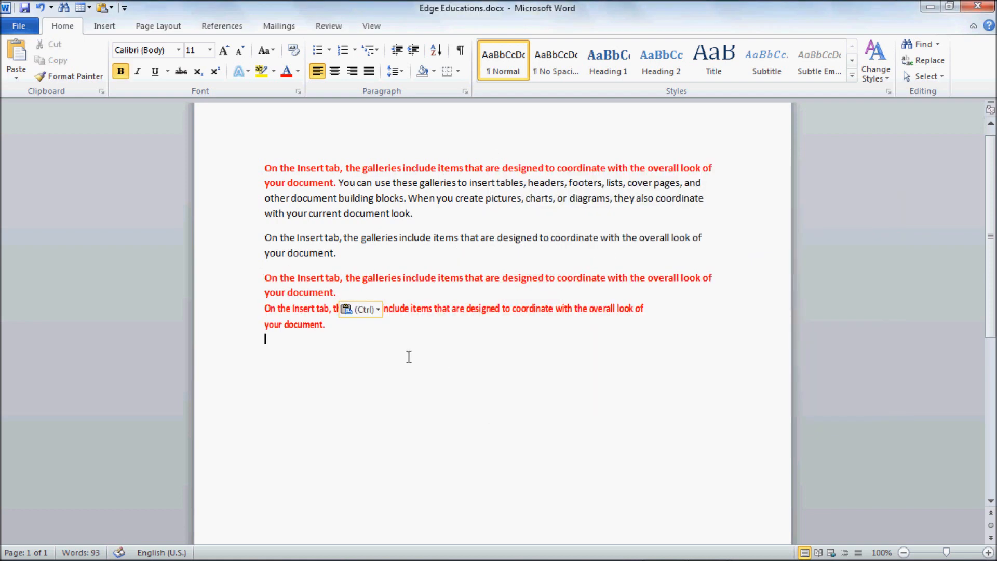
Delete the resized sentence picture below the newly pasted red sentence.
{"action": "left_click", "coordinate": [331, 327]}
{"action": "key", "text": "Delete"}
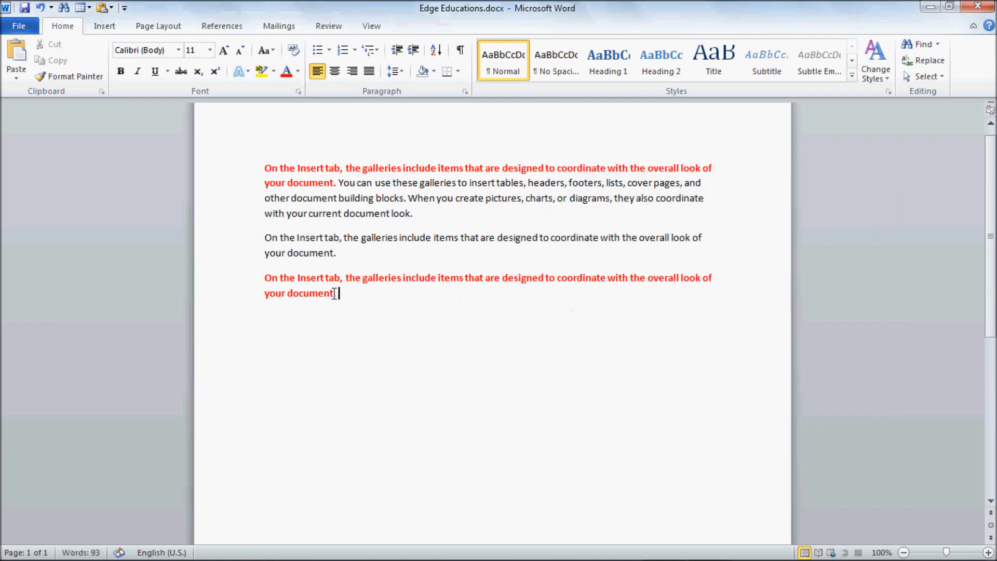
{"action": "left_click", "coordinate": [334, 307]}
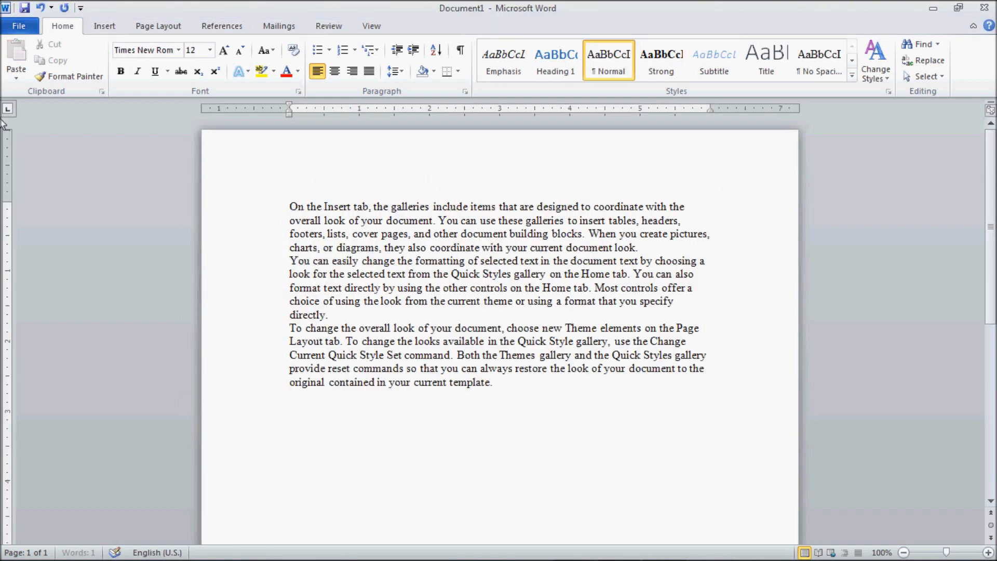
Format the first paragraph of Document1, ending in "current document look.", in red and copy it.
{"action": "left_click", "coordinate": [16, 78]}
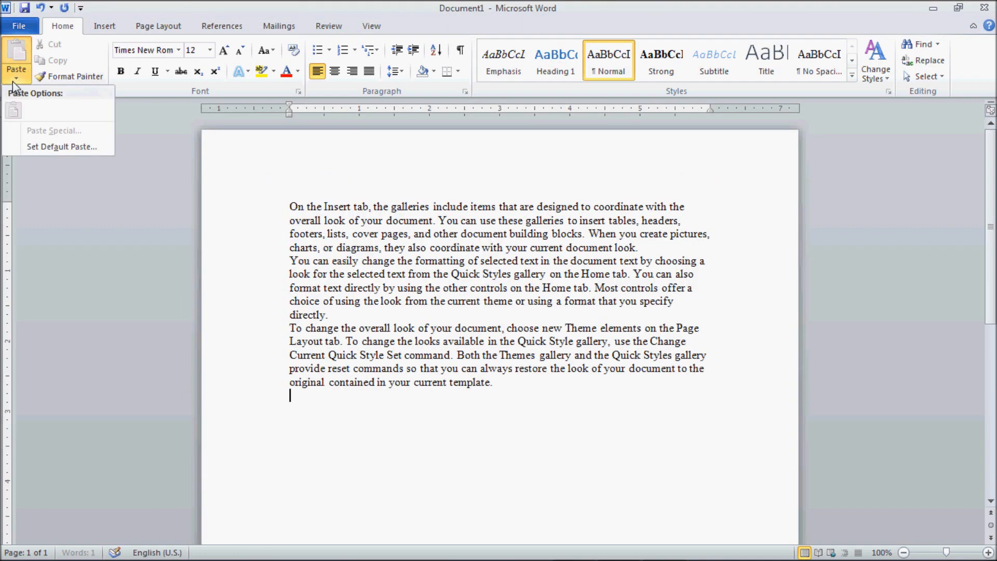
{"action": "left_click", "coordinate": [644, 253]}
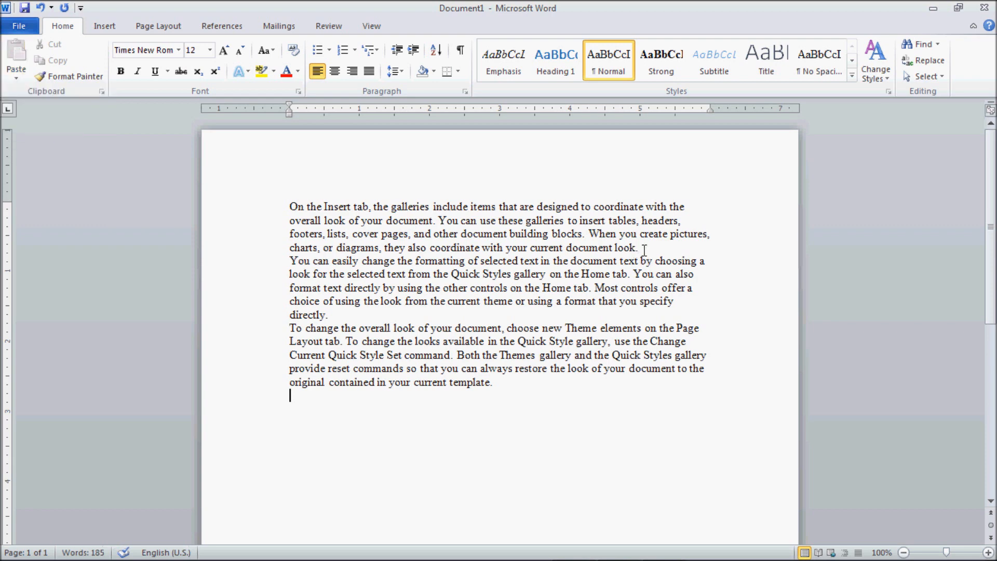
{"action": "left_click_drag", "start_coordinate": [643, 247], "coordinate": [290, 200]}
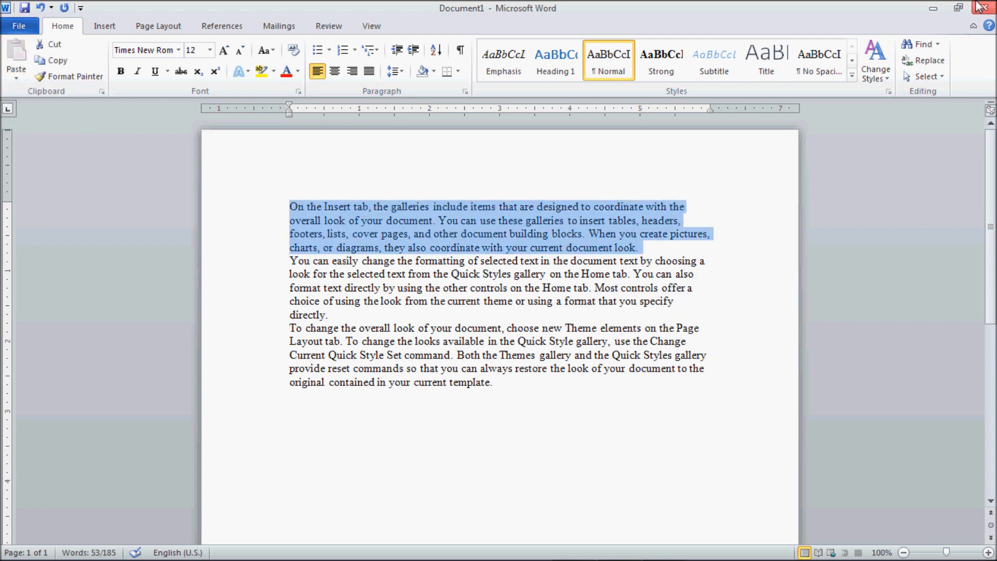
{"action": "left_click", "coordinate": [290, 75]}
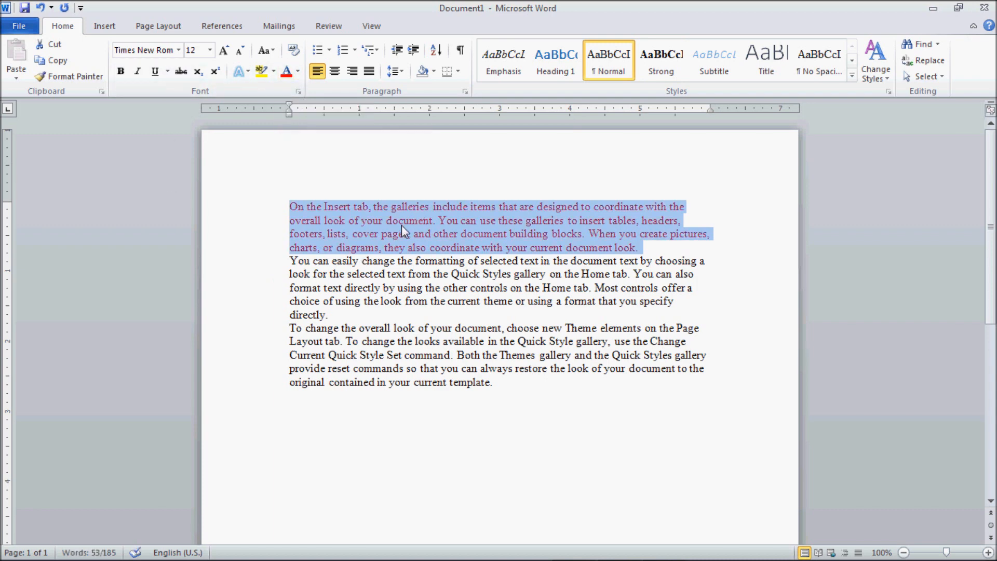
{"action": "left_click", "coordinate": [55, 62]}
Paste the copied red paragraph as a link in HTML Format below the last paragraph, using Paste Special.
{"action": "left_click", "coordinate": [506, 382]}
{"action": "key", "text": "Return"}
{"action": "key", "text": "Return"}
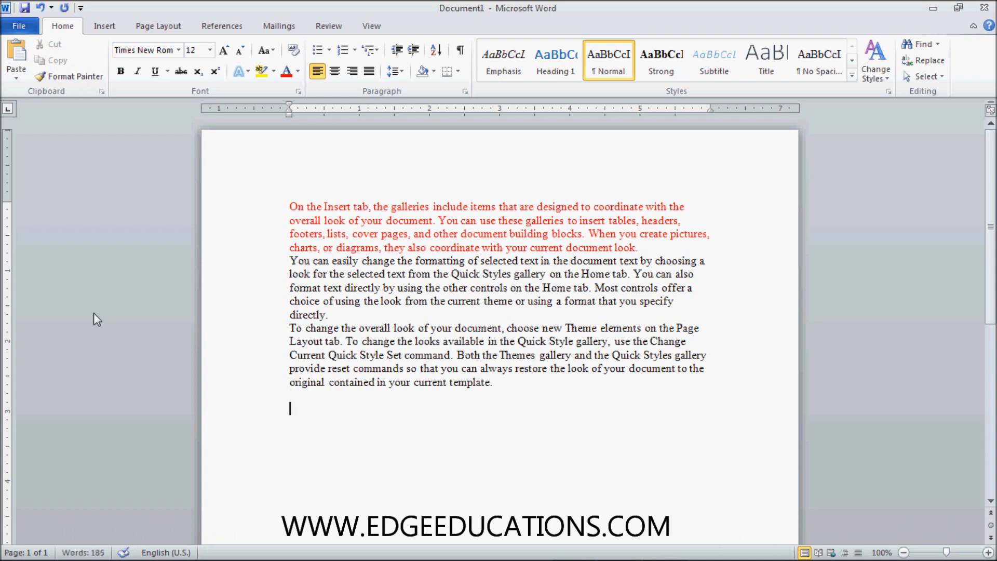
{"action": "left_click", "coordinate": [14, 79]}
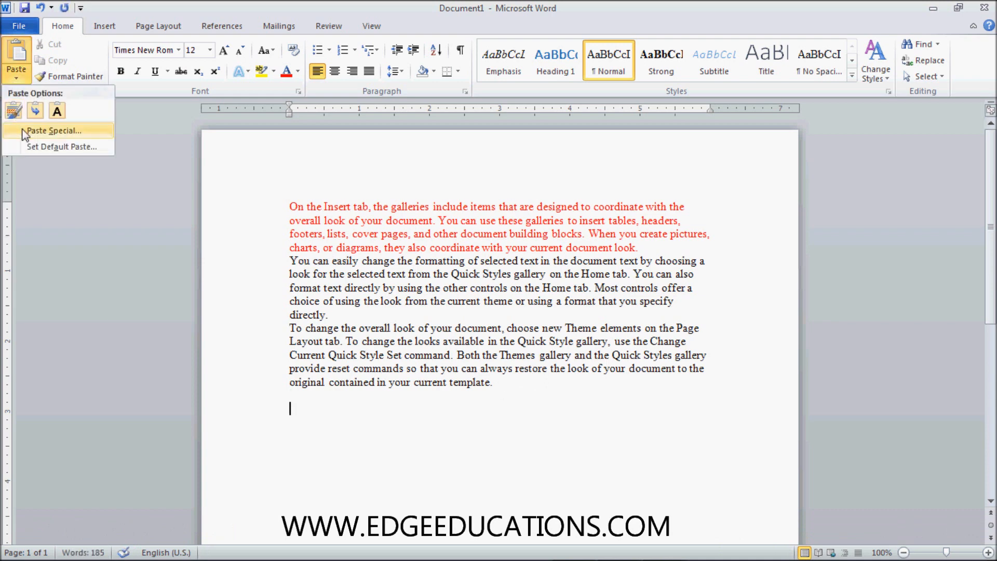
{"action": "left_click", "coordinate": [23, 134]}
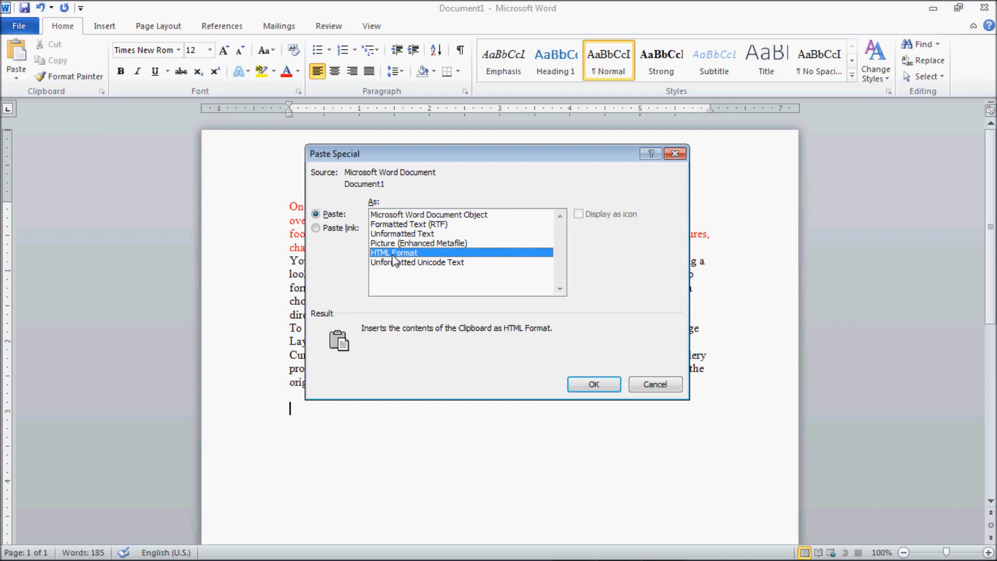
{"action": "left_click", "coordinate": [318, 229]}
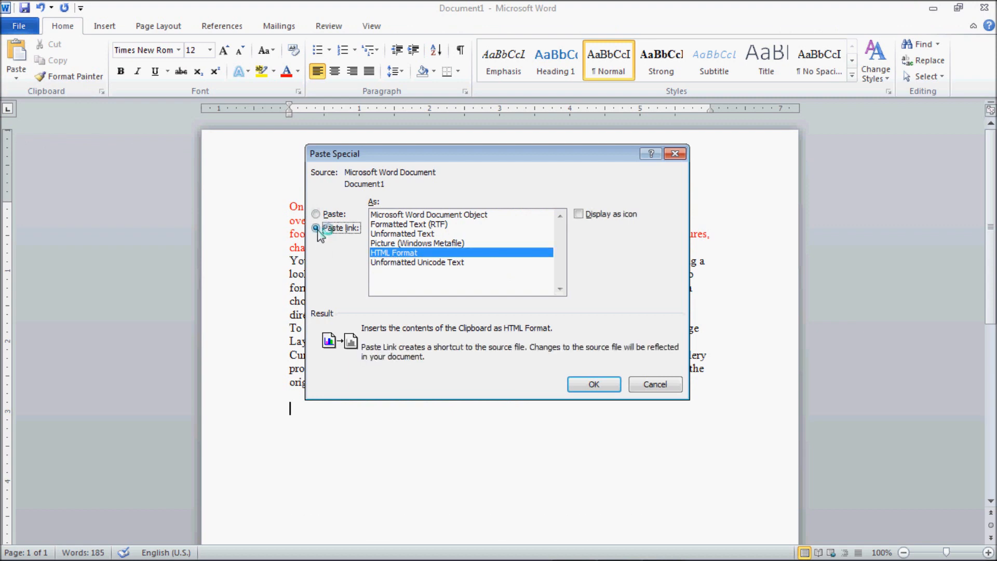
{"action": "left_click", "coordinate": [406, 254]}
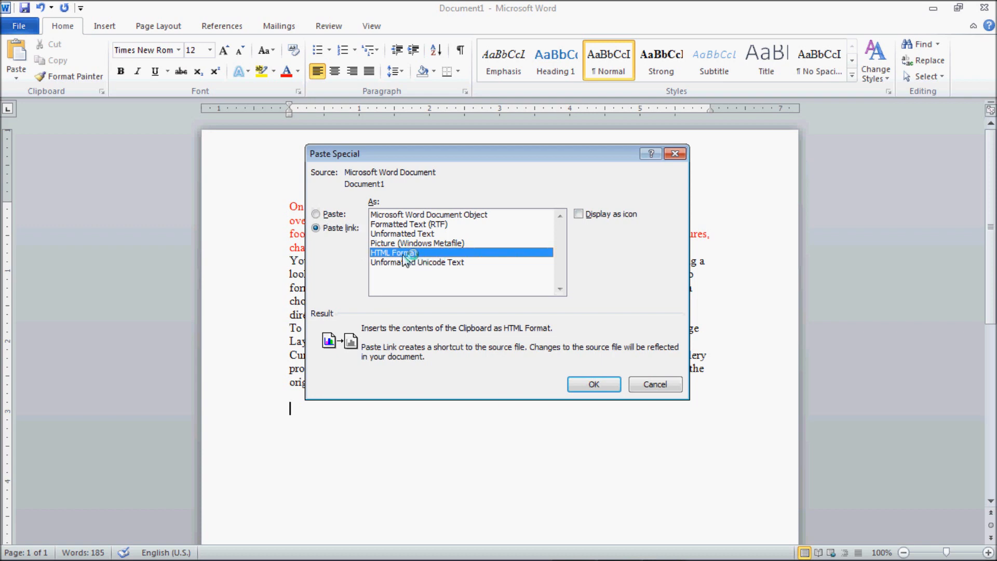
{"action": "left_click", "coordinate": [592, 386]}
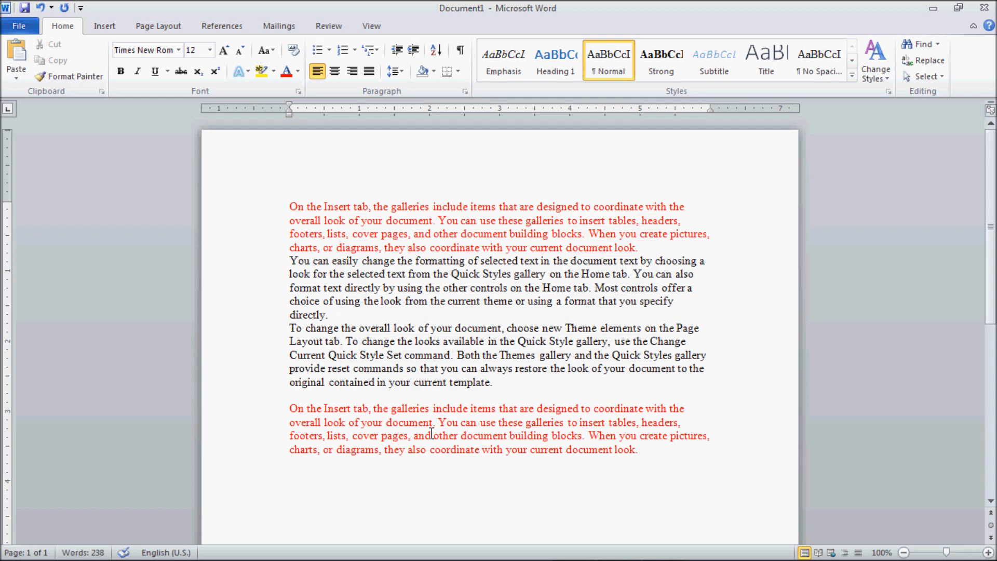
Make the original red first paragraph bold and refresh its linked copy at the end of the document.
{"action": "left_click_drag", "start_coordinate": [289, 207], "coordinate": [640, 250]}
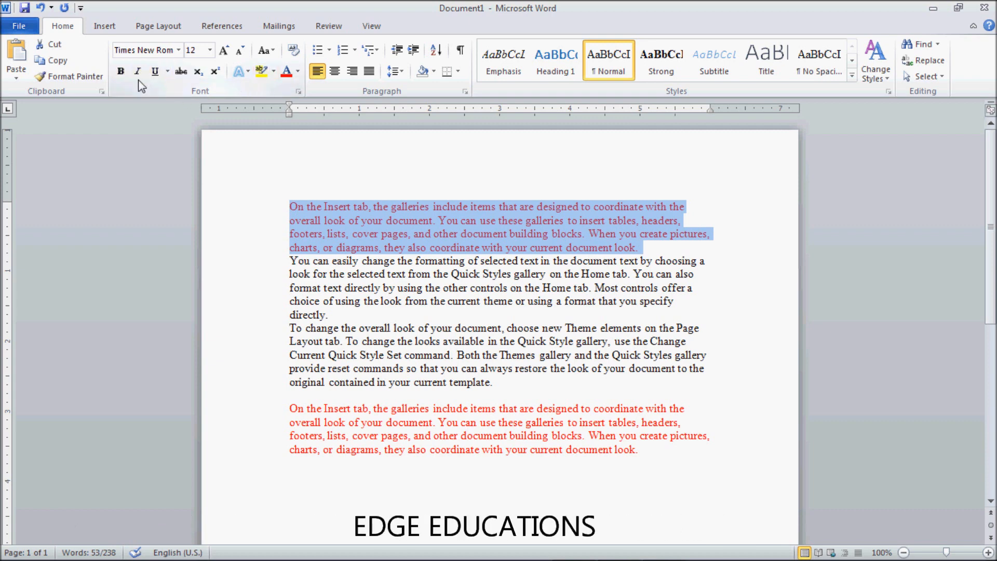
{"action": "left_click", "coordinate": [120, 73]}
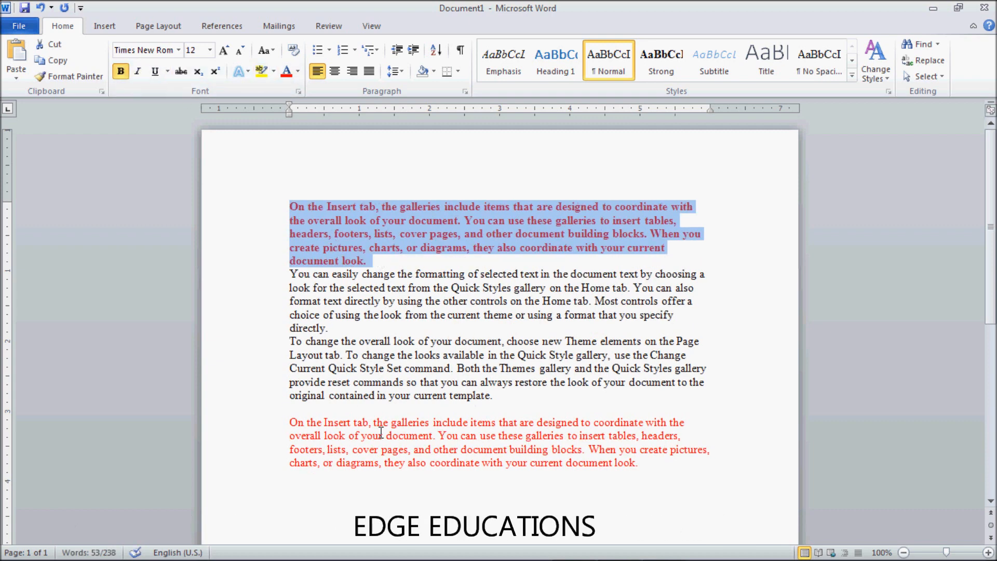
{"action": "double_click", "coordinate": [389, 458]}
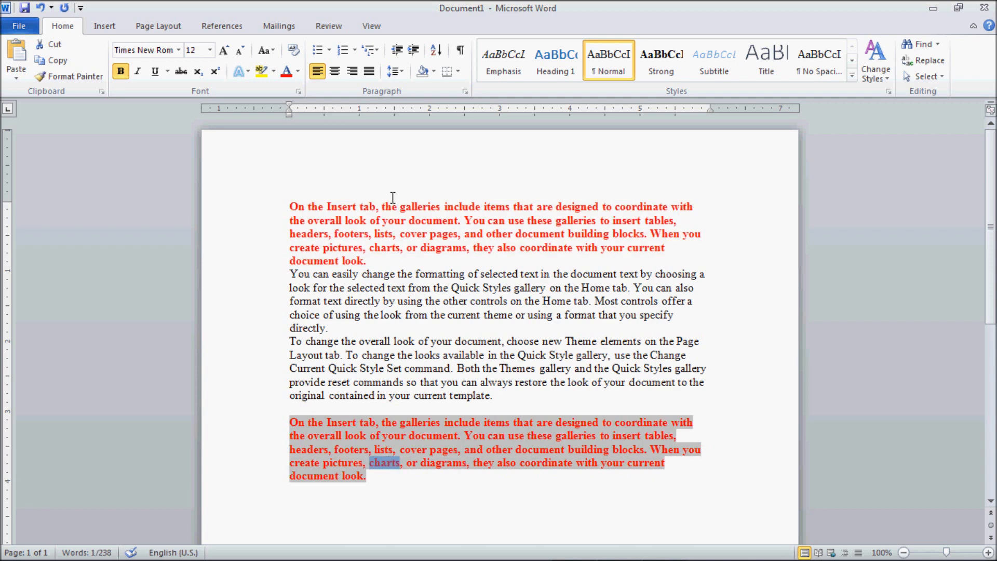
Colour the first paragraph's text from "the galleries" to "the overall look of your" blue.
{"action": "left_click_drag", "start_coordinate": [393, 198], "coordinate": [405, 222]}
{"action": "left_click", "coordinate": [298, 71]}
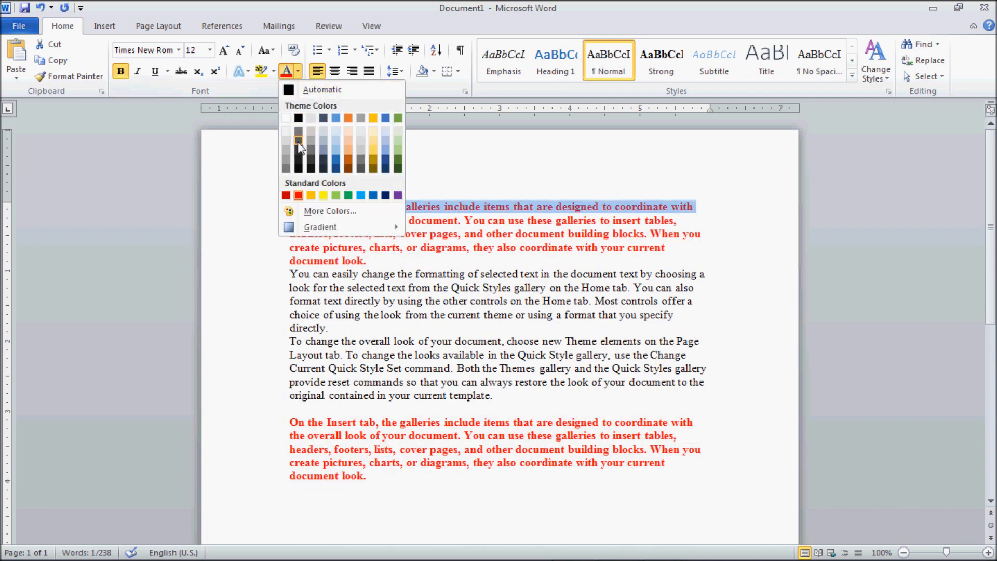
{"action": "left_click", "coordinate": [336, 159]}
{"action": "left_click", "coordinate": [440, 430]}
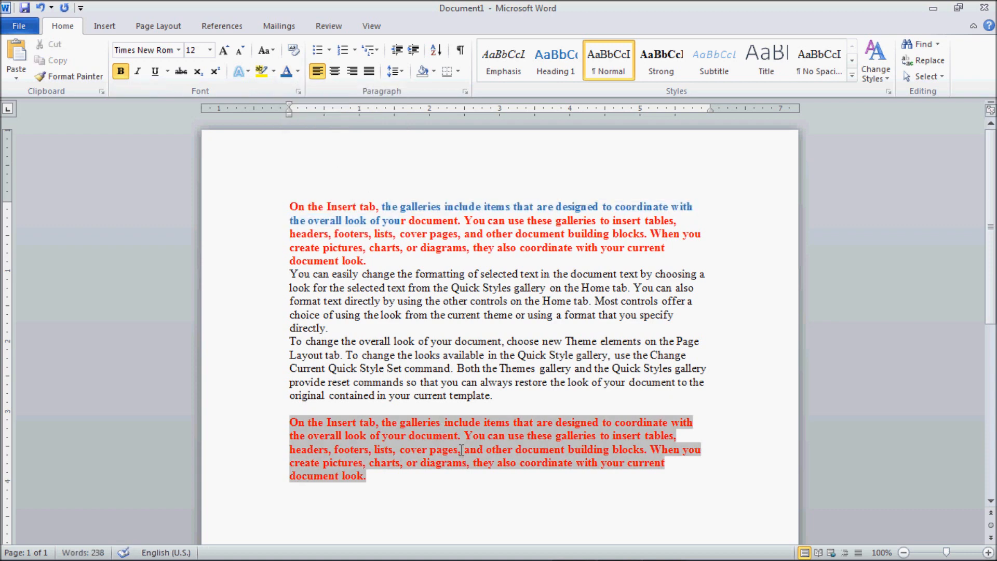
{"action": "left_click", "coordinate": [411, 206]}
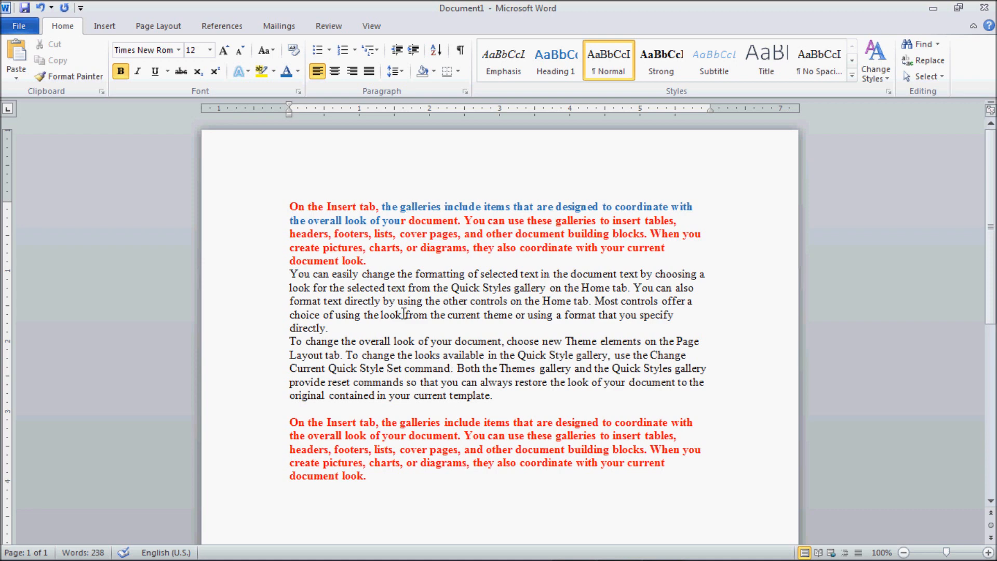
Underline the whole first paragraph, ending in "current document look.".
{"action": "left_click_drag", "start_coordinate": [289, 205], "coordinate": [370, 260]}
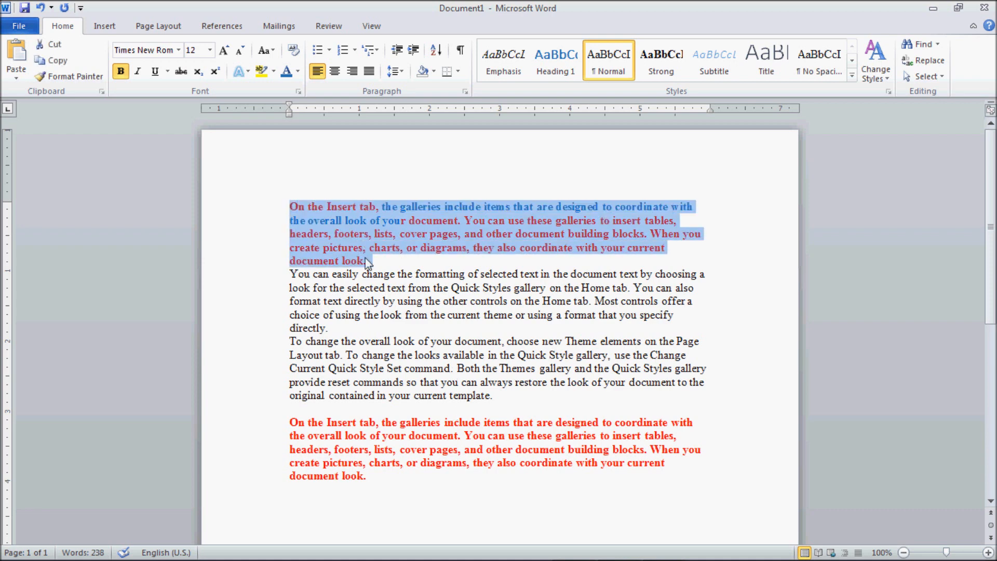
{"action": "left_click", "coordinate": [154, 72]}
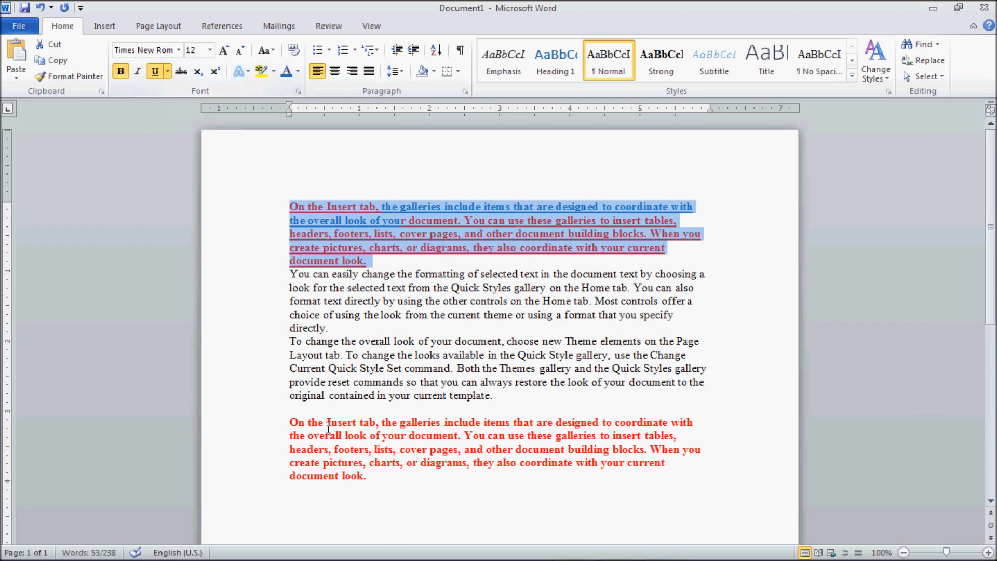
{"action": "left_click", "coordinate": [420, 455]}
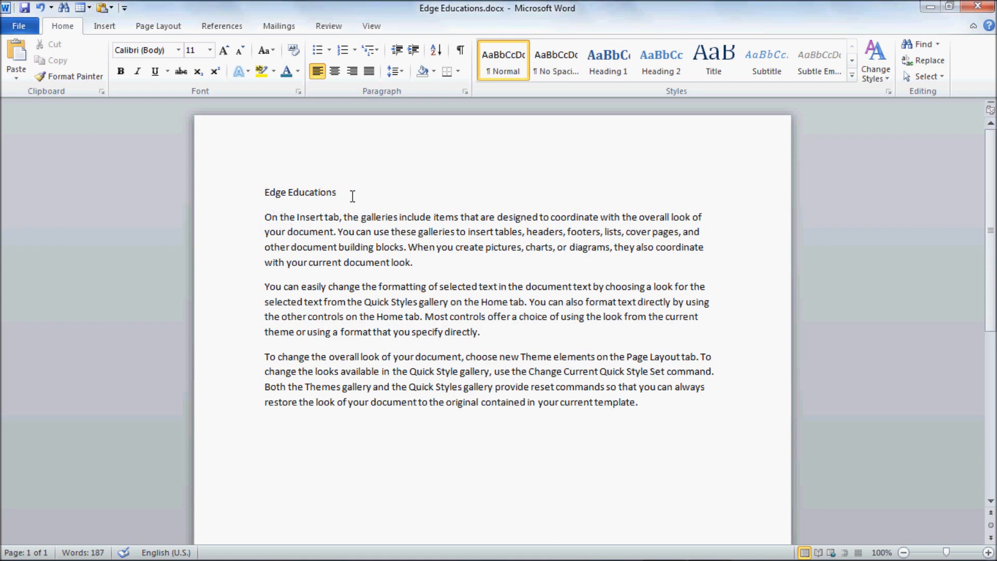
Add the line "Practice 1" below the "Edge Educations" title in Edge Educations.docx.
{"action": "key", "text": "Return"}
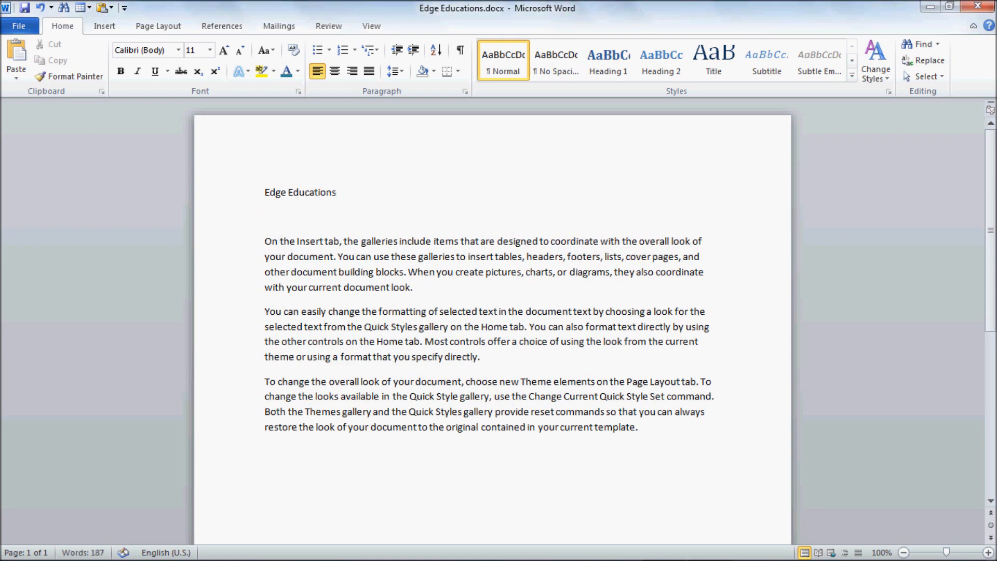
{"action": "type", "text": "P"}
{"action": "type", "text": "actice 1"}
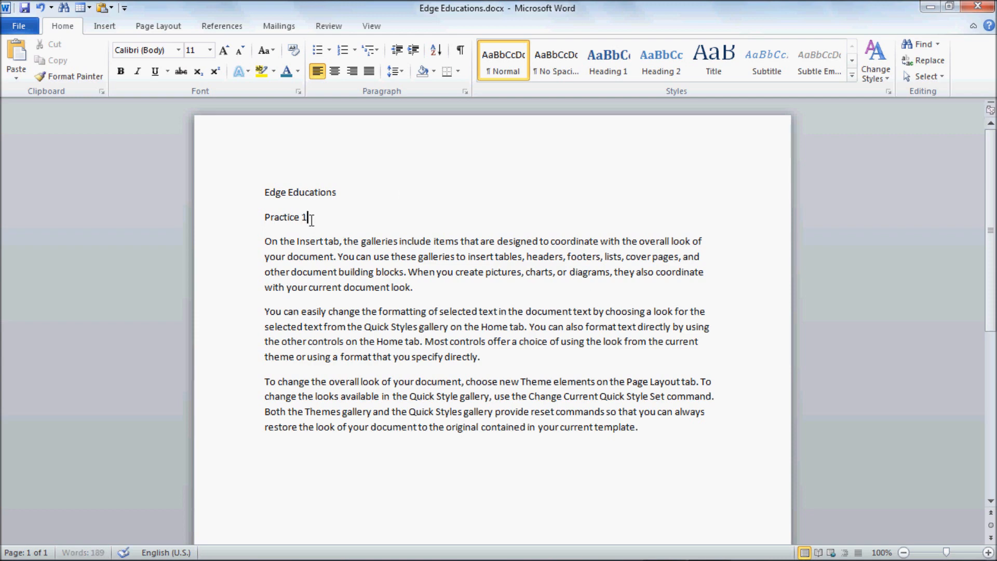
Copy the "Practice 1" line and paste it above the paragraph starting "You can easily change", without an extra blank line.
{"action": "left_click", "coordinate": [245, 217]}
{"action": "left_click", "coordinate": [52, 62]}
{"action": "left_click", "coordinate": [423, 289]}
{"action": "key", "text": "Return"}
{"action": "key", "text": "ctrl+v"}
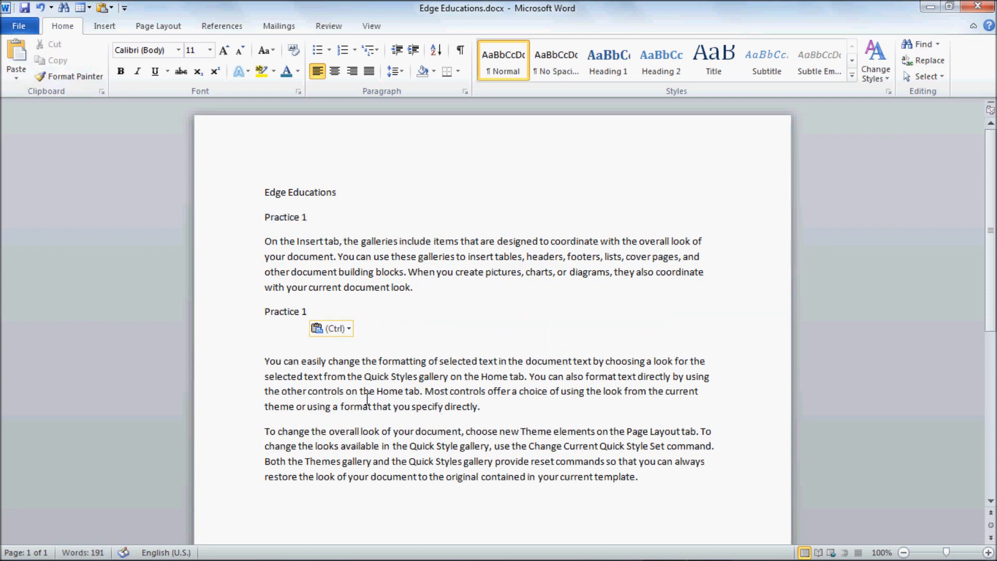
{"action": "key", "text": "BackSpace"}
Paste "Practice 1" on its own line above the paragraph starting "To change the overall look", removing the extra blank line.
{"action": "left_click", "coordinate": [269, 398]}
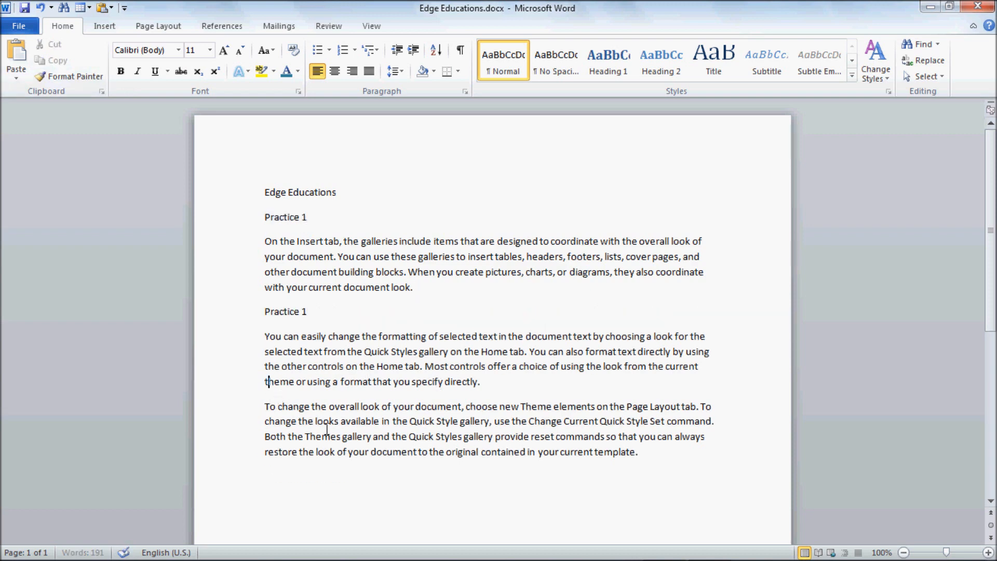
{"action": "left_click", "coordinate": [496, 383]}
{"action": "key", "text": "ctrl+v"}
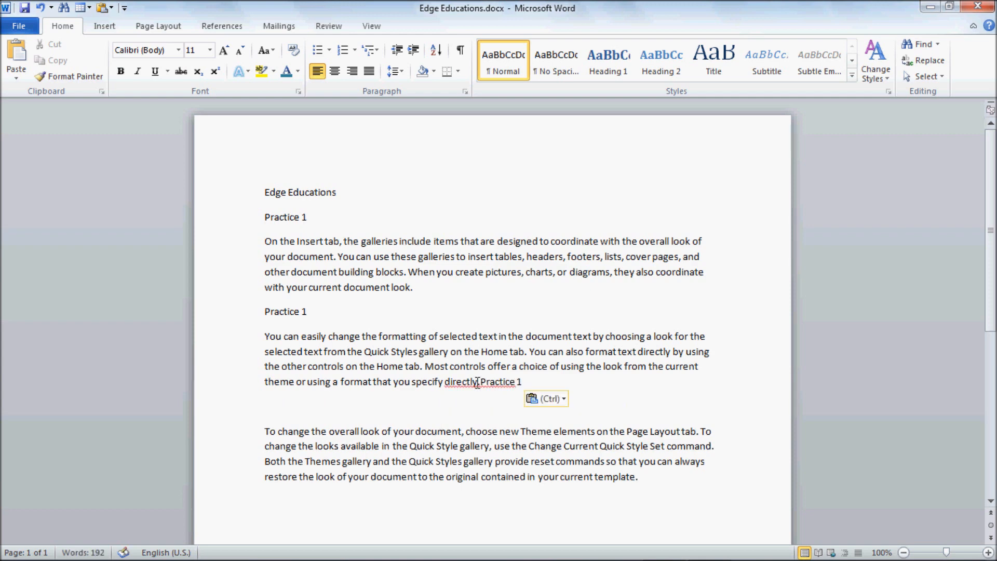
{"action": "left_click", "coordinate": [480, 383]}
{"action": "key", "text": "Return"}
{"action": "left_click", "coordinate": [289, 439]}
{"action": "key", "text": "BackSpace"}
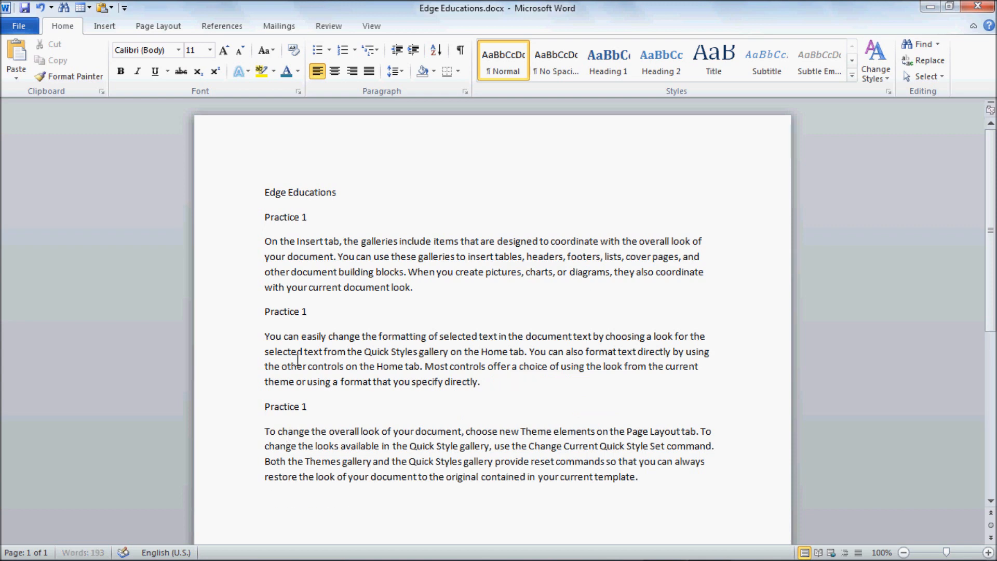
Renumber the two pasted headings as "Practice 2" and "Practice 3".
{"action": "double_click", "coordinate": [305, 312]}
{"action": "type", "text": "2"}
{"action": "double_click", "coordinate": [304, 407]}
{"action": "type", "text": "3"}
Format the "Practice 1" heading in blue at font size 14.
{"action": "left_click", "coordinate": [311, 218]}
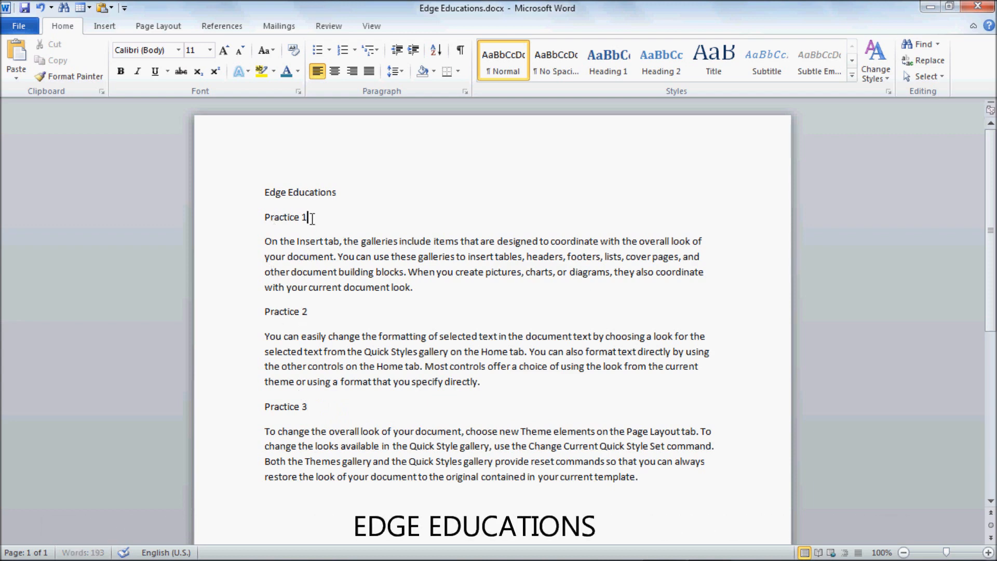
{"action": "triple_click", "coordinate": [312, 219]}
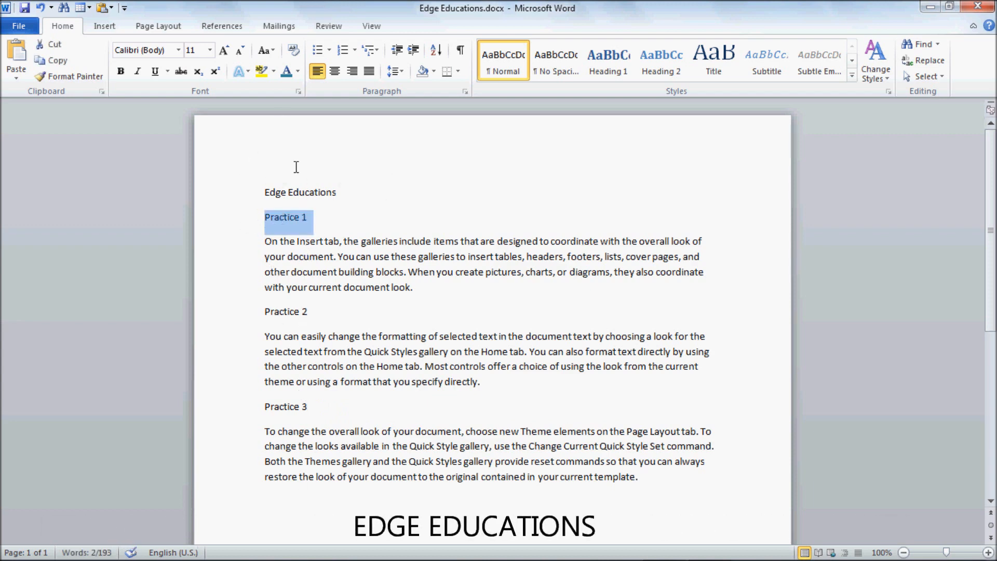
{"action": "left_click", "coordinate": [288, 76]}
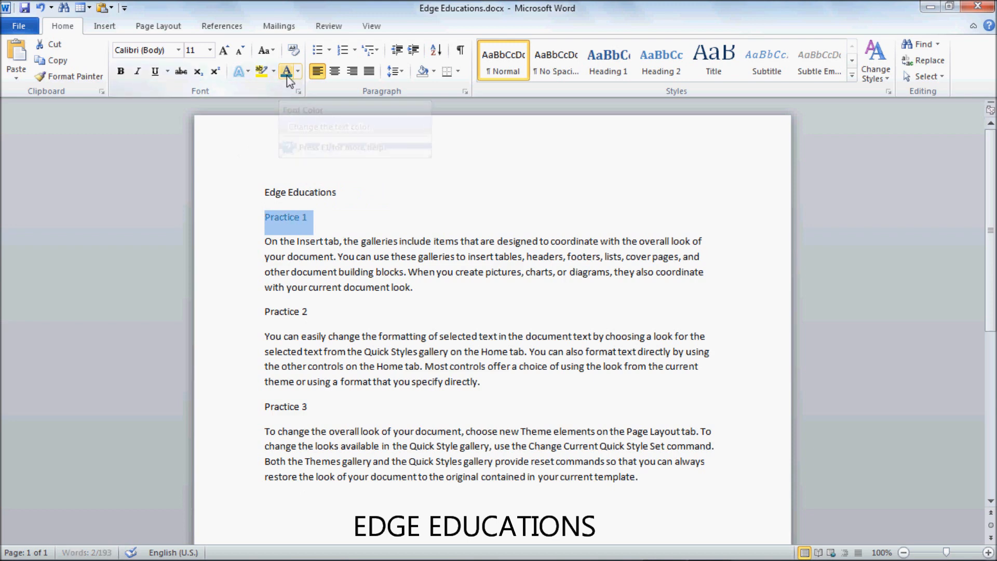
{"action": "left_click", "coordinate": [219, 53]}
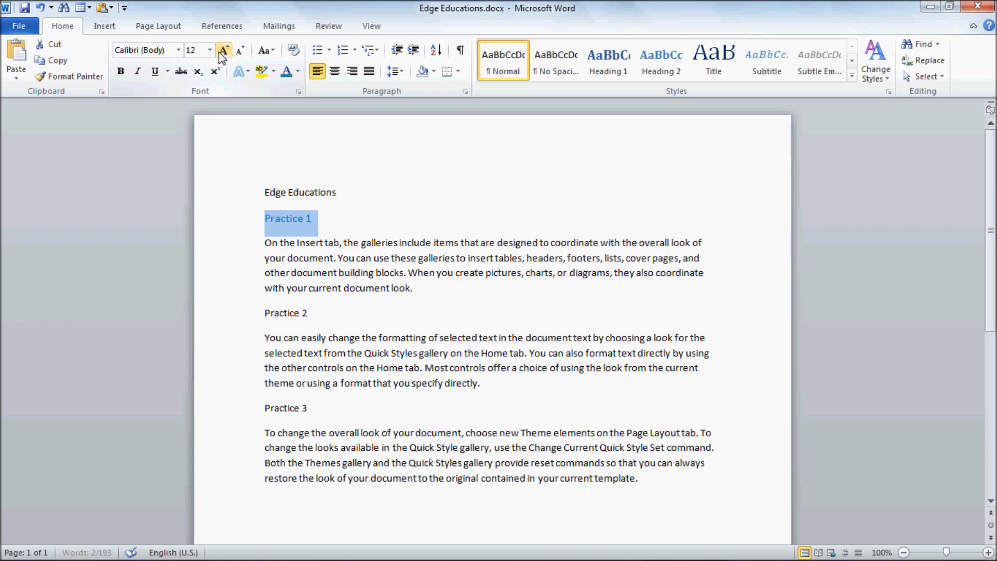
{"action": "left_click", "coordinate": [219, 52]}
{"action": "left_click", "coordinate": [330, 296]}
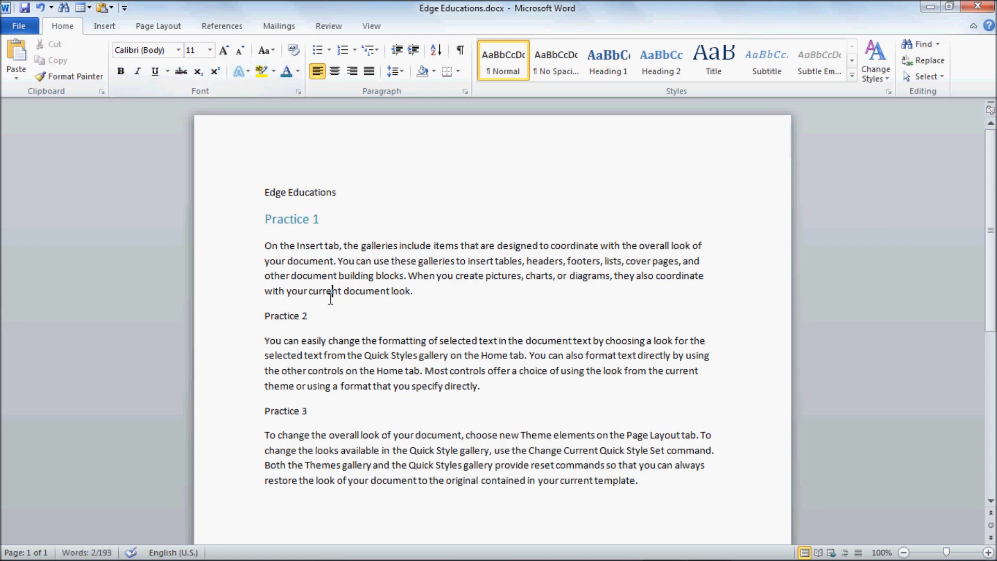
Copy the "Practice 1" heading's formatting onto the "Practice 2" heading with Format Painter.
{"action": "left_click", "coordinate": [286, 214]}
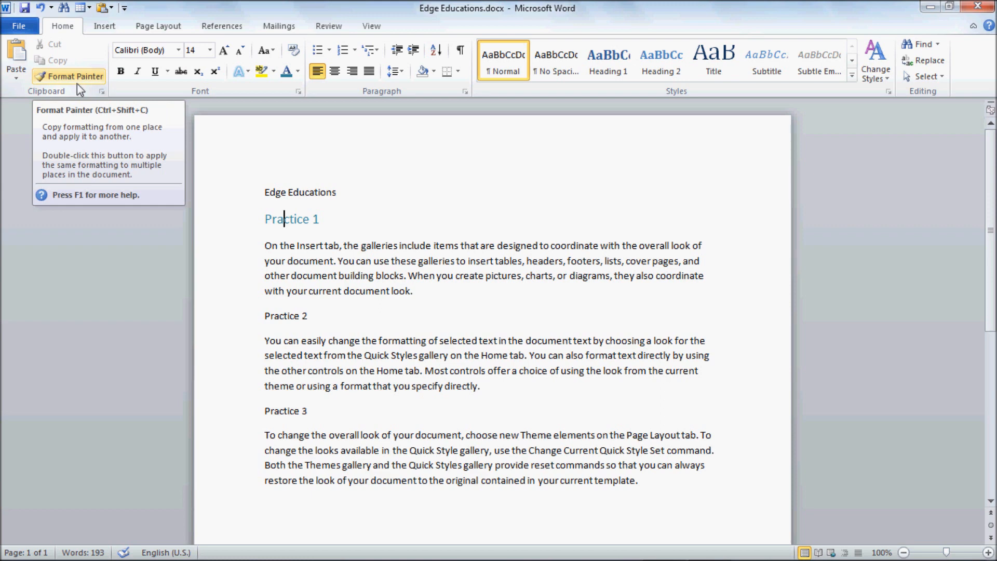
{"action": "left_click", "coordinate": [294, 219]}
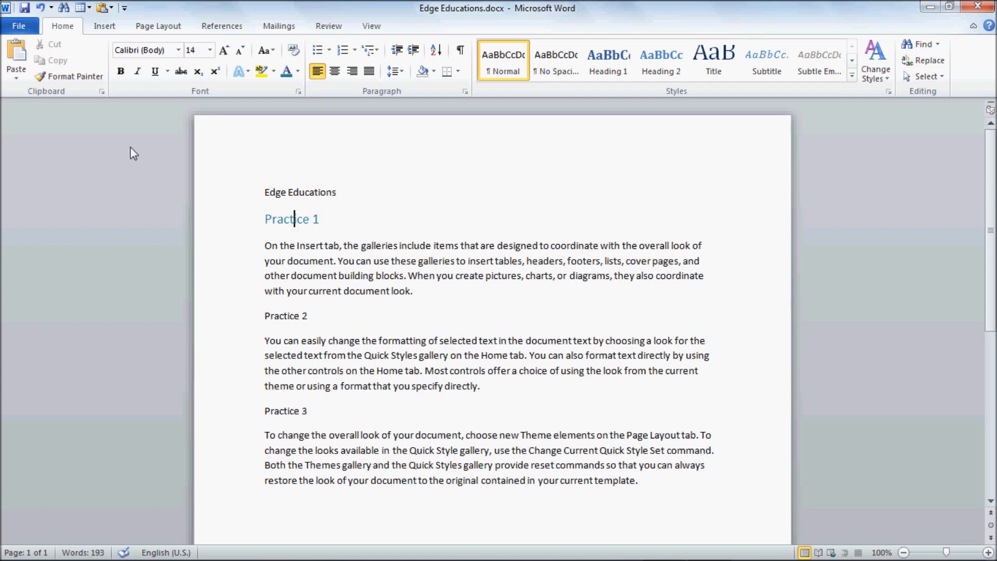
{"action": "left_click", "coordinate": [81, 81]}
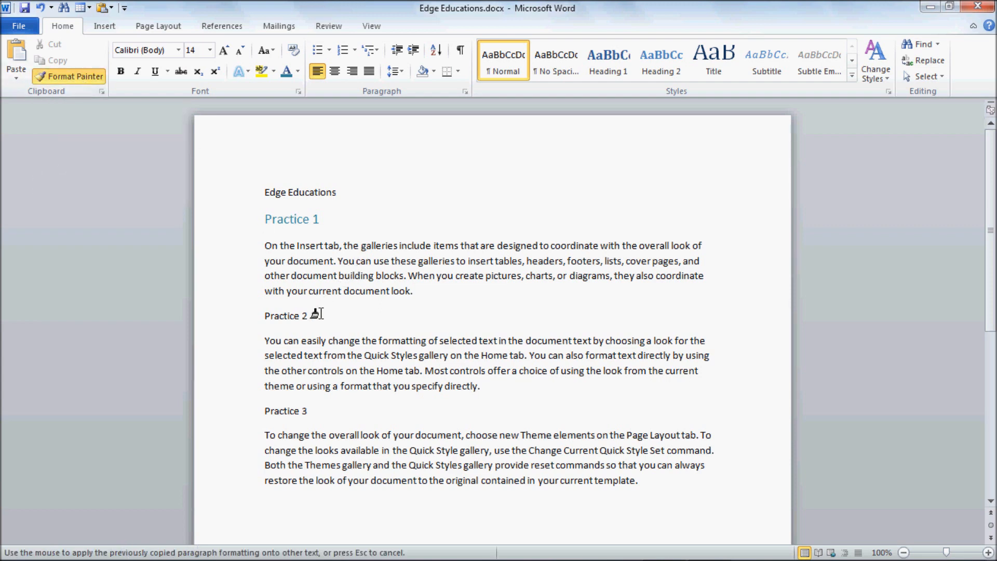
{"action": "left_click_drag", "start_coordinate": [311, 314], "coordinate": [258, 313]}
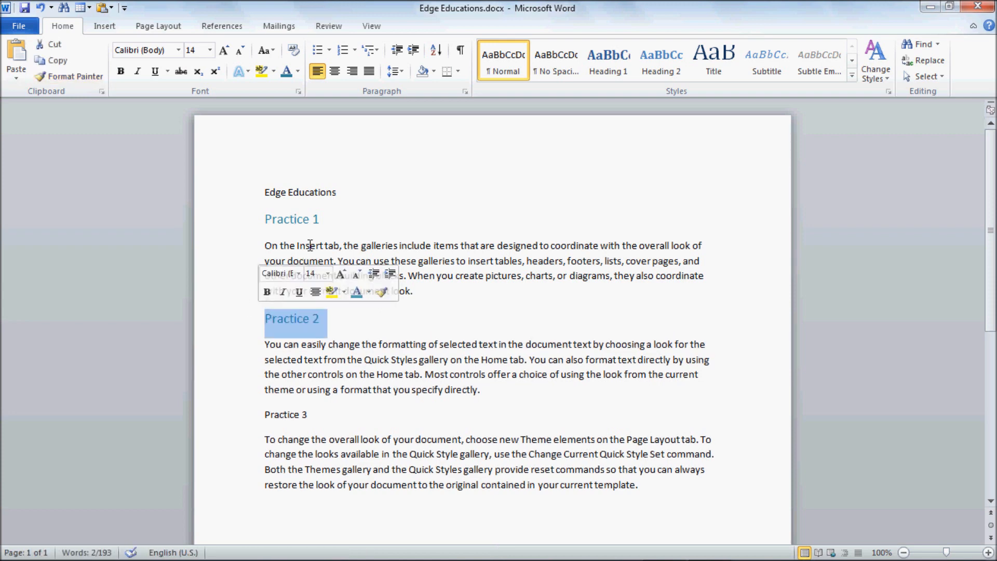
Apply the blue heading formatting to the "Practice 3" heading with Format Painter.
{"action": "left_click", "coordinate": [304, 218]}
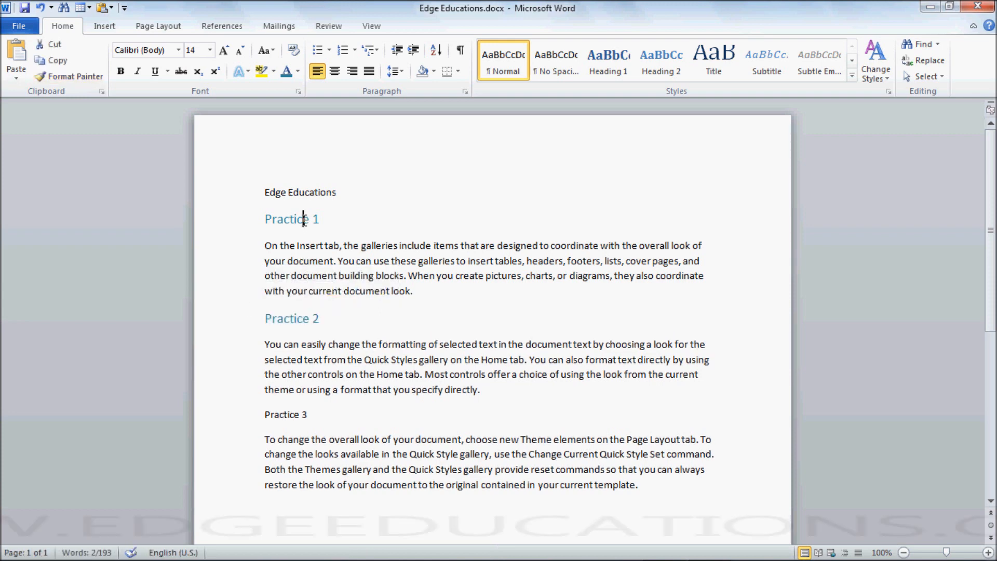
{"action": "left_click", "coordinate": [298, 320]}
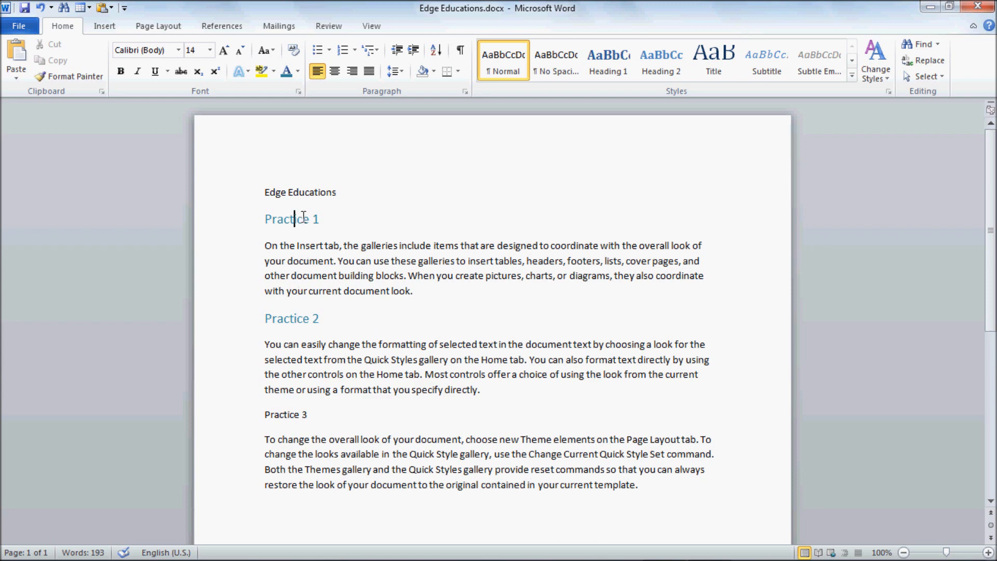
{"action": "left_click", "coordinate": [88, 80]}
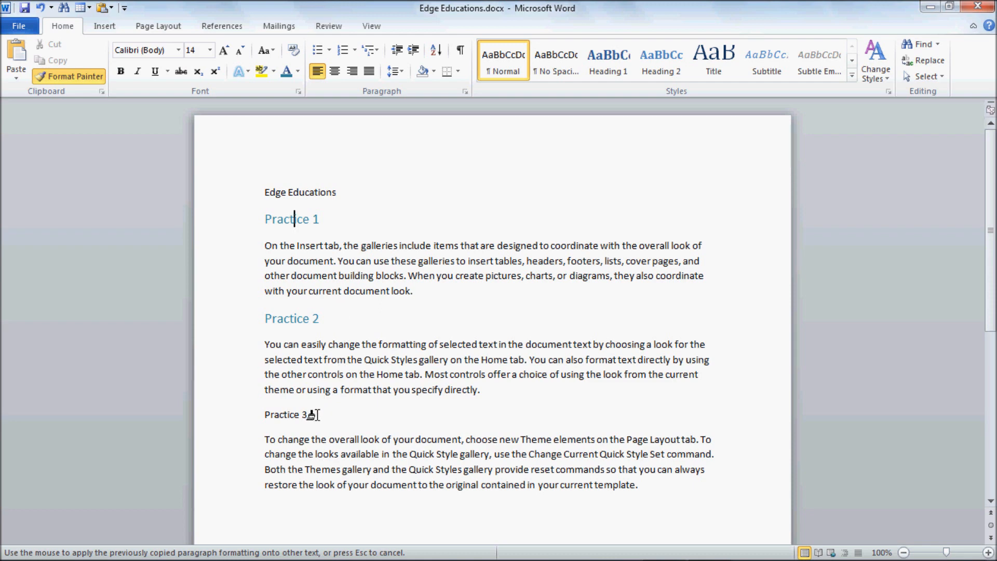
{"action": "left_click_drag", "start_coordinate": [309, 415], "coordinate": [268, 412]}
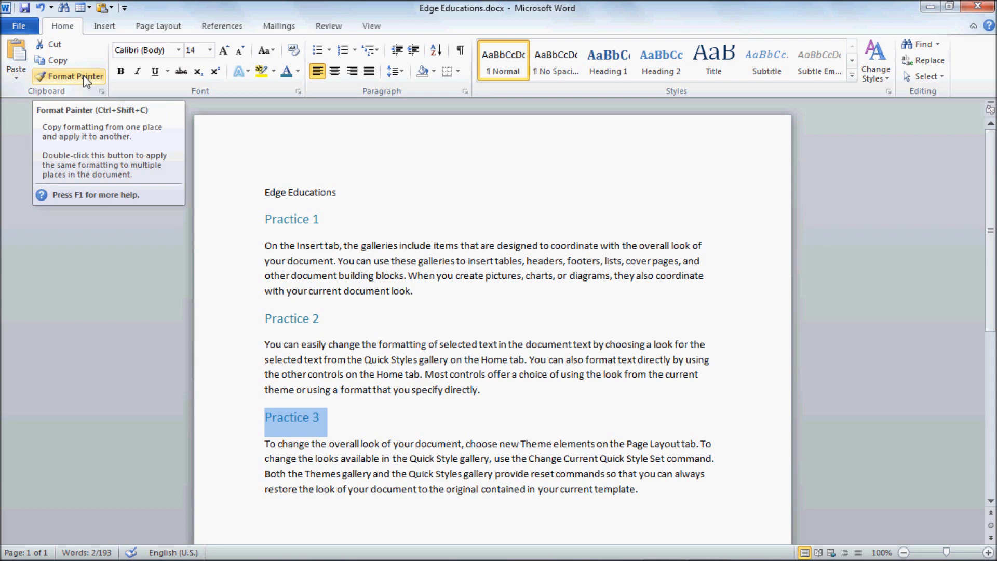
Add a tabbed line below the last paragraph reading "Copy Format" and "Ctrl+Shift+C".
{"action": "scroll", "coordinate": [571, 447], "scroll_direction": "down", "scroll_amount": 1}
{"action": "scroll", "coordinate": [571, 447], "scroll_direction": "down", "scroll_amount": 1}
{"action": "left_click", "coordinate": [646, 419]}
{"action": "key", "text": "Return"}
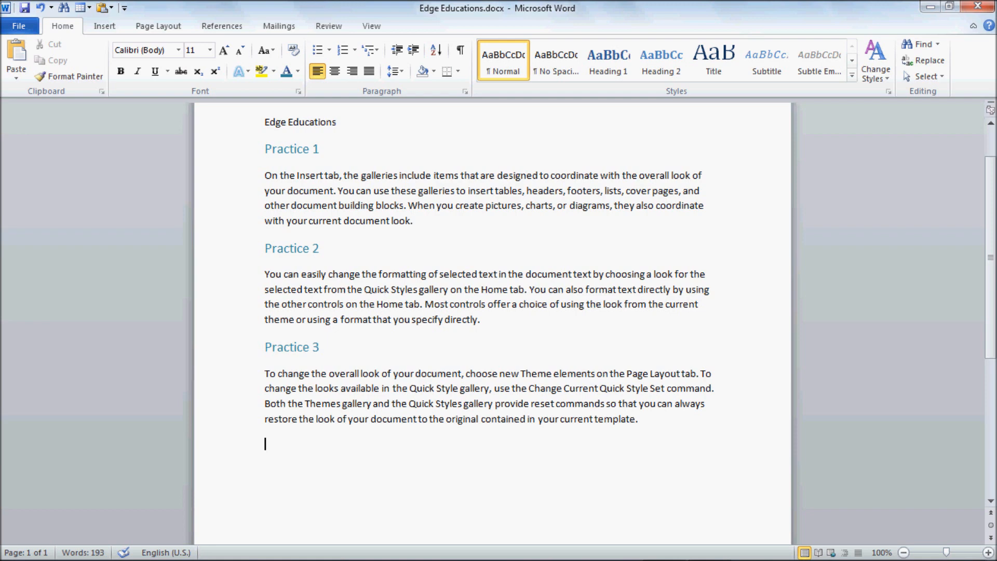
{"action": "type", "text": "Copy Format"}
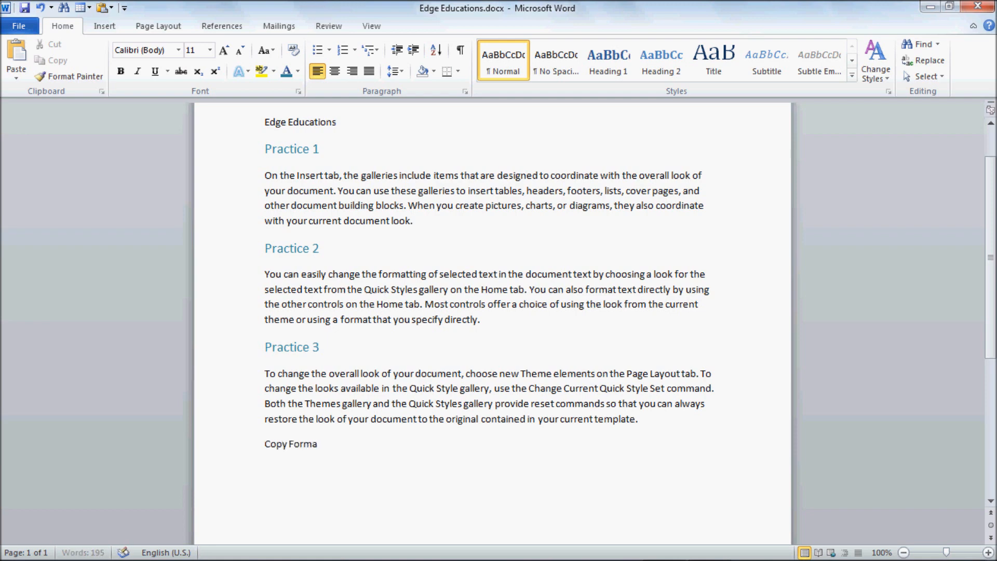
{"action": "key", "text": "Tab"}
{"action": "key", "text": "Tab"}
{"action": "type", "text": "Ctrl+Shift"}
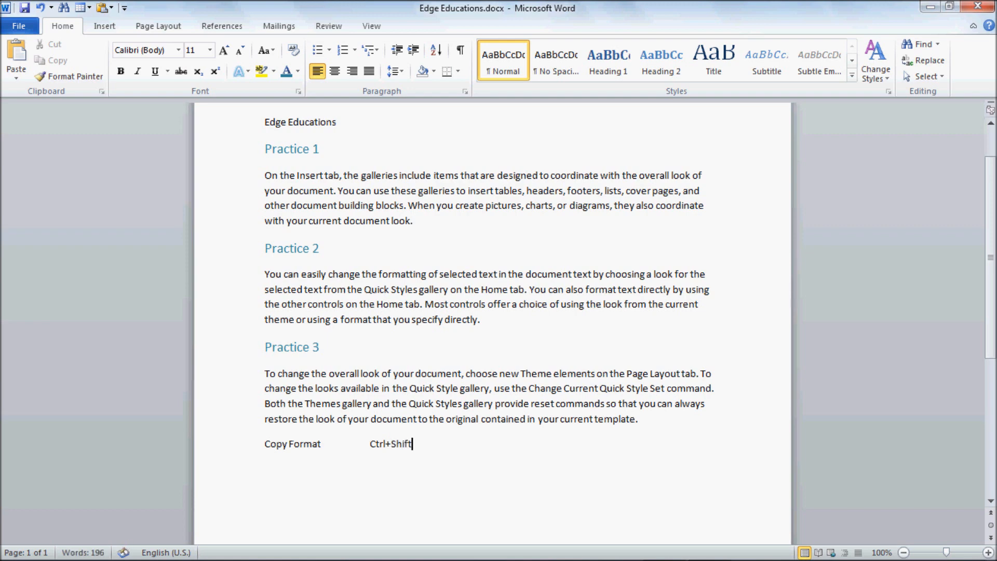
{"action": "type", "text": "+C "}
Add a second tabbed line reading "Paste Format" and "Ctrl+Shift+V" under the Copy Format line.
{"action": "type", "text": "Pa"}
{"action": "type", "text": "ste F"}
{"action": "type", "text": "ormat"}
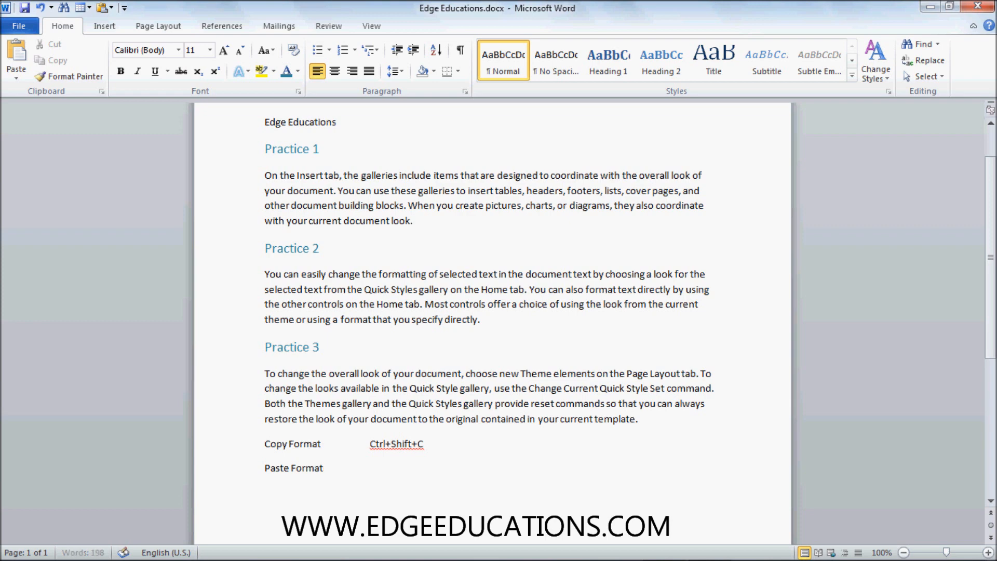
{"action": "key", "text": "Tab"}
{"action": "key", "text": "Tab"}
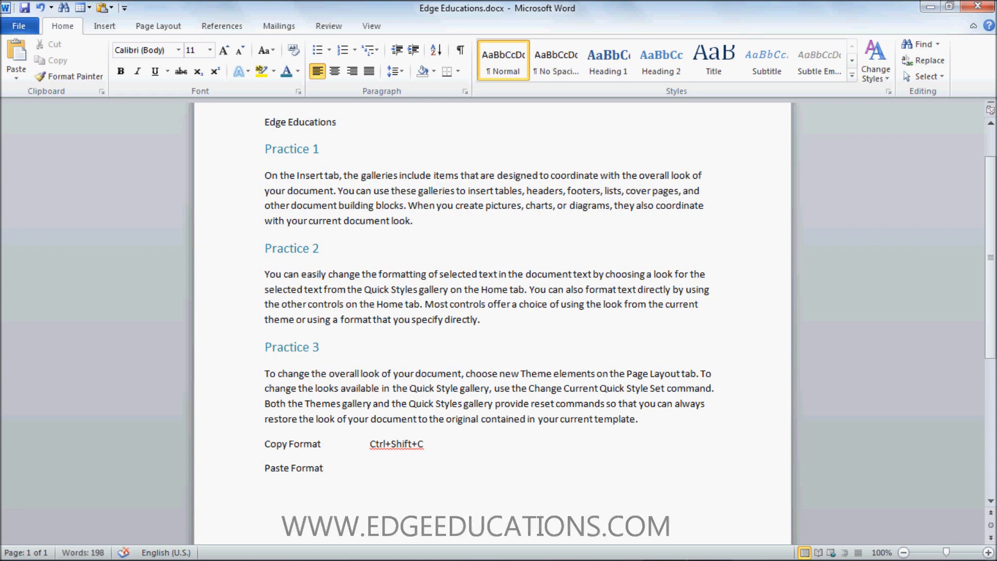
{"action": "type", "text": "C"}
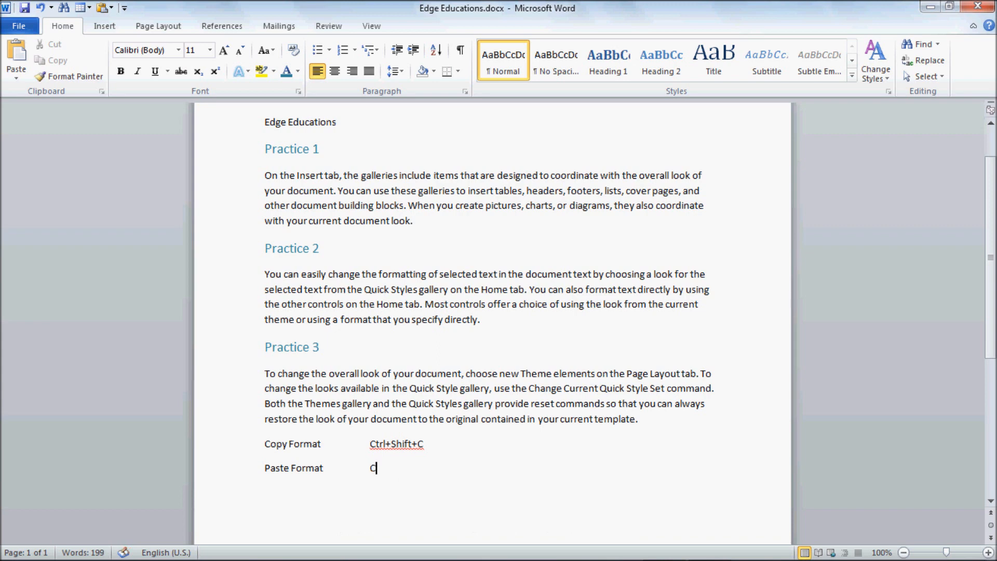
{"action": "type", "text": "trl+Shift+V"}
Copy the "Practice 3" heading's formatting onto the text from "Quick Style gallery" to "Quick Styles gallery" in the paragraph below it.
{"action": "left_click", "coordinate": [304, 346]}
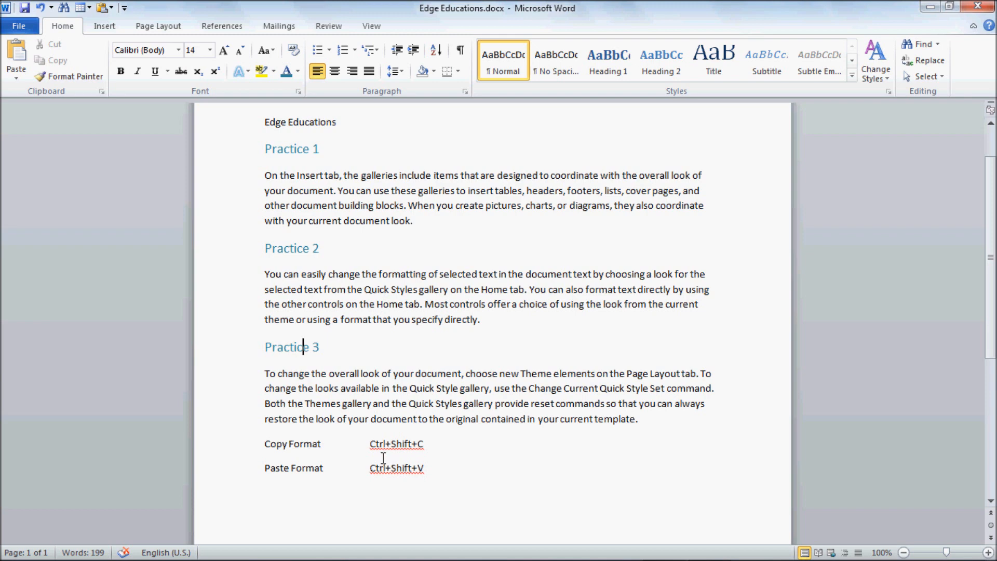
{"action": "left_click", "coordinate": [409, 388]}
{"action": "left_click_drag", "start_coordinate": [409, 389], "coordinate": [494, 404]}
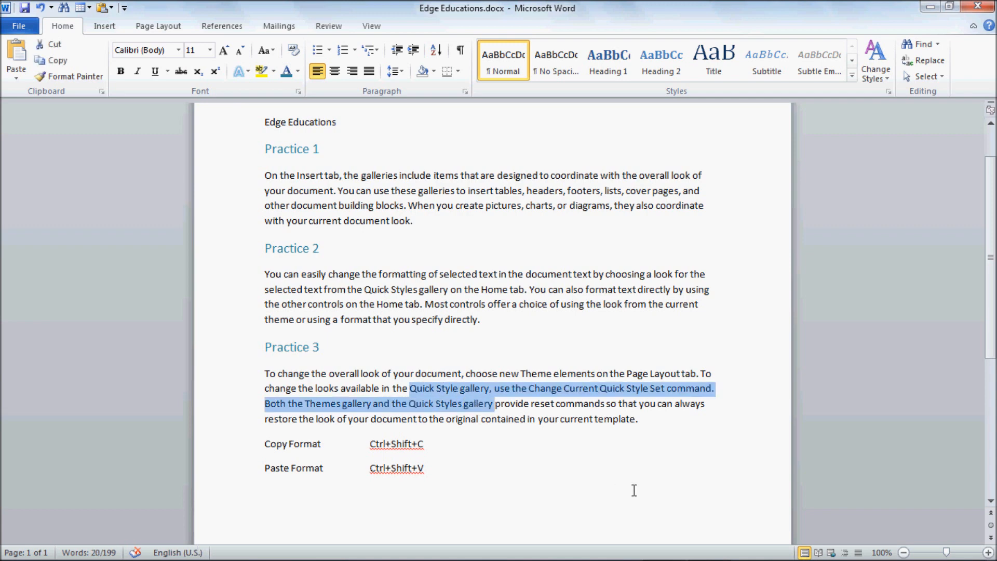
{"action": "key", "text": "ctrl+shift+v"}
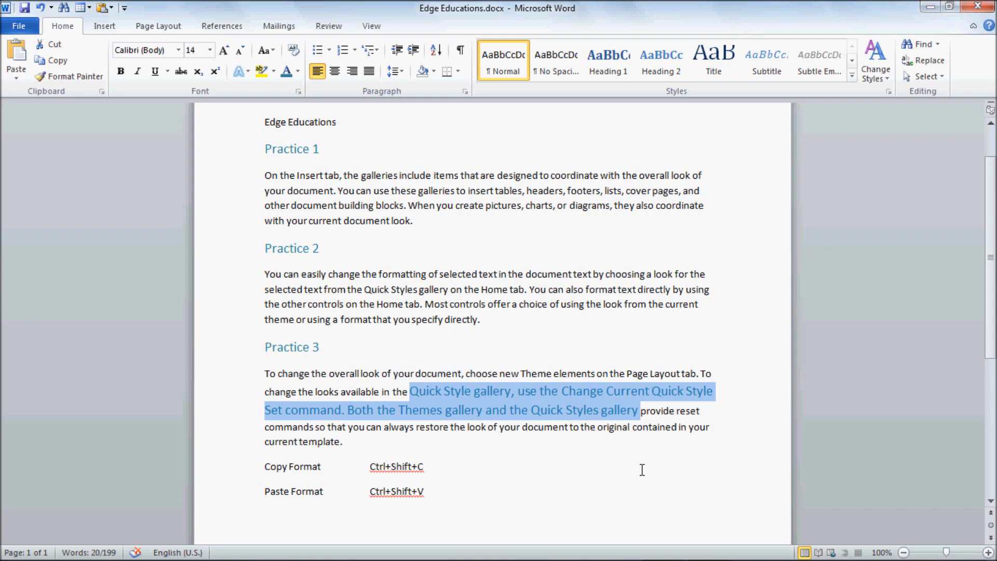
{"action": "left_click", "coordinate": [303, 347]}
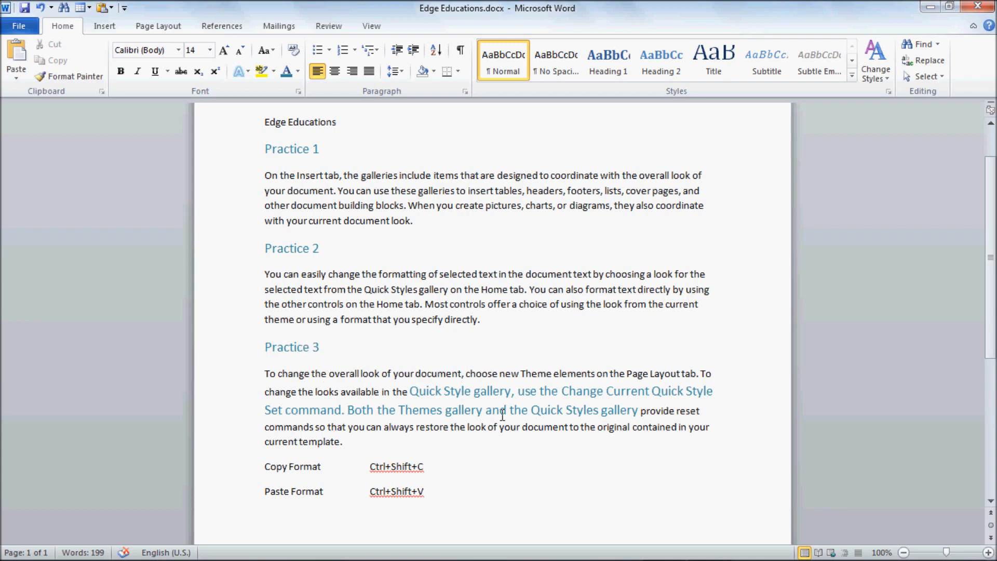
{"action": "left_click", "coordinate": [460, 395]}
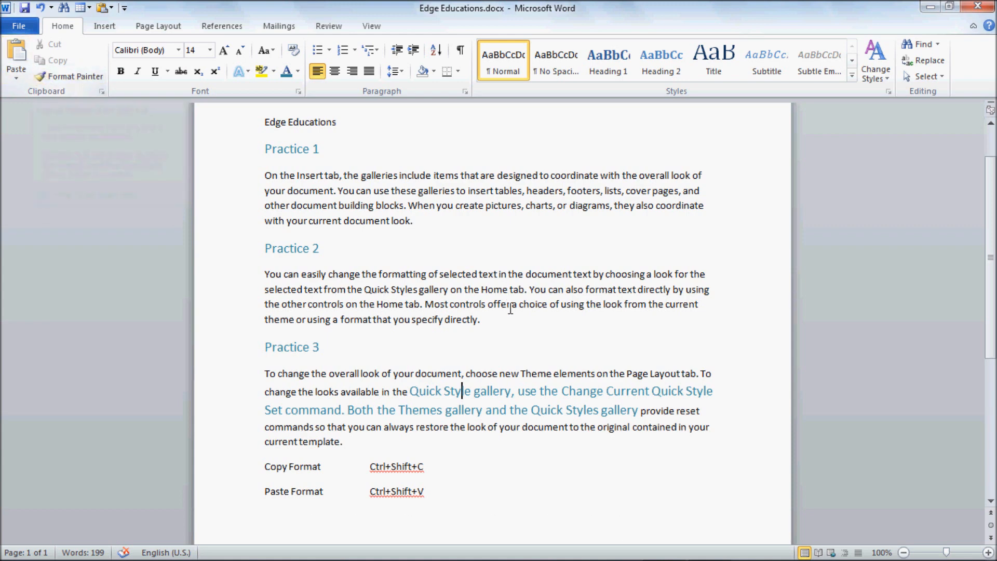
Show the collected Clipboard items alongside the document and delete all of the document's text.
{"action": "left_click", "coordinate": [102, 92]}
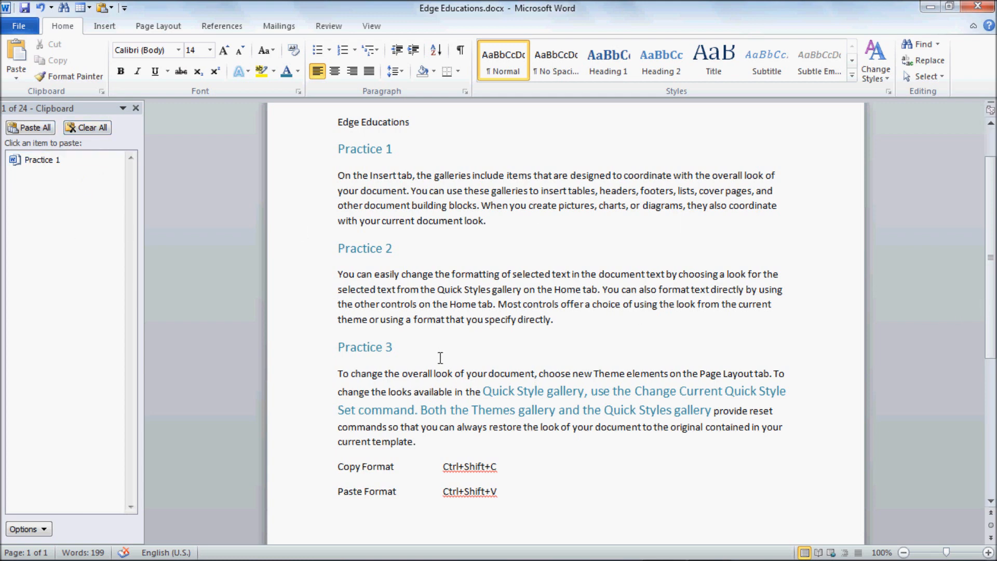
{"action": "scroll", "coordinate": [422, 287], "scroll_direction": "up", "scroll_amount": 1}
{"action": "scroll", "coordinate": [422, 286], "scroll_direction": "up", "scroll_amount": 1}
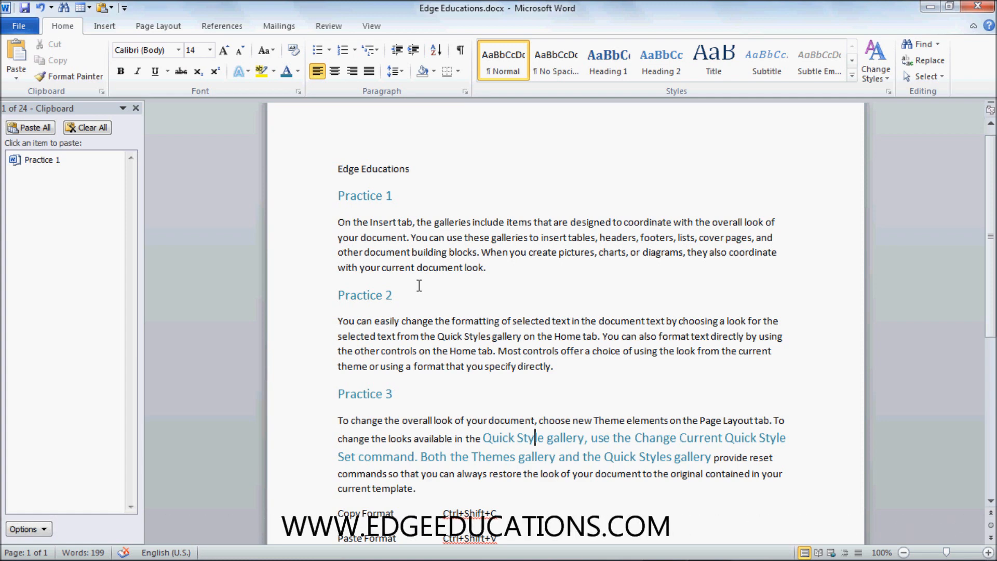
{"action": "left_click", "coordinate": [418, 294]}
{"action": "left_click_drag", "start_coordinate": [338, 168], "coordinate": [343, 540]}
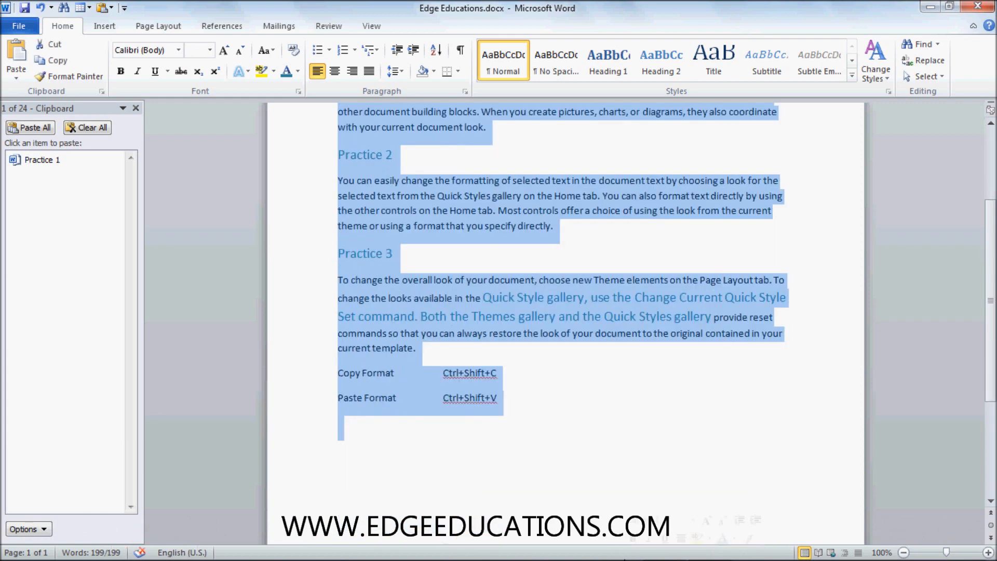
{"action": "key", "text": "Delete"}
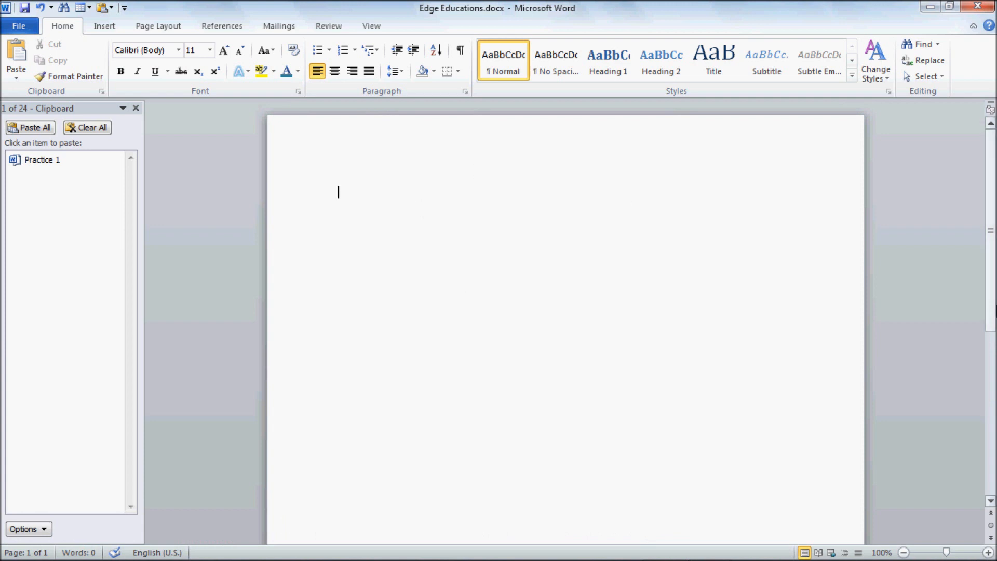
Enter the place names Lucknow, Kanpur, Delhi, Mumbai and Rajasthan on separate lines.
{"action": "type", "text": "Lucknoe"}
{"action": "key", "text": "BackSpace"}
{"action": "type", "text": "w"}
{"action": "key", "text": "Return"}
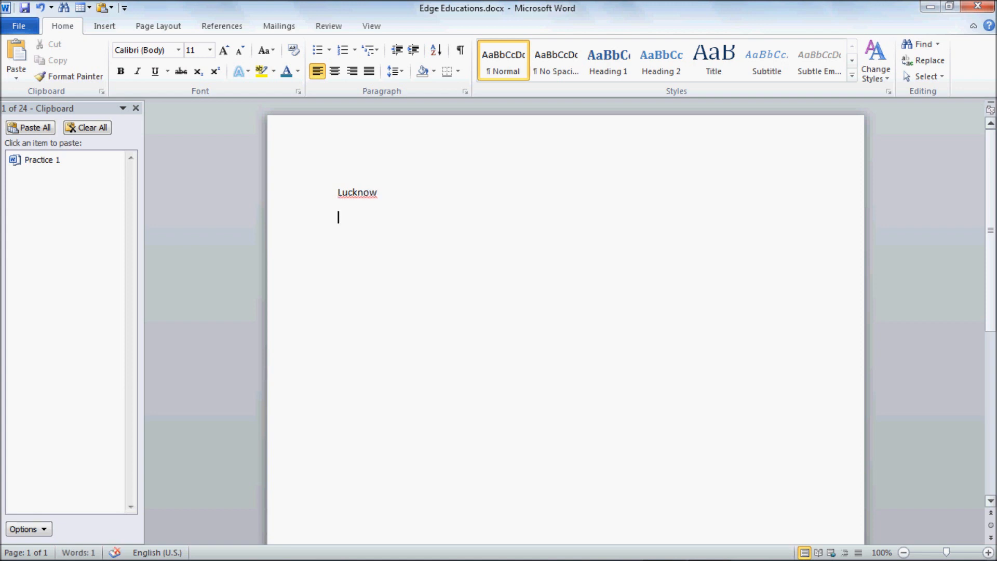
{"action": "type", "text": "Kanpur"}
{"action": "key", "text": "Return"}
{"action": "type", "text": "Delhi"}
{"action": "key", "text": "Return"}
{"action": "type", "text": "Mu"}
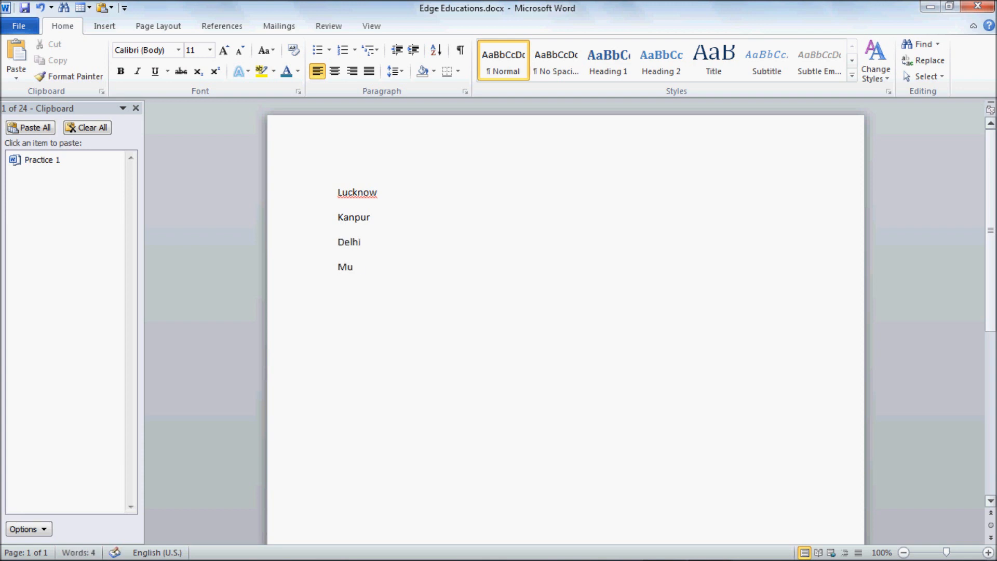
{"action": "type", "text": "mbai"}
{"action": "key", "text": "Return"}
{"action": "type", "text": "Rajasthan"}
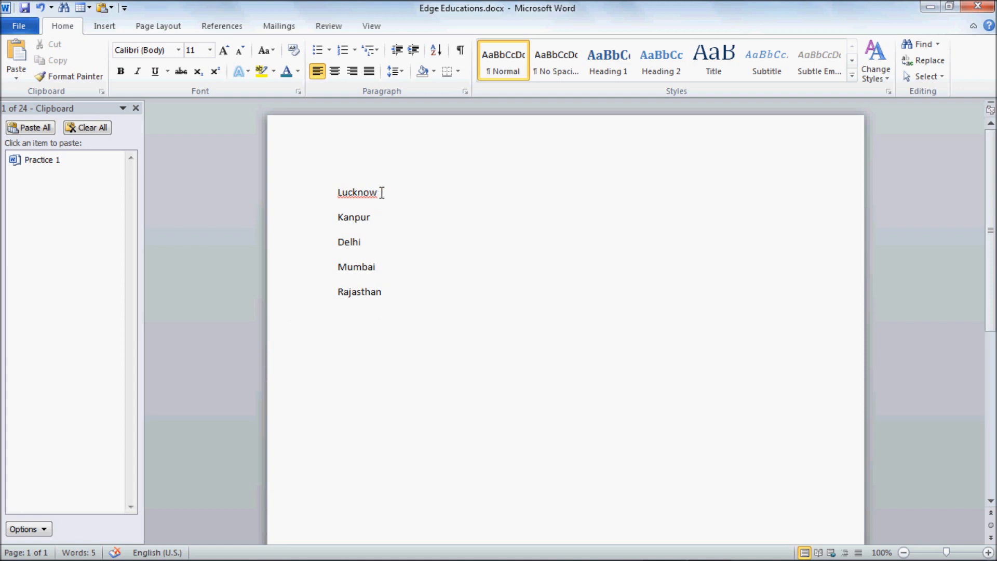
Copy Lucknow, Kanpur, Delhi, Mumbai and Rajasthan one at a time so each becomes a separate Clipboard item.
{"action": "left_click_drag", "start_coordinate": [381, 191], "coordinate": [333, 191]}
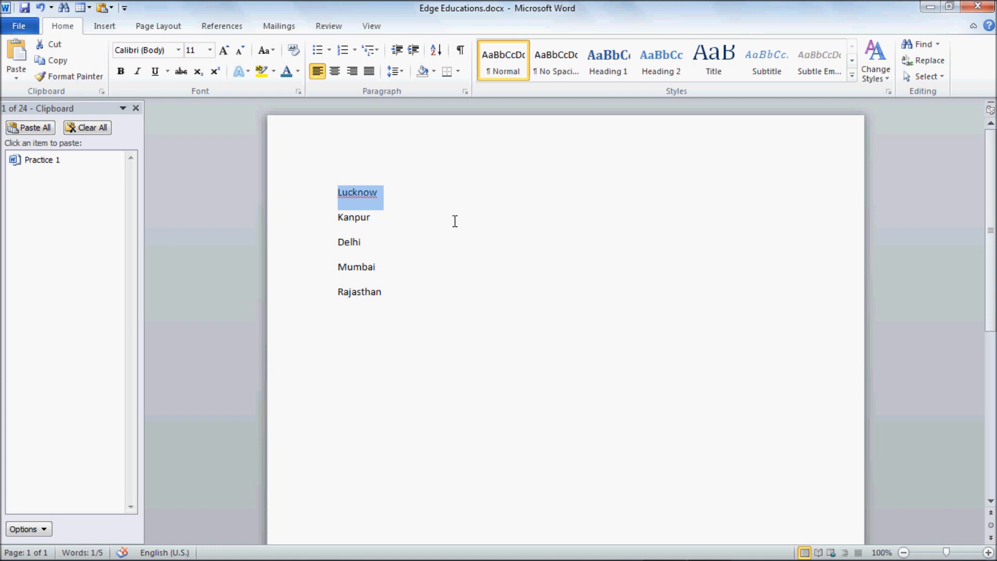
{"action": "key", "text": "ctrl+c"}
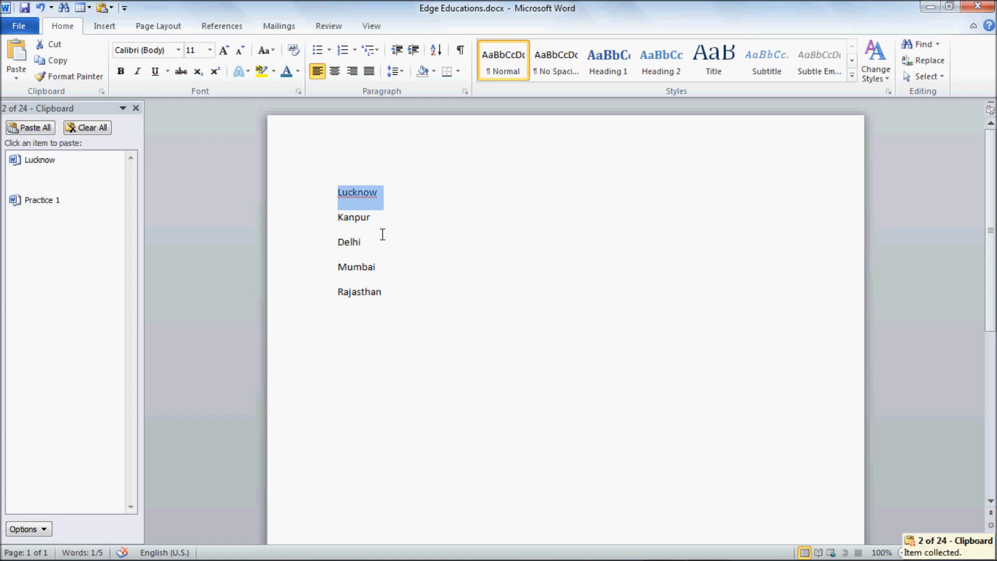
{"action": "left_click_drag", "start_coordinate": [384, 216], "coordinate": [329, 220]}
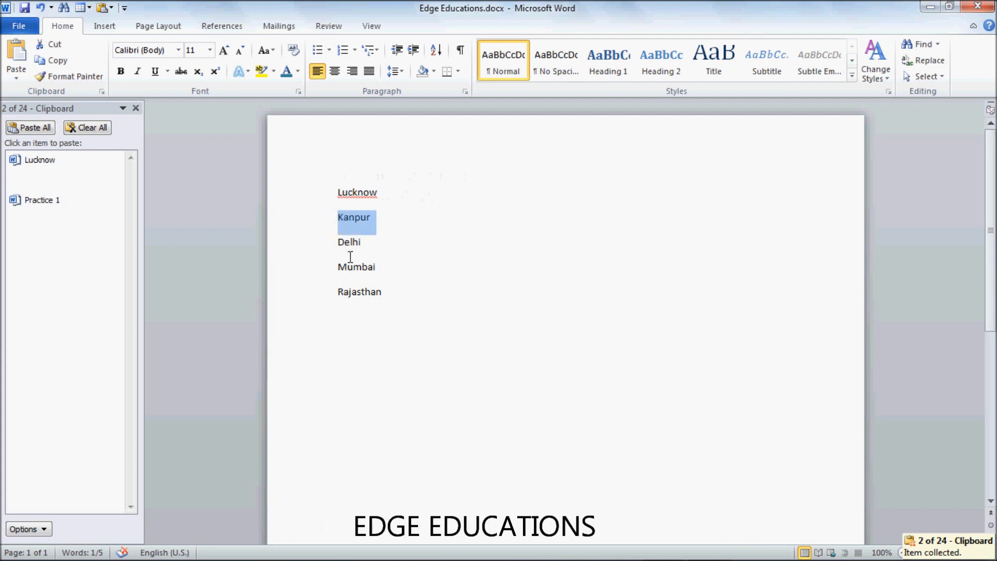
{"action": "key", "text": "ctrl+c"}
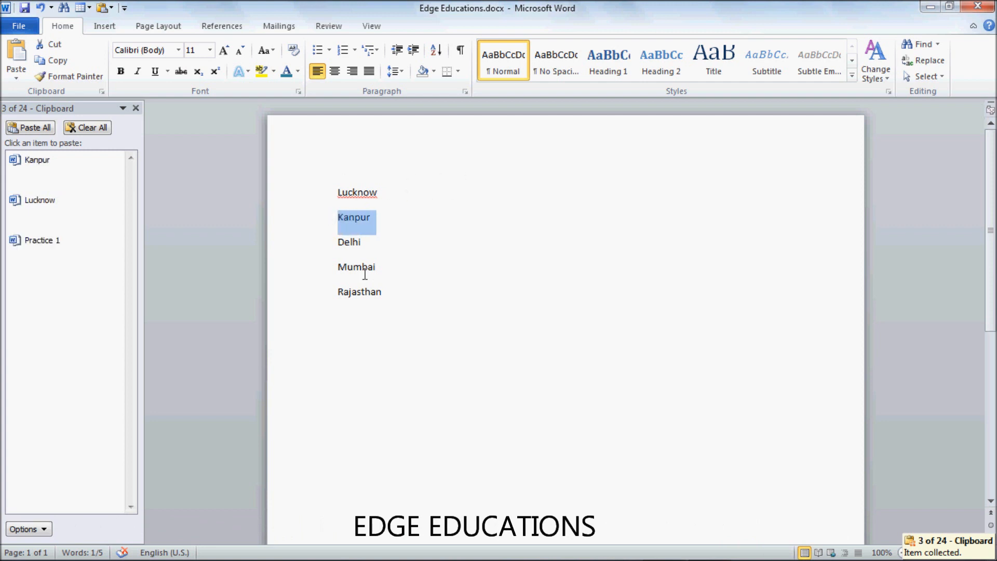
{"action": "left_click_drag", "start_coordinate": [373, 242], "coordinate": [333, 242]}
{"action": "key", "text": "ctrl+c"}
{"action": "left_click_drag", "start_coordinate": [387, 267], "coordinate": [338, 266]}
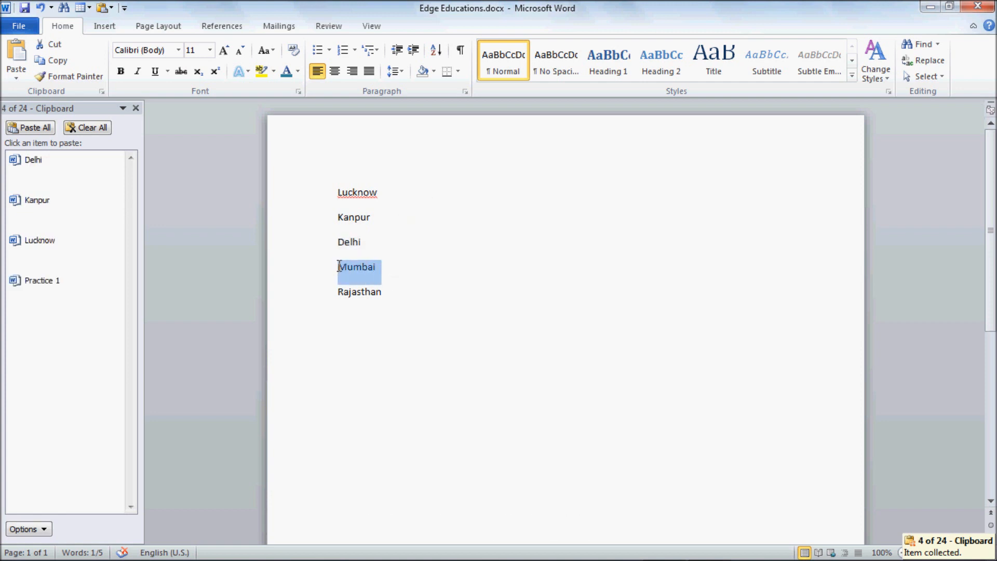
{"action": "key", "text": "ctrl+c"}
{"action": "left_click_drag", "start_coordinate": [417, 323], "coordinate": [335, 294]}
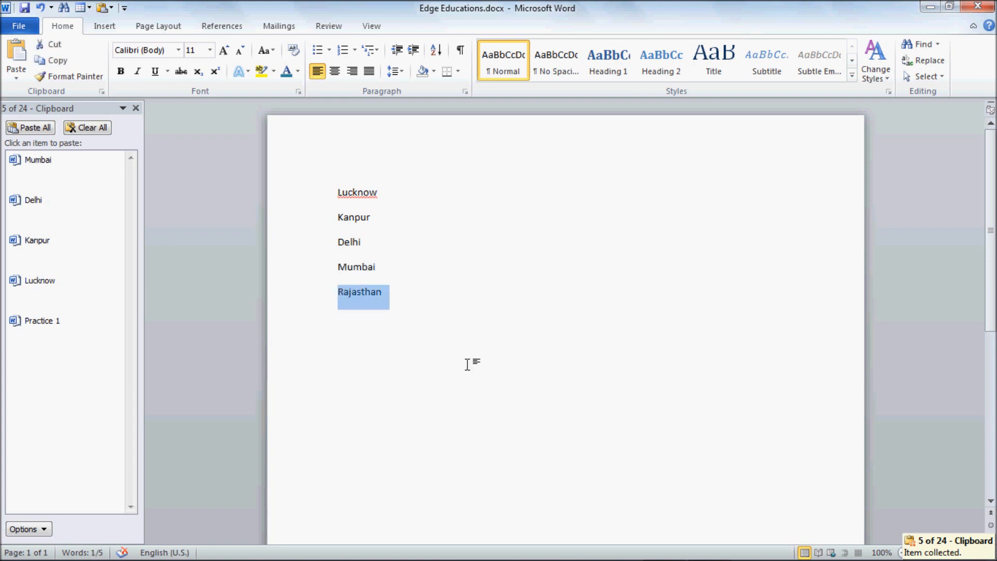
{"action": "key", "text": "ctrl+c"}
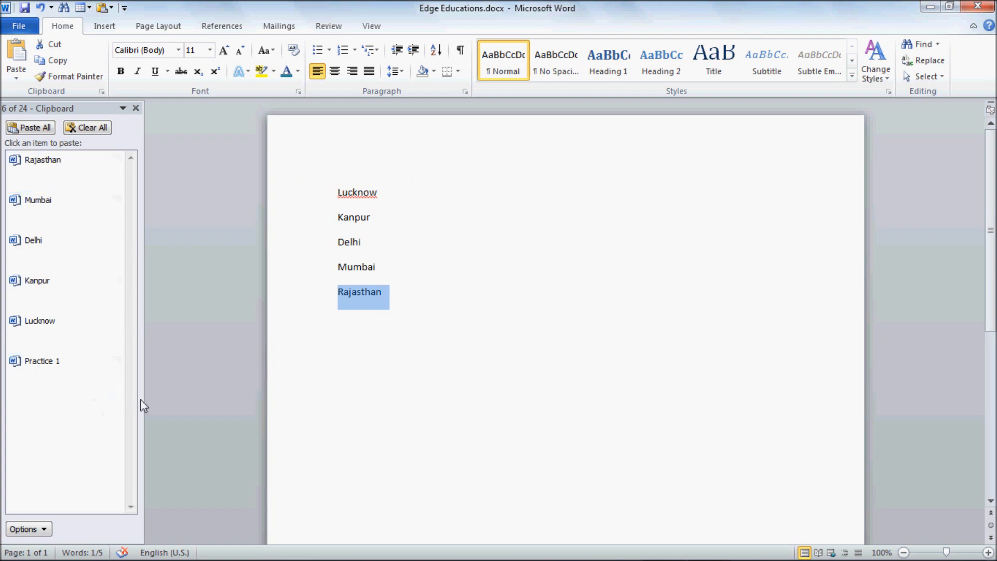
Cut the Mumbai line to the Clipboard and delete the rest of the place list from the document.
{"action": "left_click", "coordinate": [400, 269]}
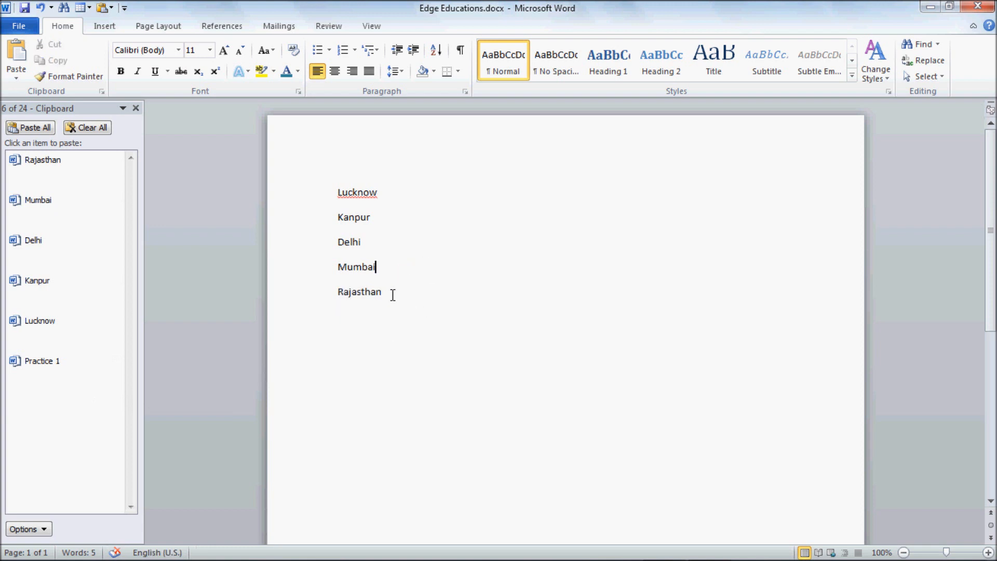
{"action": "left_click_drag", "start_coordinate": [387, 276], "coordinate": [335, 272]}
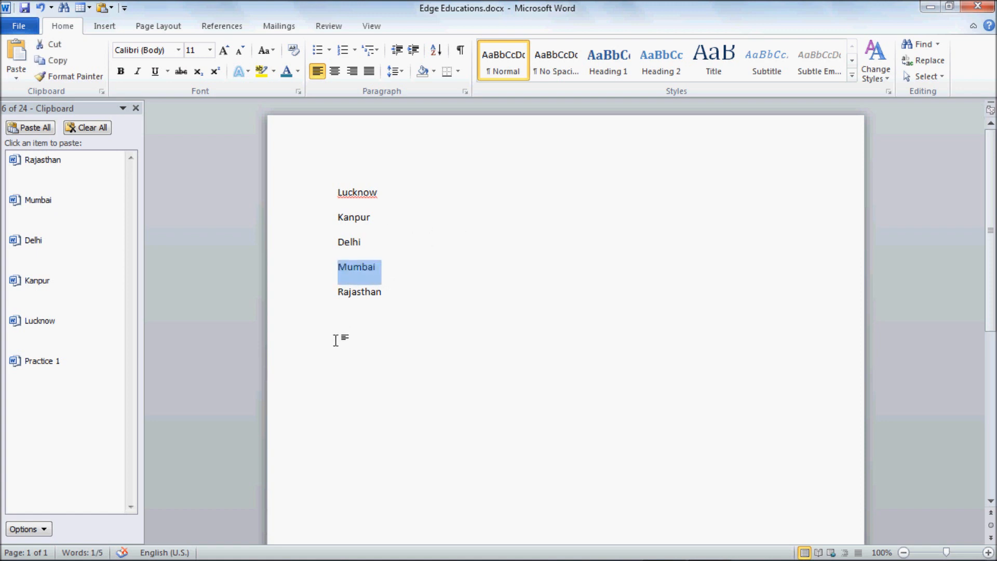
{"action": "left_click", "coordinate": [49, 44]}
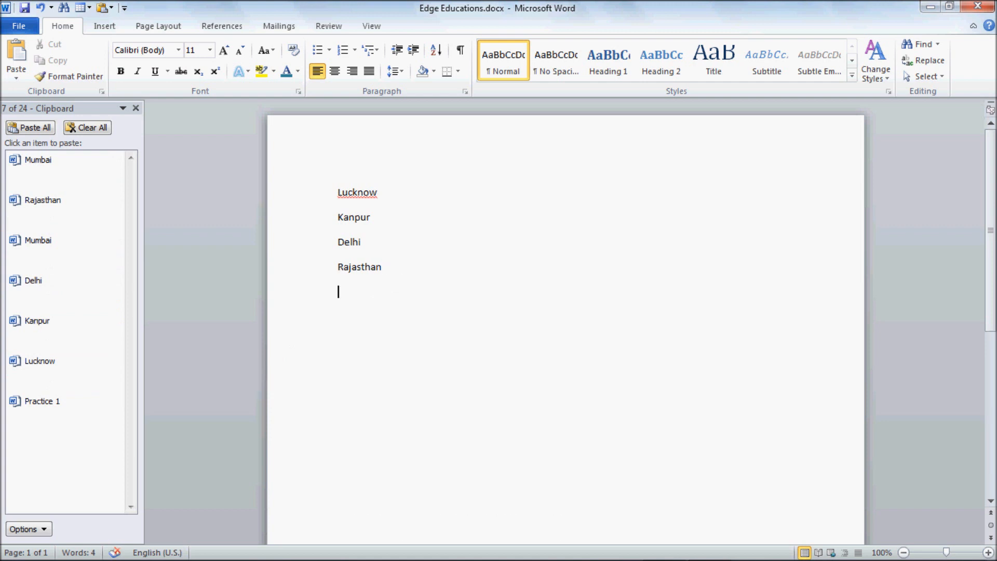
{"action": "left_click_drag", "start_coordinate": [339, 192], "coordinate": [423, 322]}
{"action": "key", "text": "Delete"}
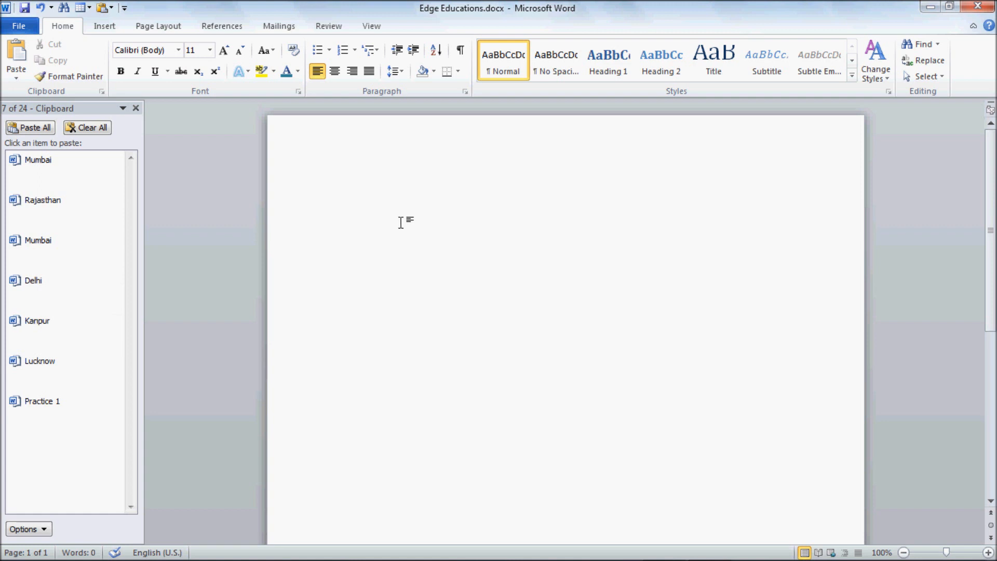
Paste the collected Clipboard items Rajasthan, Kanpur, Lucknow and Mumbai individually into the empty document.
{"action": "left_click", "coordinate": [67, 219]}
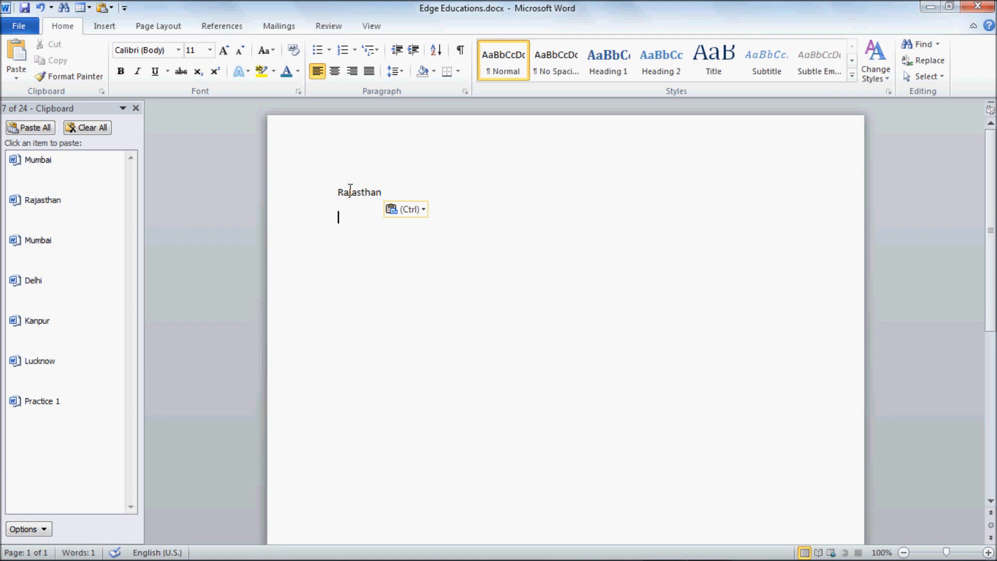
{"action": "left_click", "coordinate": [73, 326]}
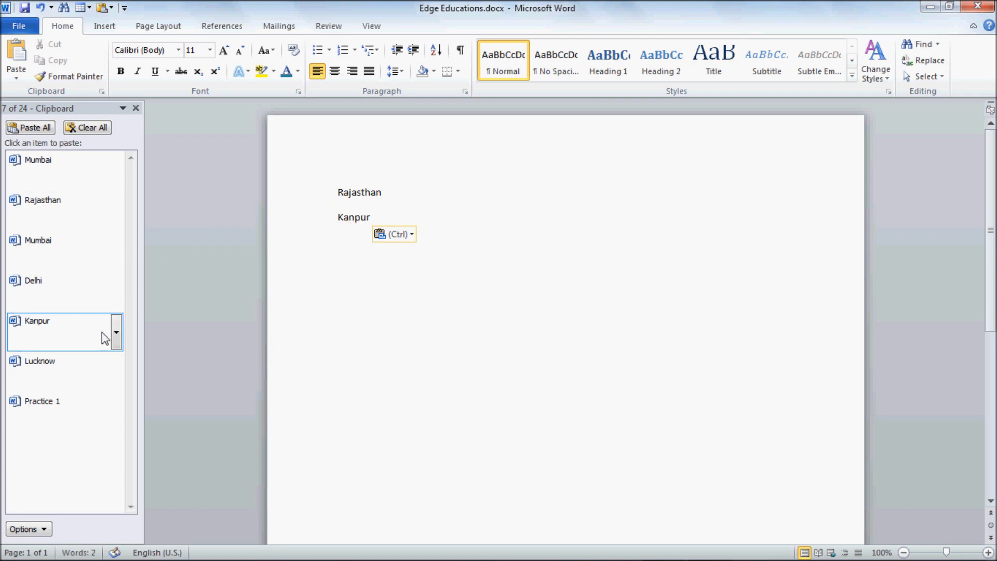
{"action": "left_click", "coordinate": [104, 372]}
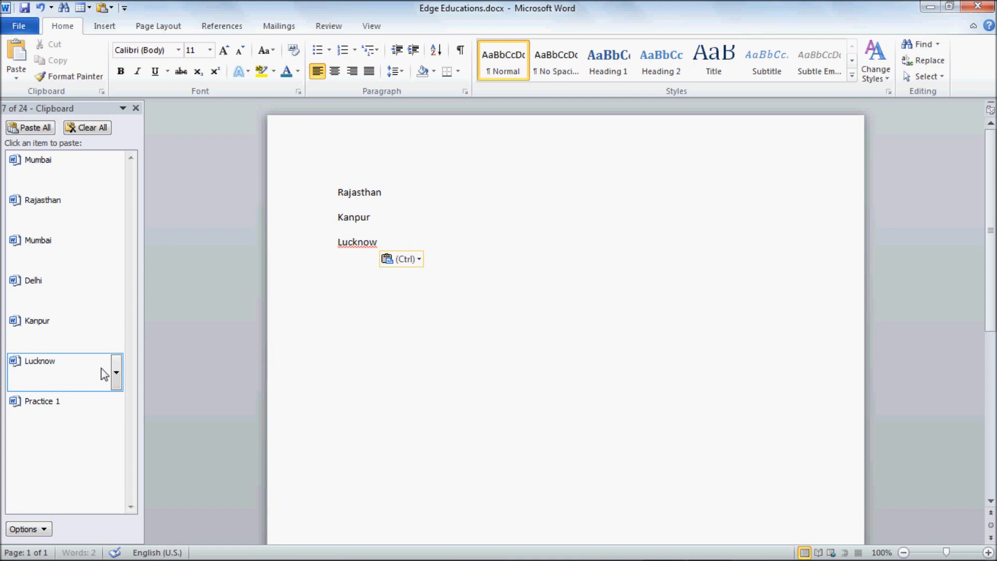
{"action": "left_click", "coordinate": [85, 162]}
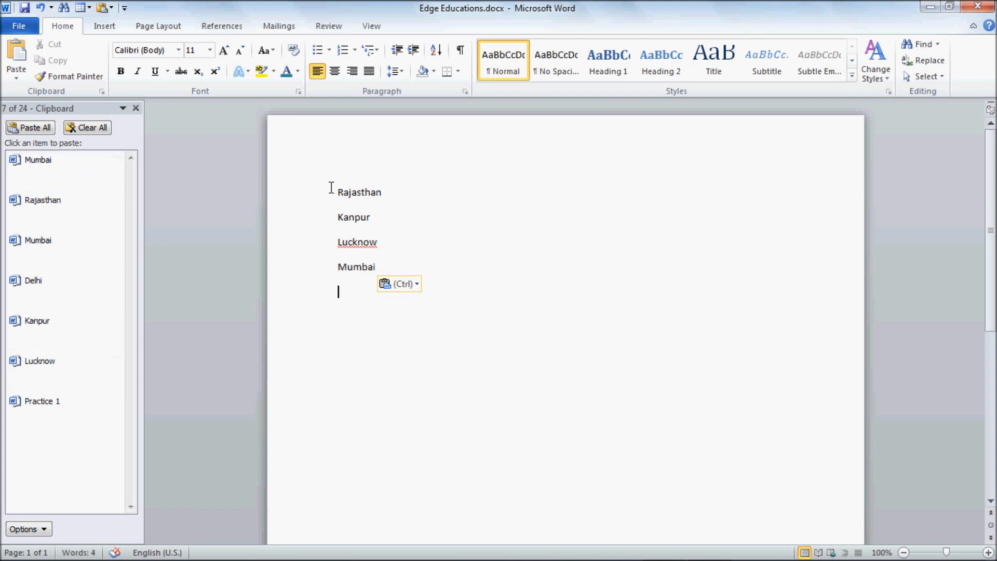
Paste all collected Clipboard items below the four place names and select the last Mumbai line.
{"action": "left_click", "coordinate": [45, 127]}
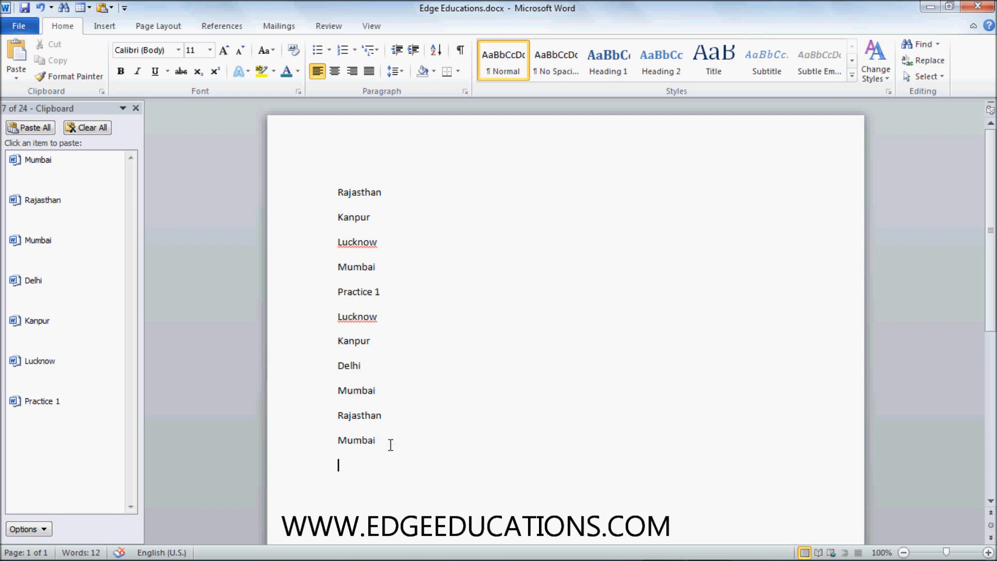
{"action": "left_click_drag", "start_coordinate": [390, 445], "coordinate": [334, 443]}
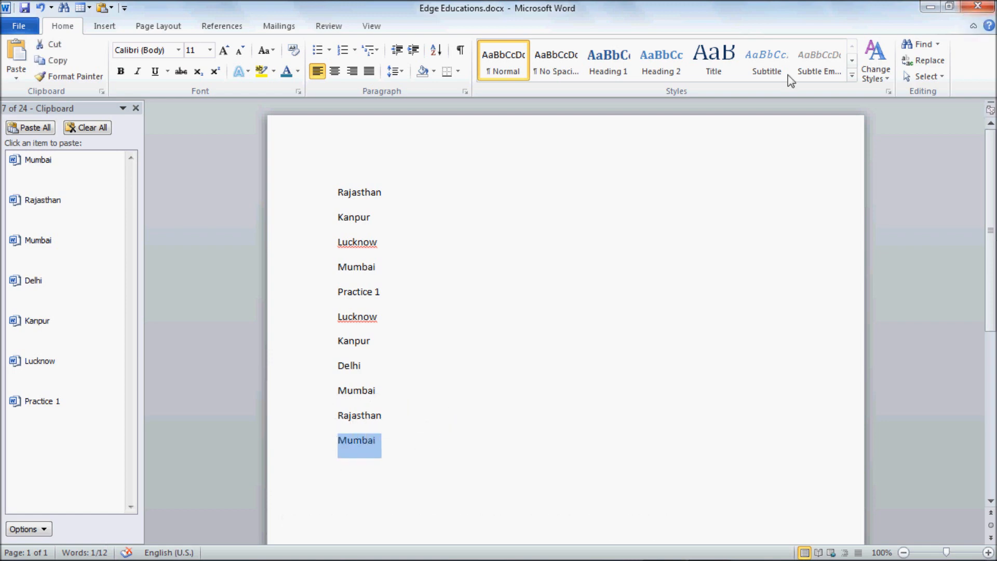
Paste the latest copied item, Mumbai, and the collected Lucknow item on new lines at the end of the place list.
{"action": "left_click", "coordinate": [346, 467]}
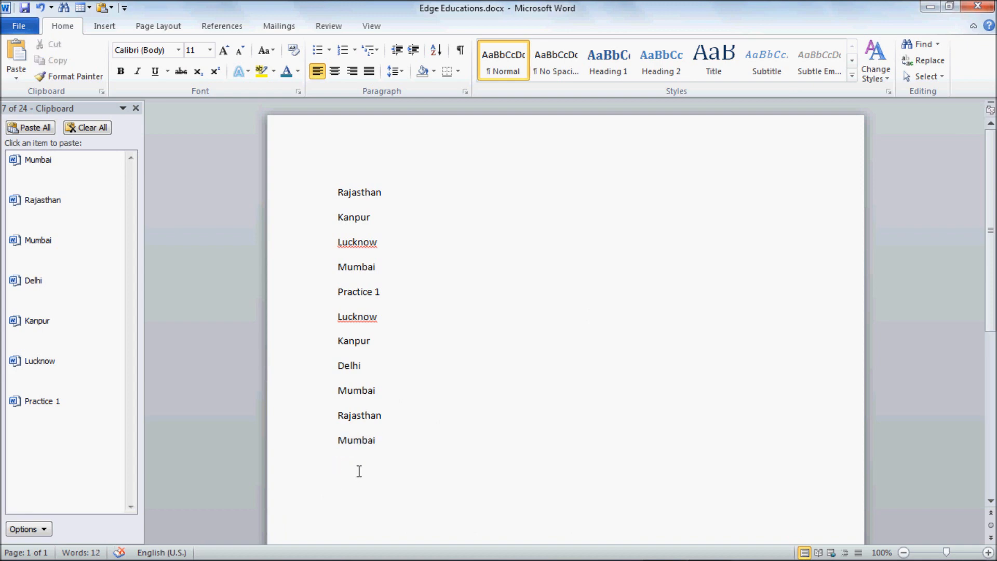
{"action": "key", "text": "ctrl+v"}
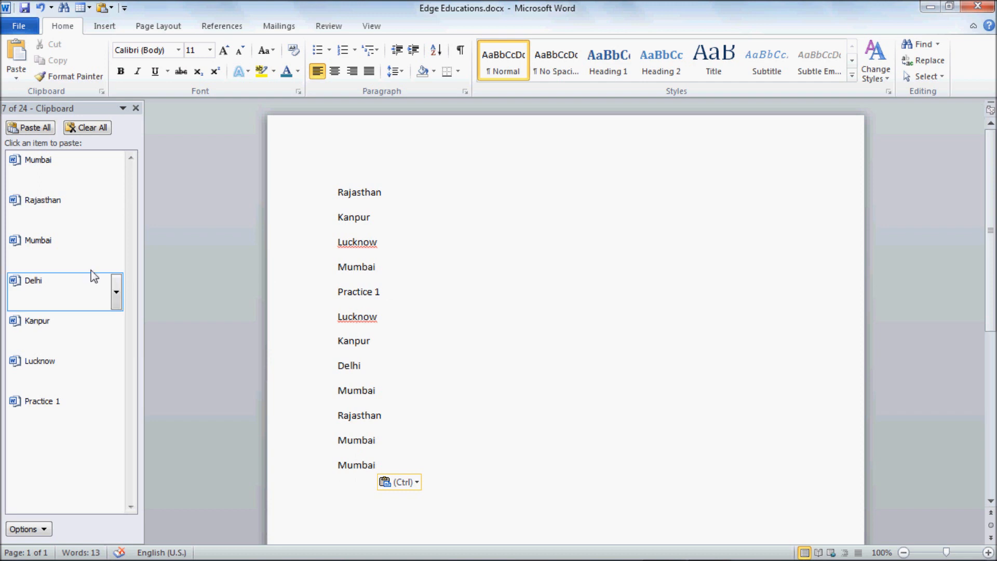
{"action": "left_click", "coordinate": [63, 374]}
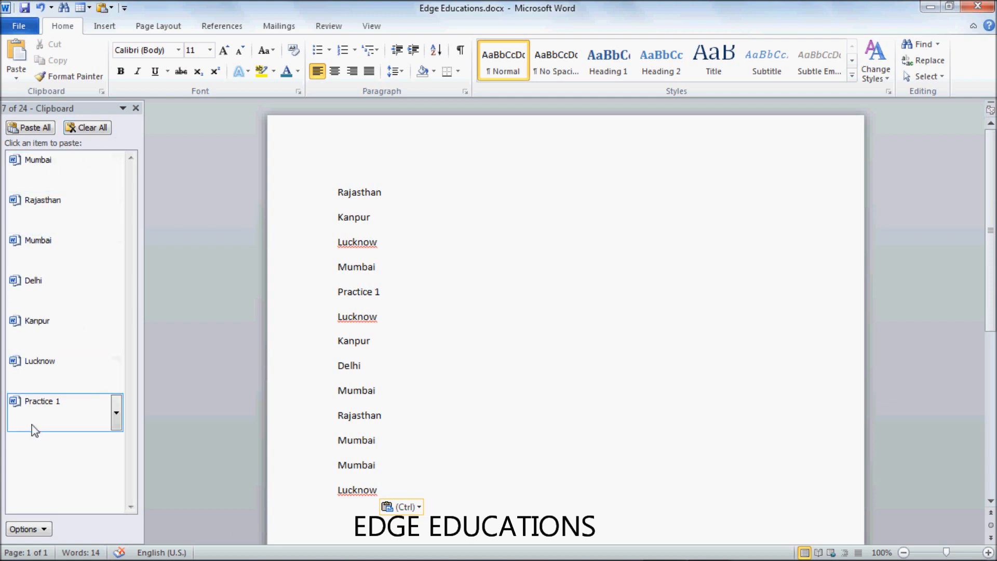
Clear all collected items from the Clipboard and close the Clipboard pane.
{"action": "left_click", "coordinate": [96, 133]}
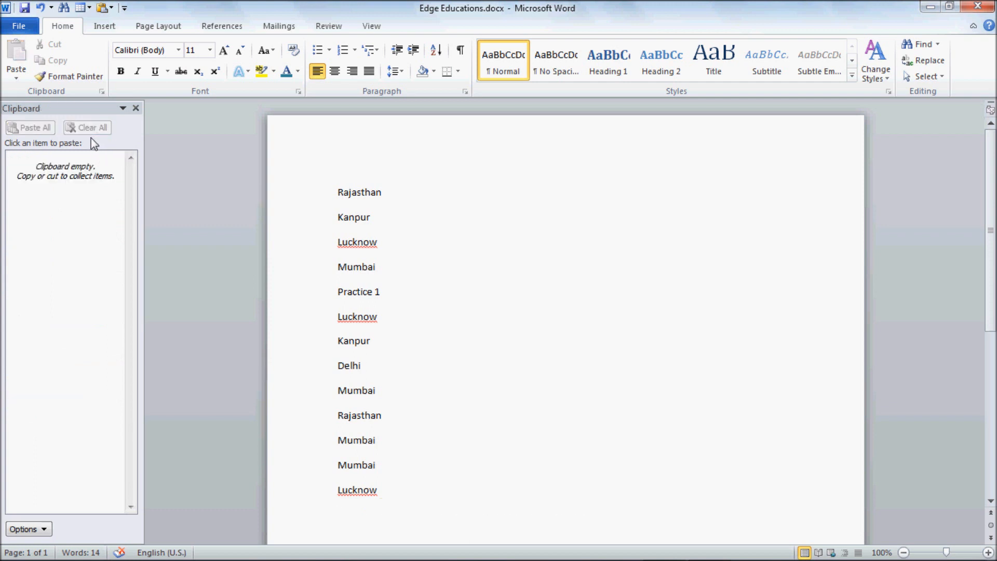
{"action": "scroll", "coordinate": [354, 416], "scroll_direction": "down", "scroll_amount": 1}
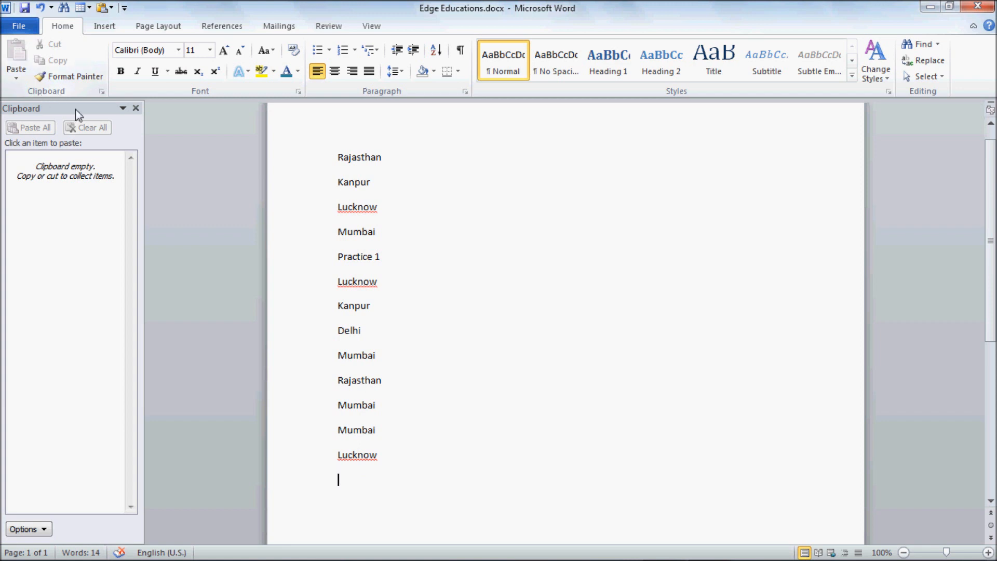
{"action": "left_click", "coordinate": [136, 108]}
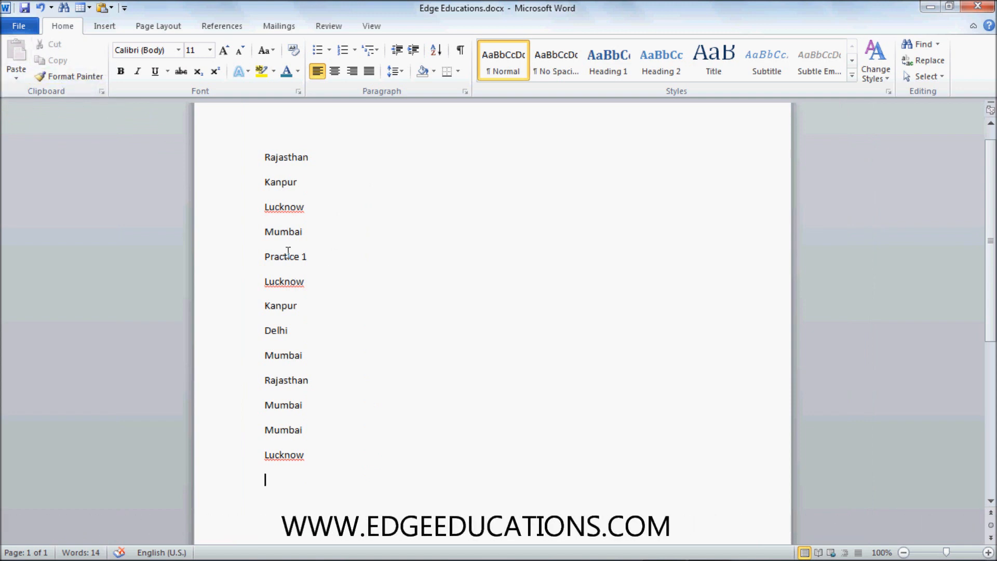
{"action": "scroll", "coordinate": [355, 302], "scroll_direction": "up", "scroll_amount": 1}
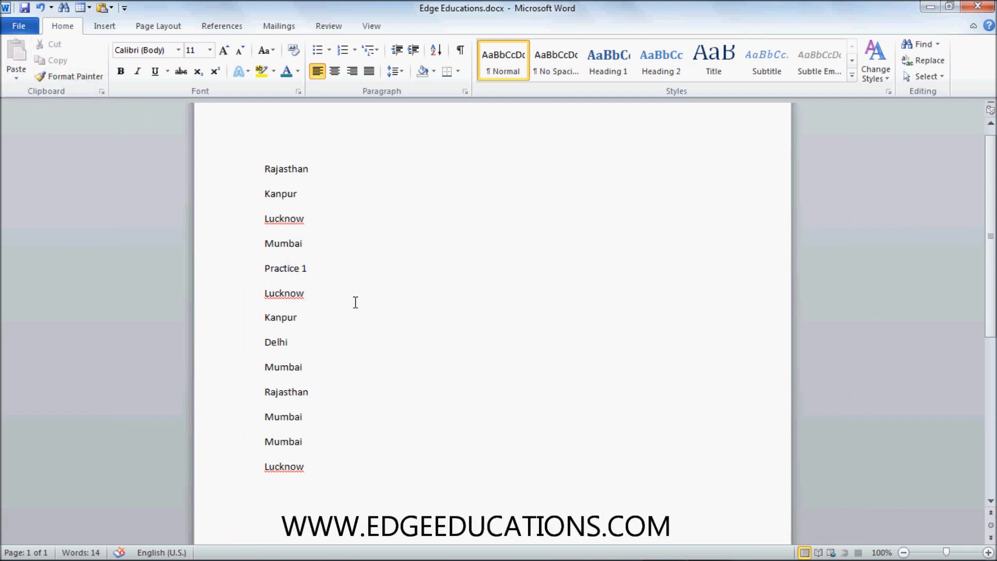